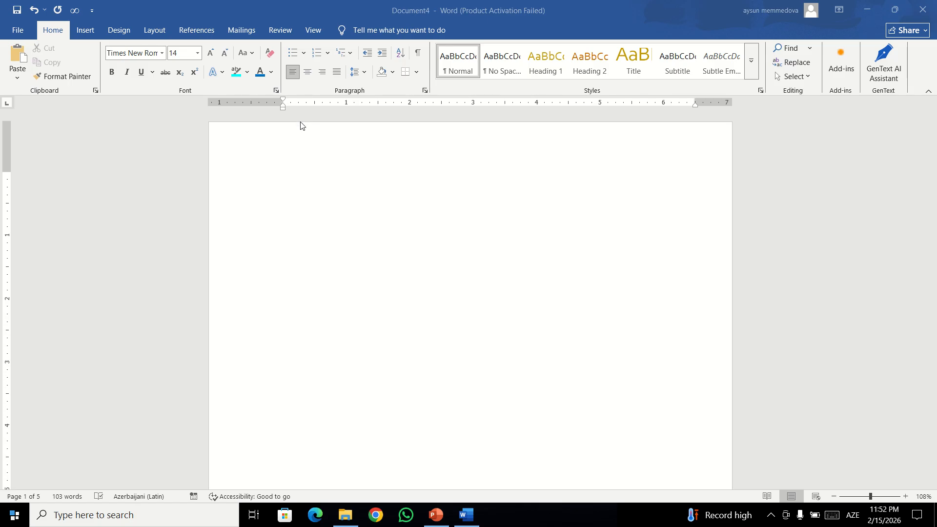
Step: Enter the lines Sirasiz, Sirali and Açıxlama at the beginning of the blank first page
click(308, 150)
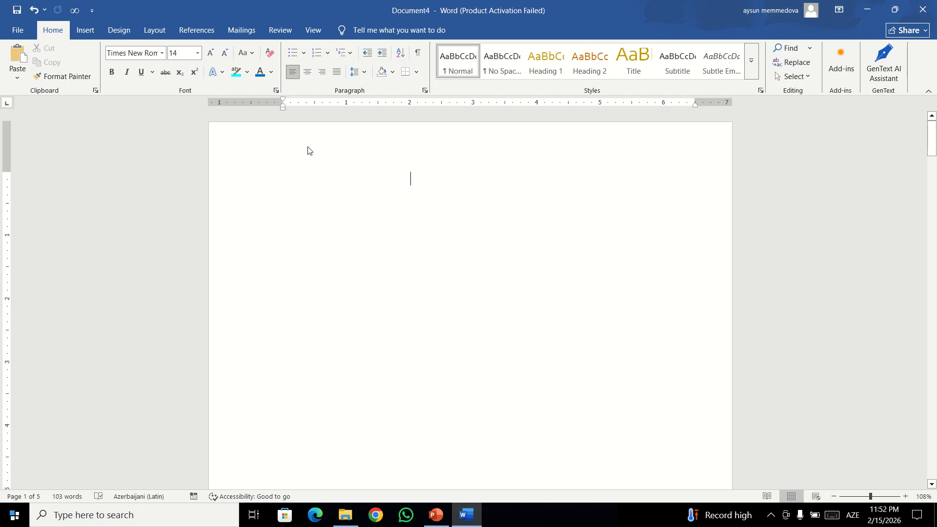
key(ctrl+z)
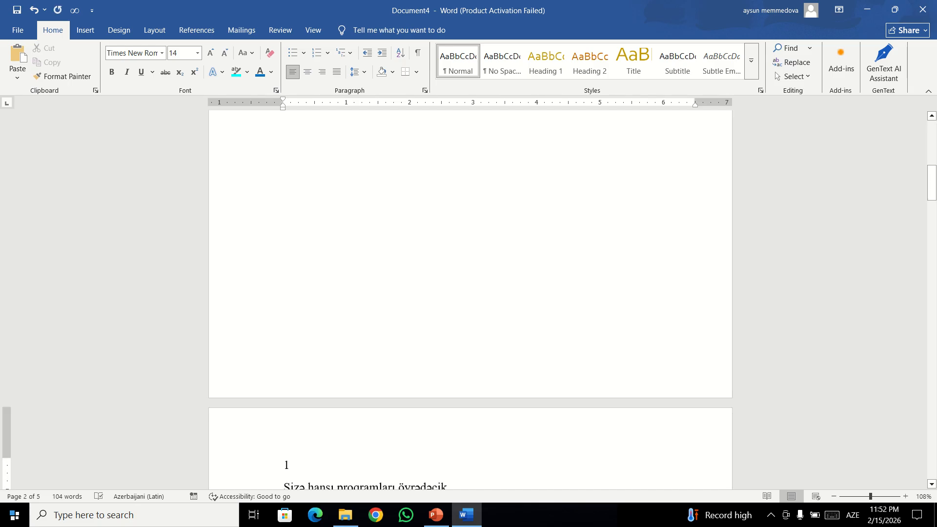
key(ctrl+z)
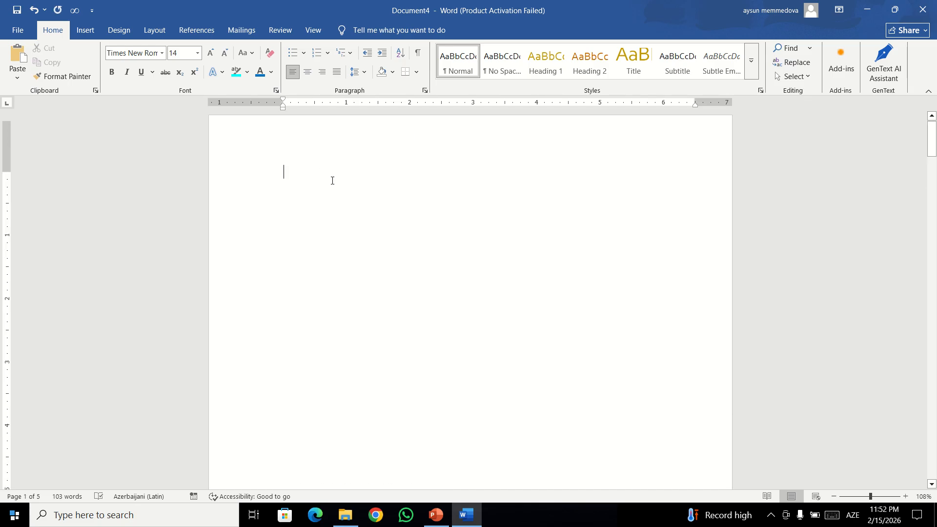
text(sira)
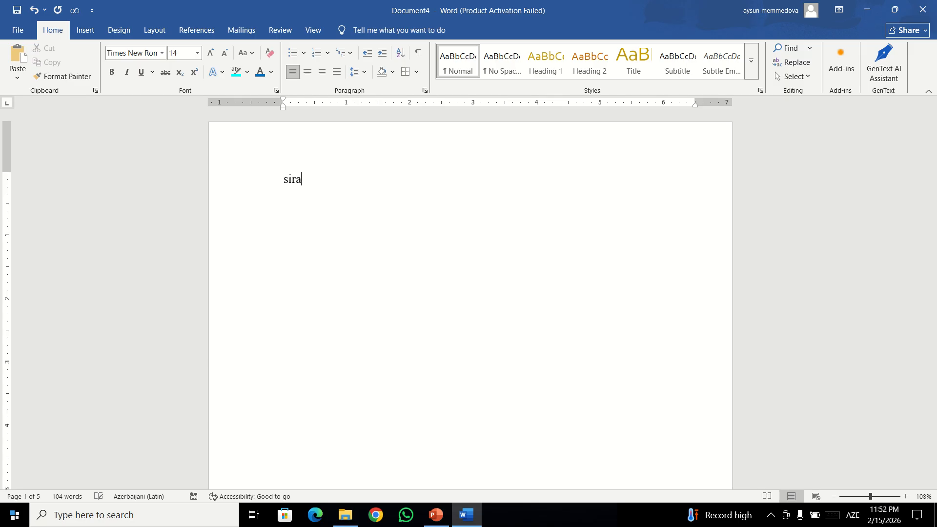
text(siz s)
key(BackSpace)
key(Return)
text(sirali)
key(Return)
text(açıxlama)
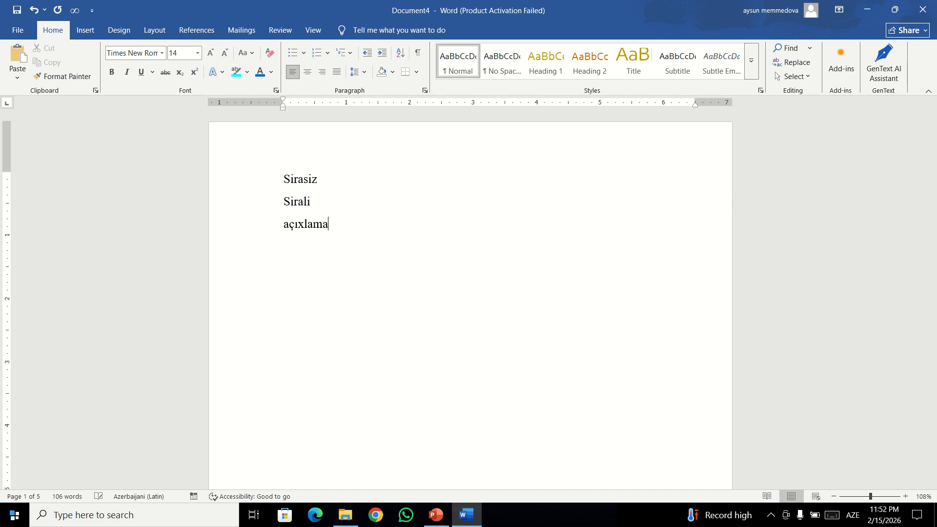
key(Return)
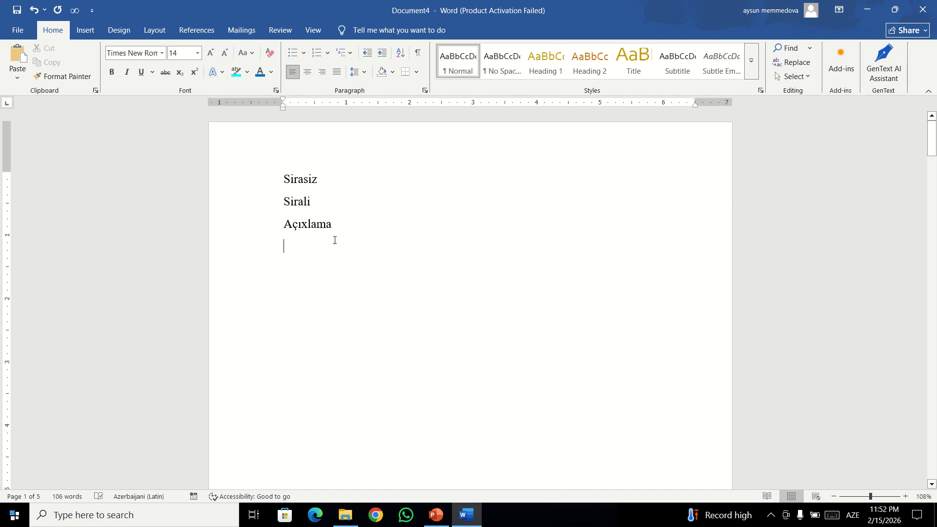
Step: Select the Açıxlama line and look through the available multilevel list styles without applying one
drag(335, 239, 285, 178)
click(348, 242)
triple_click(318, 226)
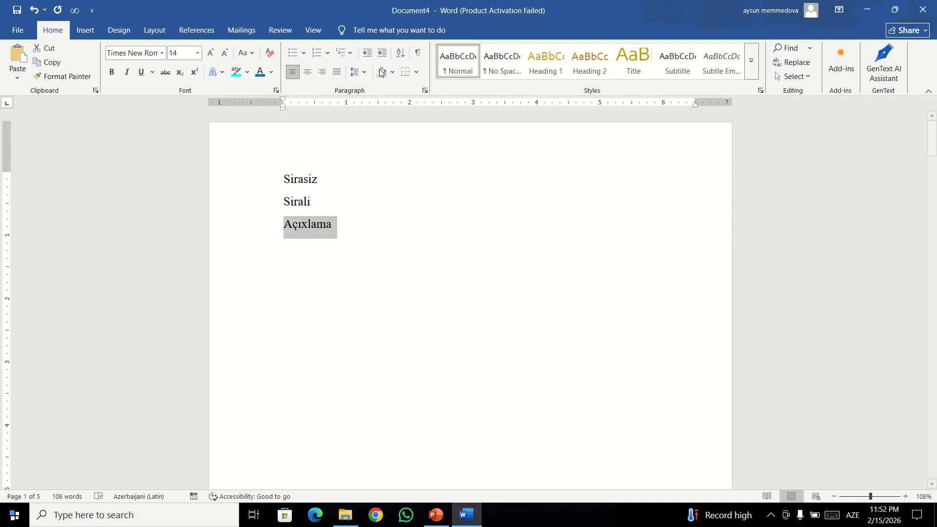
click(351, 55)
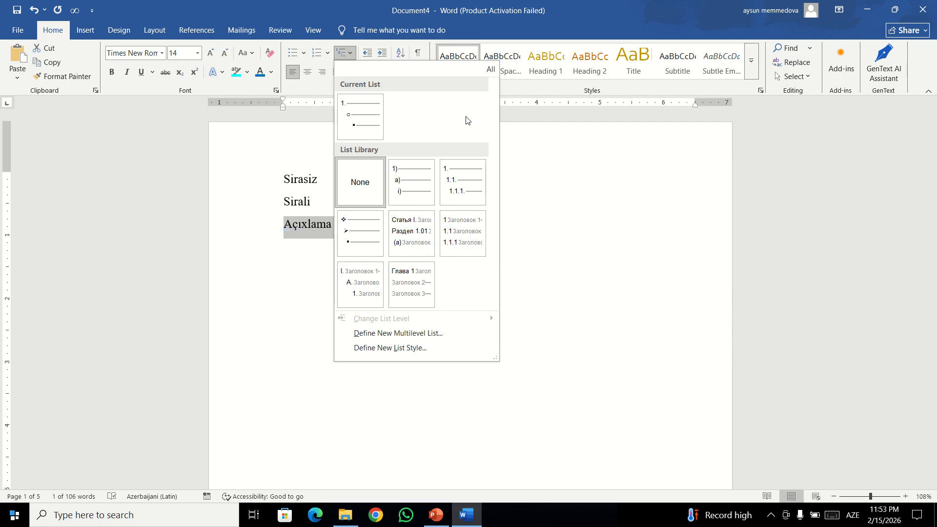
click(331, 182)
click(345, 222)
Step: Copy the entered lines and paste them twice below Açıxlama
drag(346, 225, 282, 190)
key(ctrl+c)
click(314, 247)
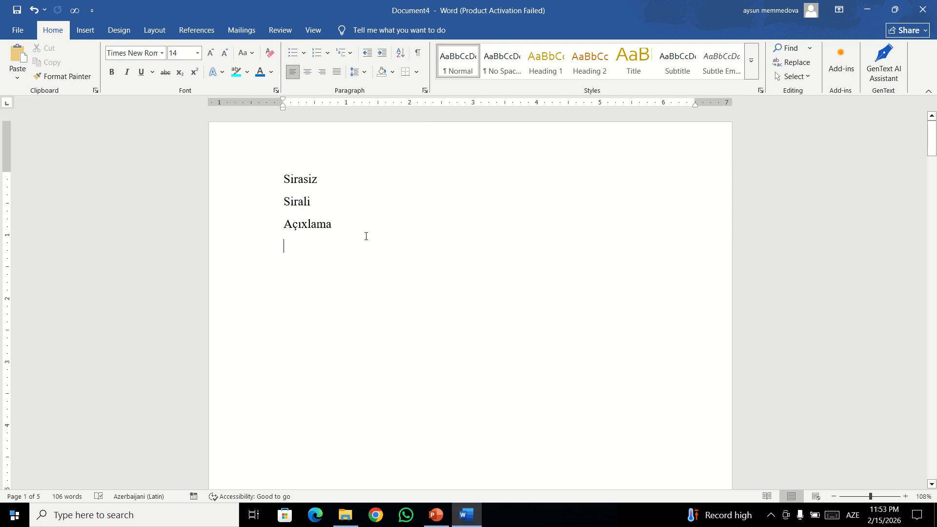
key(ctrl+v)
key(ctrl+v)
Step: Apply the 1., 1.1., 1.1.1. multilevel list style to all the Sirasiz, Sirali and Açıxlama lines
drag(364, 353, 272, 185)
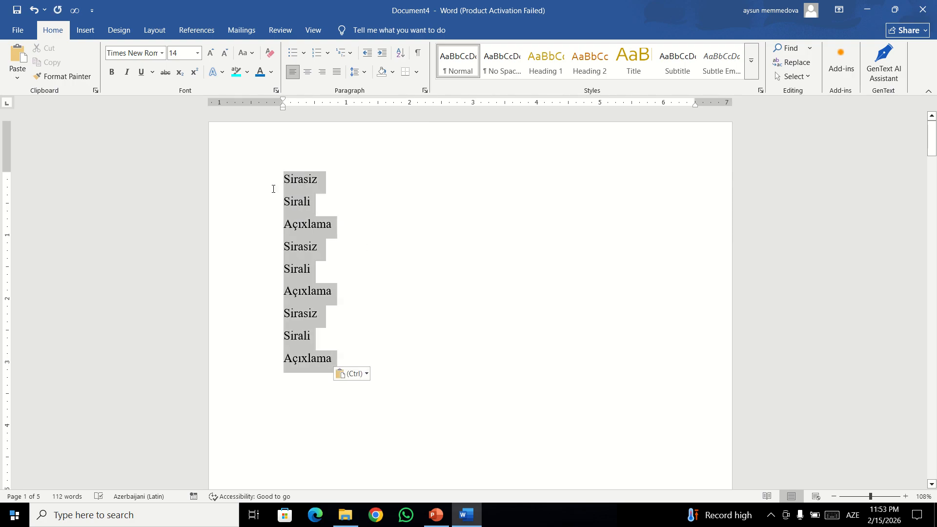
click(349, 53)
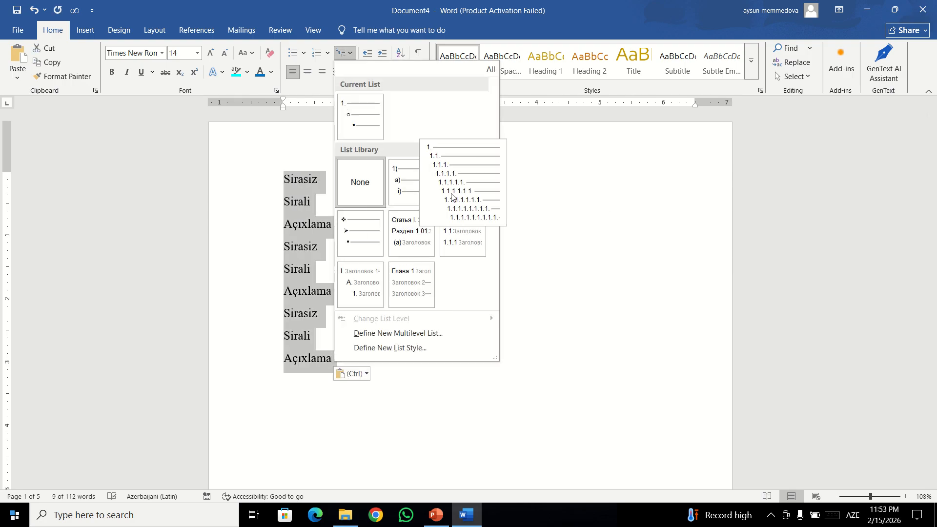
click(453, 191)
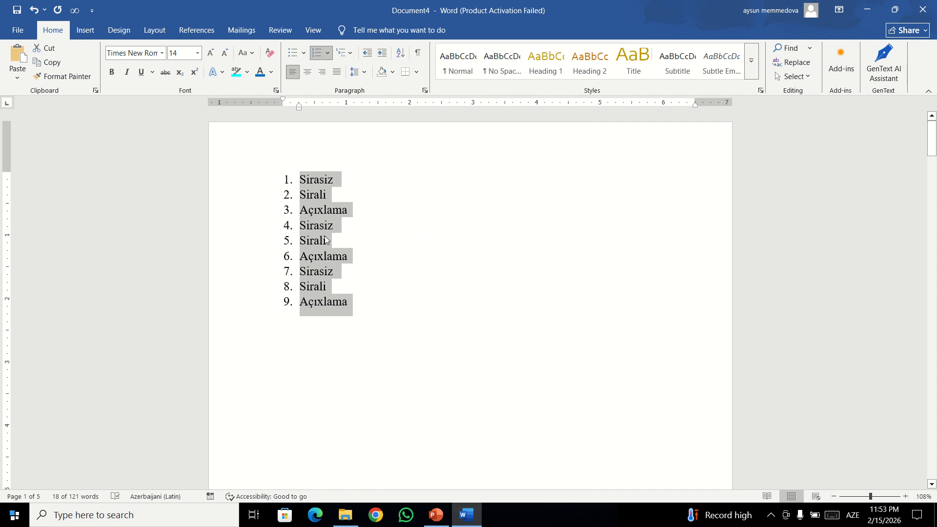
Step: Undo the multilevel numbering and both pasted copies of the lines
key(ctrl+z)
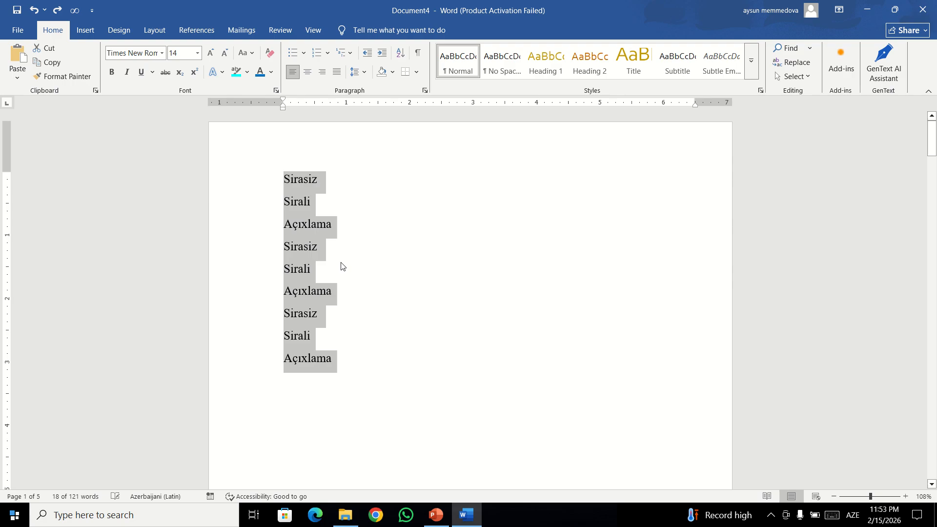
key(ctrl+z)
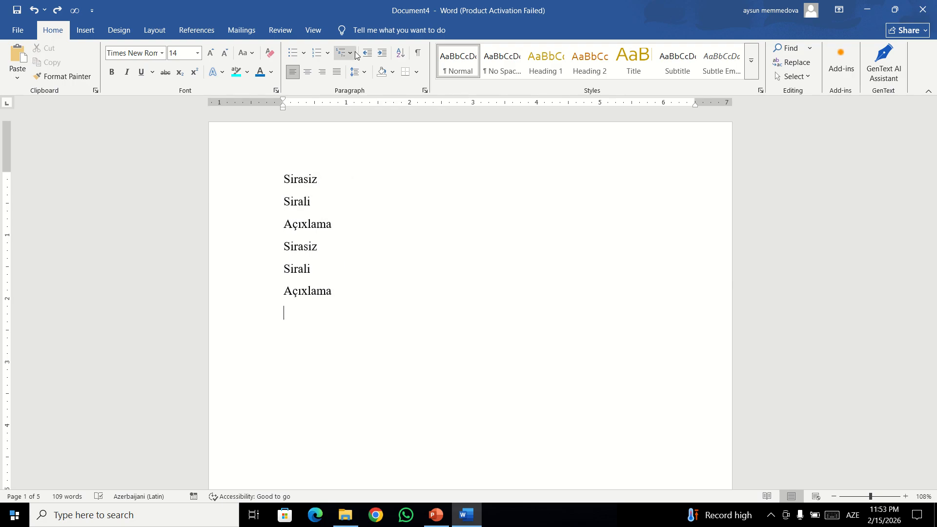
key(ctrl+z)
Step: Start a 1., 1.1., 1.1.1. multilevel list below Açıxlama and enter the sample items Sdvdz, Adsf and dv
click(350, 52)
click(445, 204)
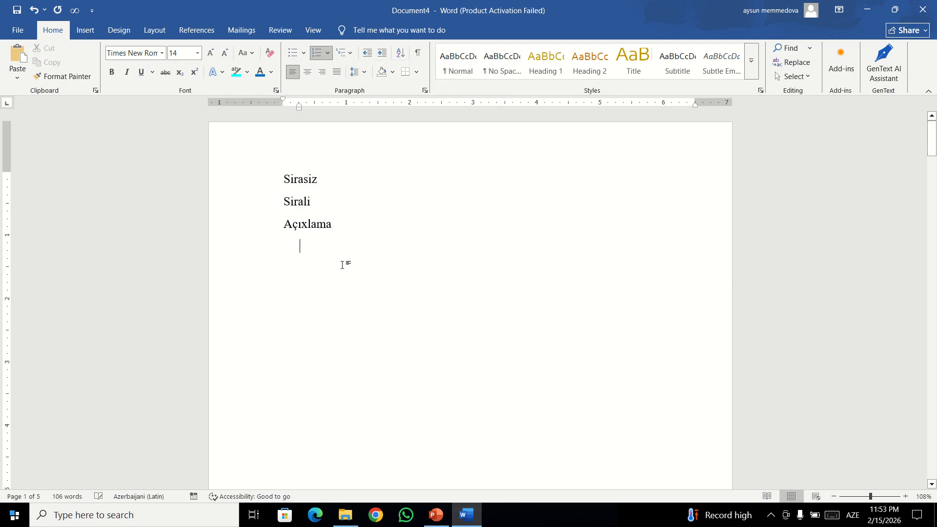
text(sdvdz)
key(Return)
text(adsf)
key(Return)
text(dv)
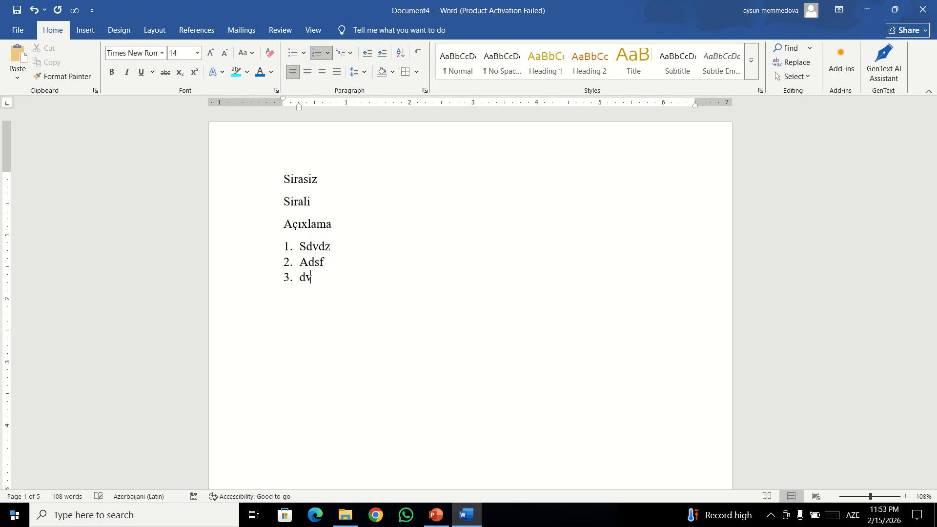
Step: Undo the sample items entered in the multilevel list
key(ctrl+z)
key(ctrl+z)
key(ctrl+z)
key(ctrl+z)
key(ctrl+z)
key(ctrl+z)
key(ctrl+z)
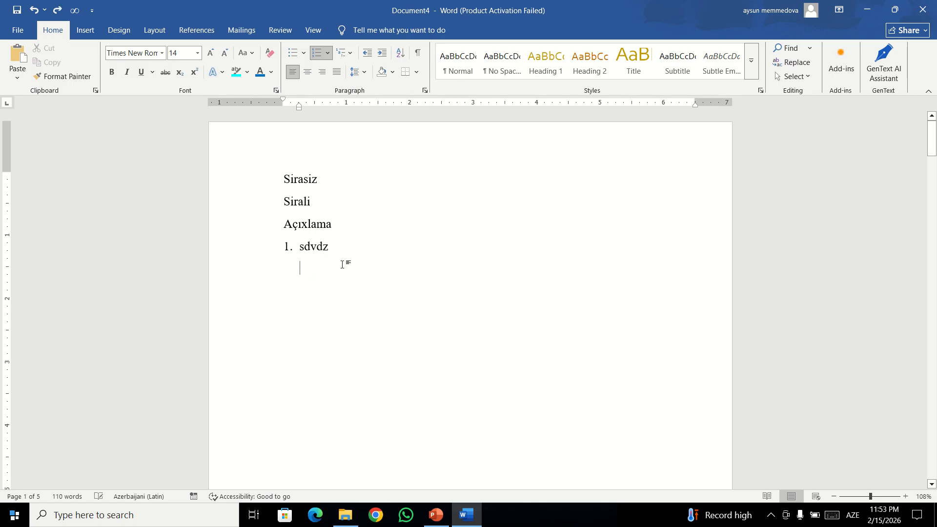
Step: Remove the 1., 1.1., 1.1.1. style from the multilevel List Library
click(347, 54)
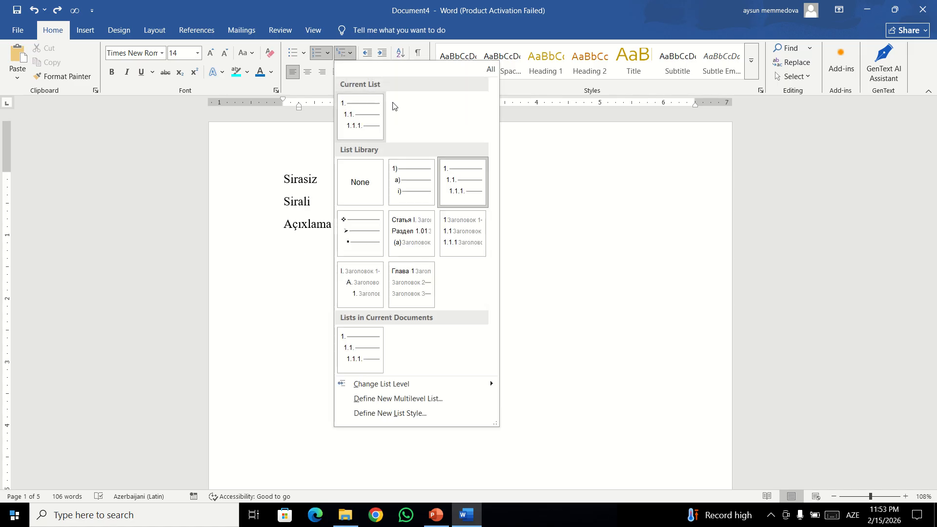
right_click(452, 182)
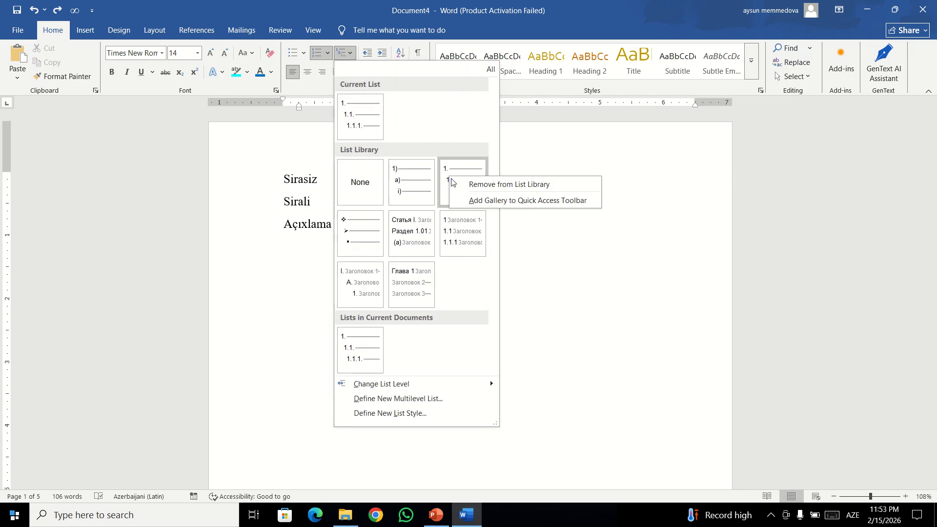
key(Escape)
key(Escape)
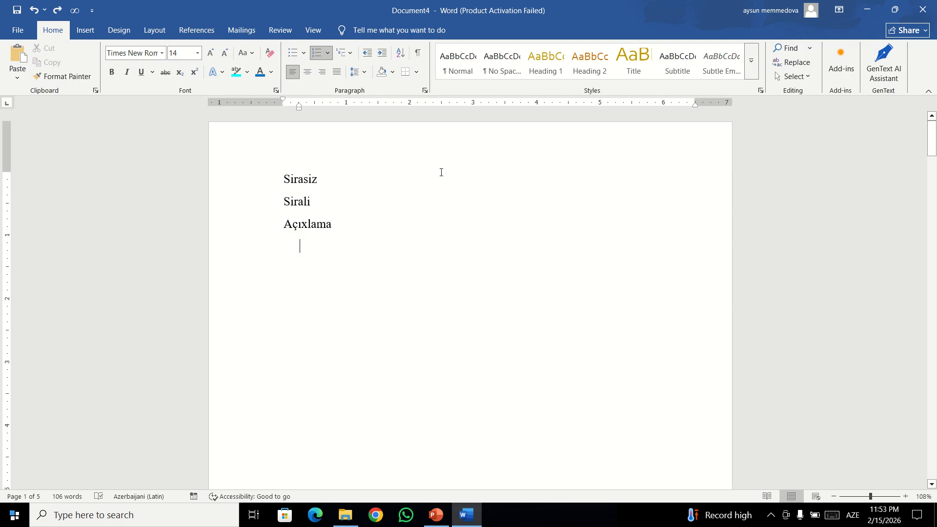
Step: Preview the levels of the current multilevel list style in the gallery
click(349, 57)
mouse_move(372, 119)
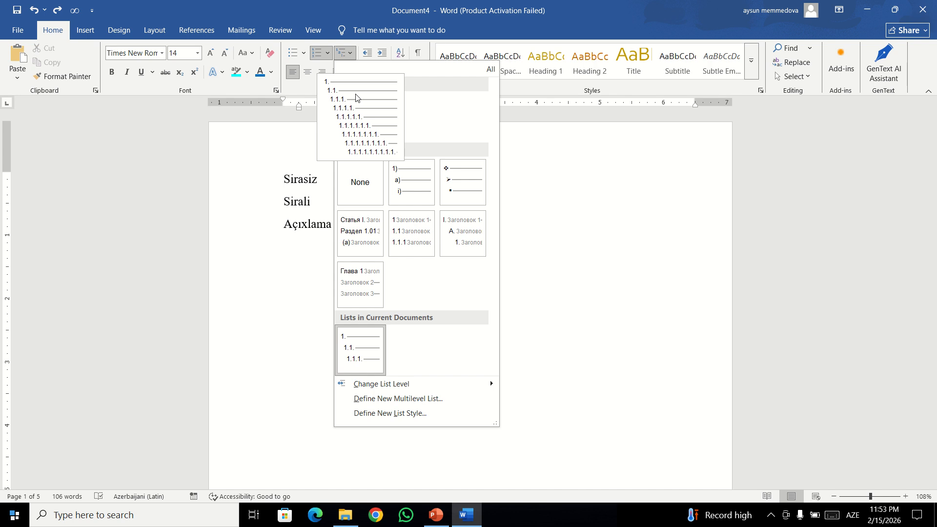
click(326, 214)
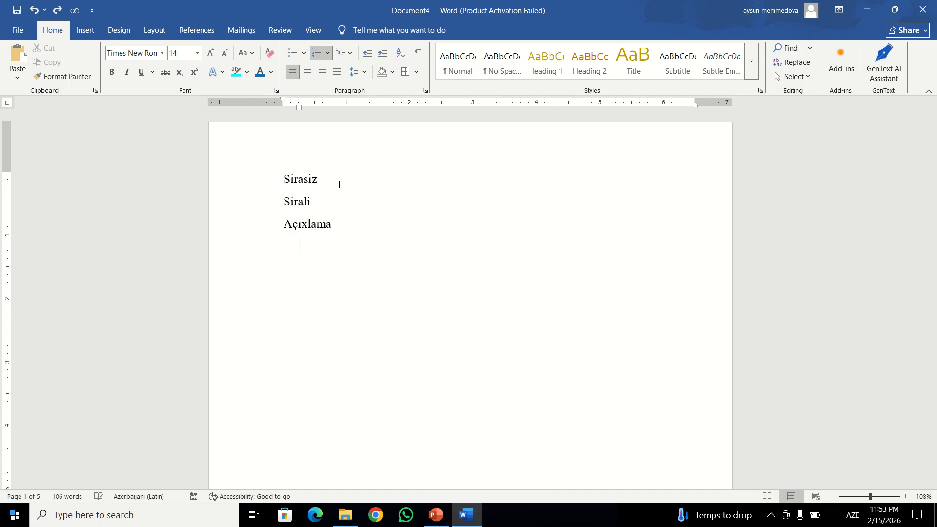
Step: Delete the Açıxlama text and the empty numbered item beneath it
drag(334, 233, 287, 236)
key(BackSpace)
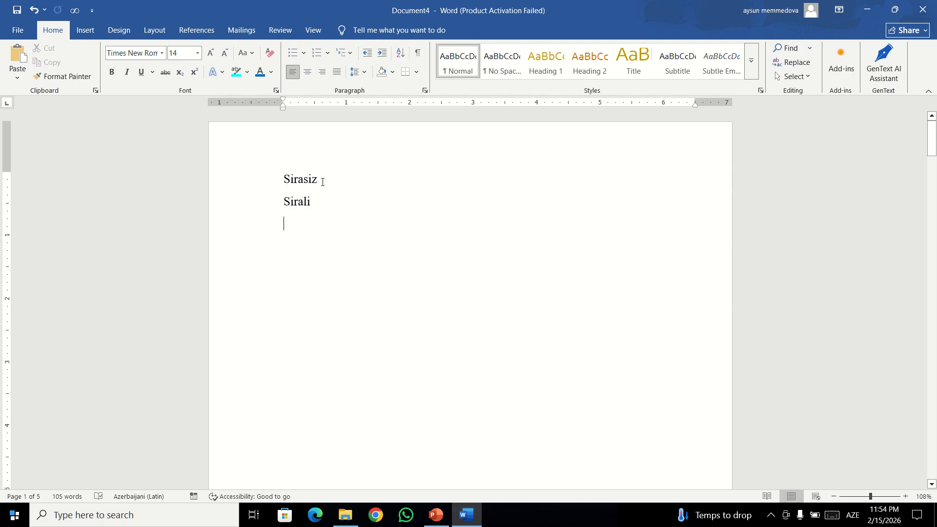
Step: Remove the break after the circle-bulleted program list on page 2 so the next list follows directly below it
scroll(353, 155, down, 3)
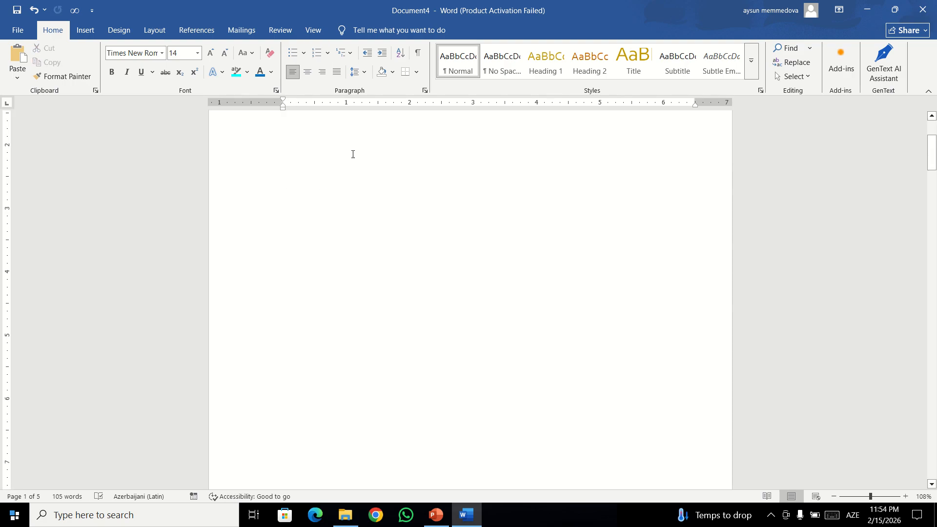
scroll(353, 156, down, 5)
click(393, 259)
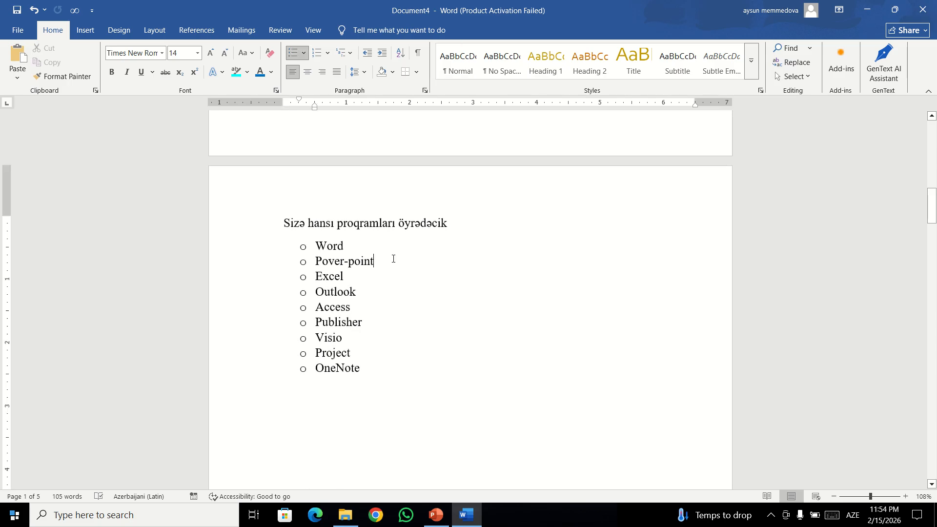
scroll(494, 268, down, 1)
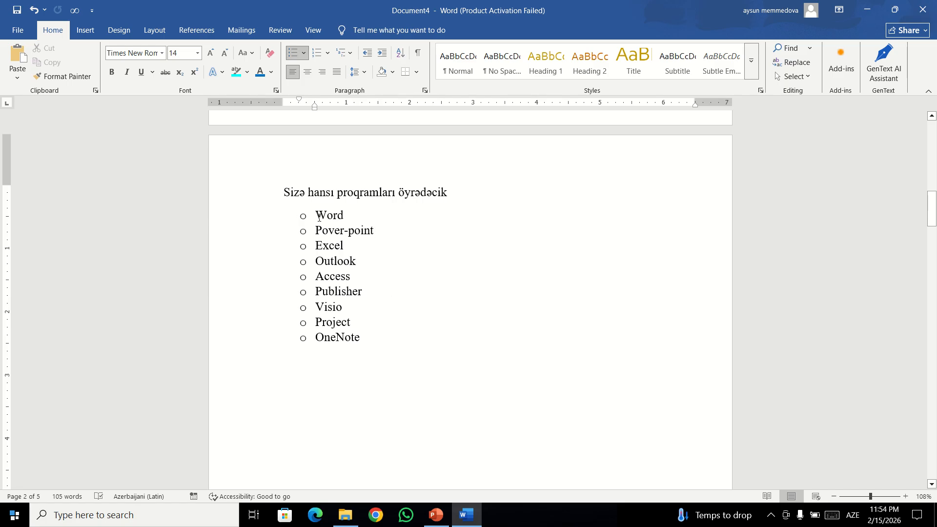
scroll(301, 240, down, 10)
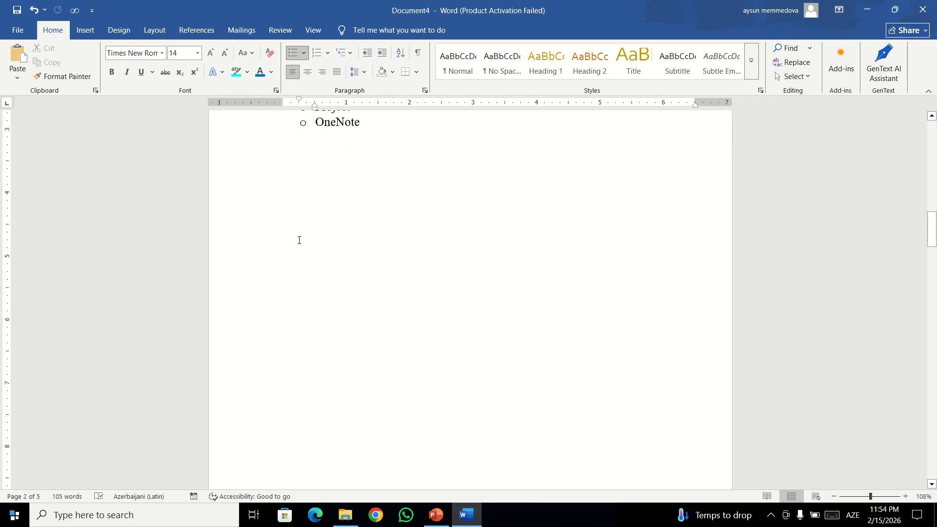
click(374, 248)
scroll(373, 249, up, 4)
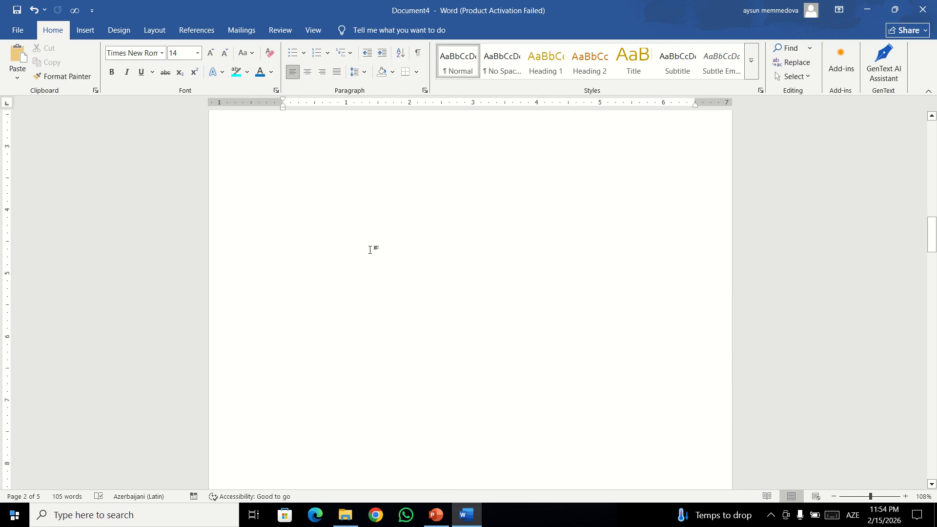
scroll(351, 366, up, 6)
key(ctrl+z)
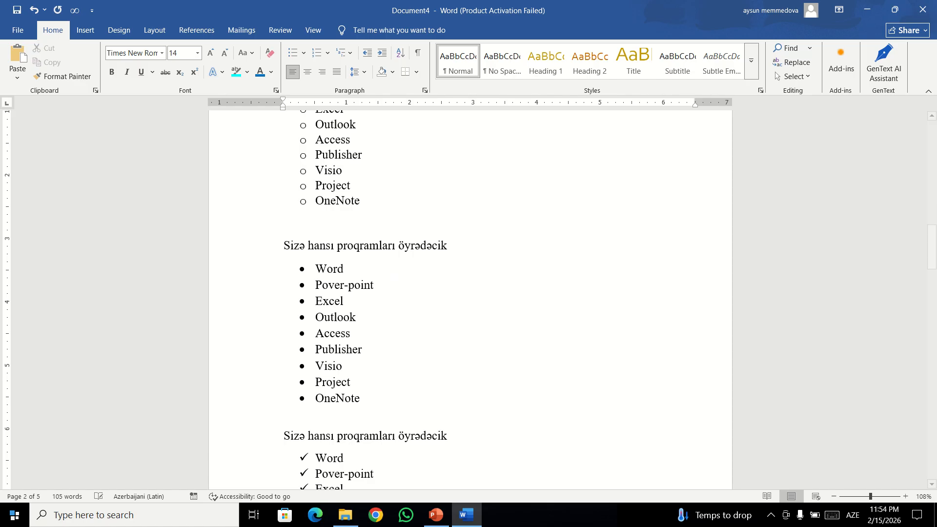
Step: Examine the bulleted program lists and select the circle bullets of the first list
scroll(388, 307, up, 1)
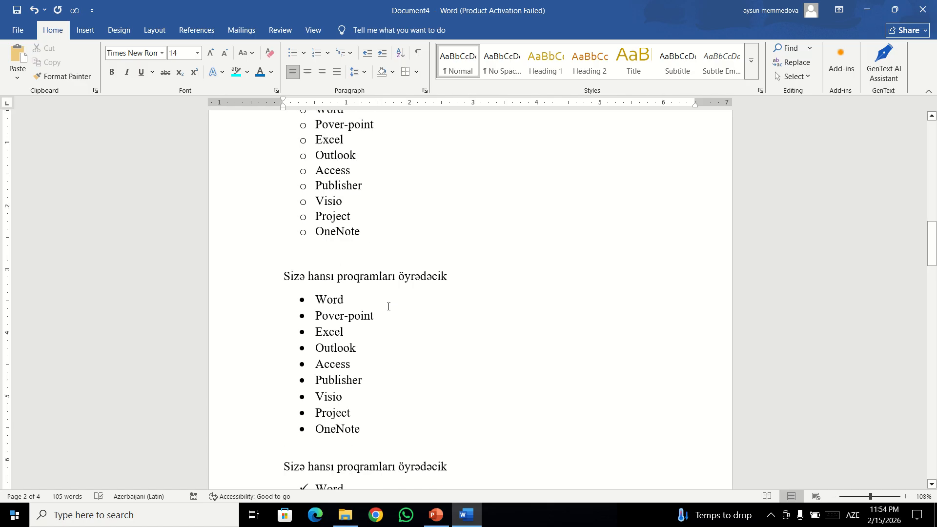
scroll(406, 287, down, 1)
ctrl+scroll(410, 284, down, 3)
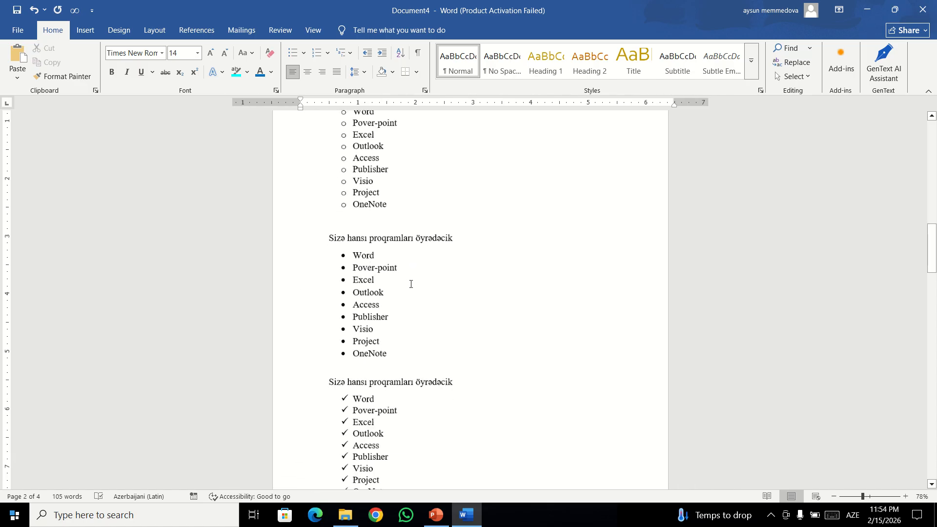
scroll(392, 167, up, 1)
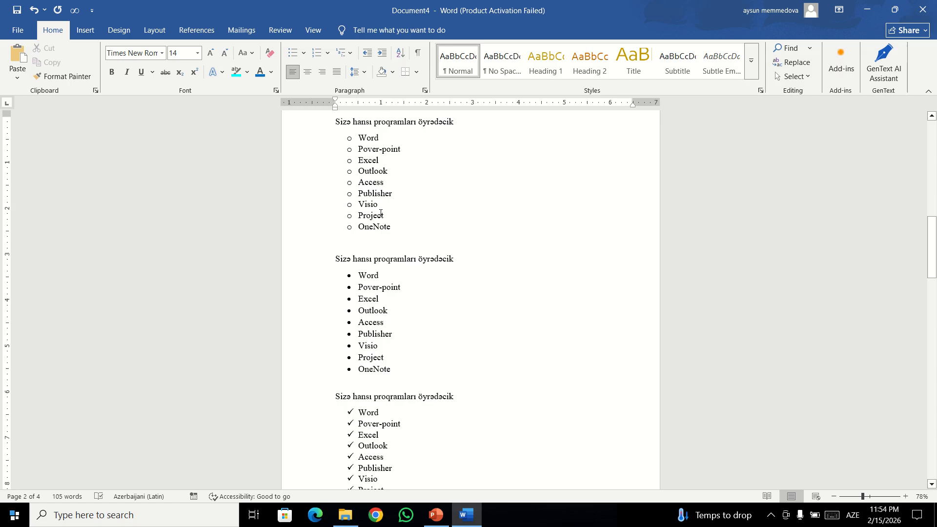
drag(334, 121, 389, 232)
scroll(383, 239, up, 4)
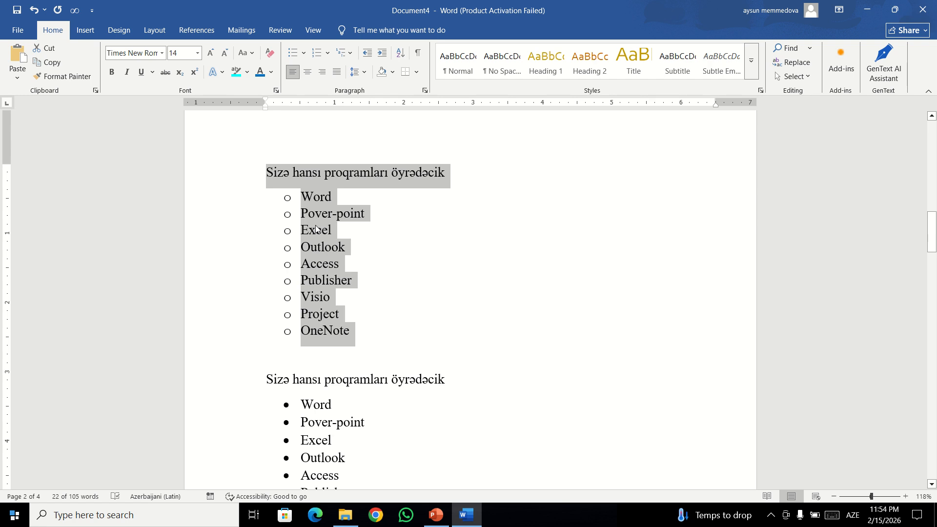
click(378, 275)
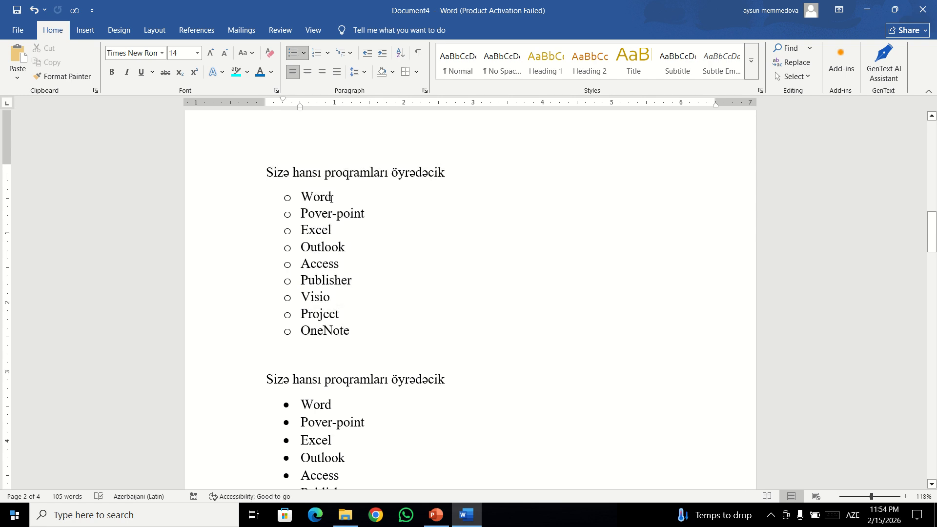
click(289, 214)
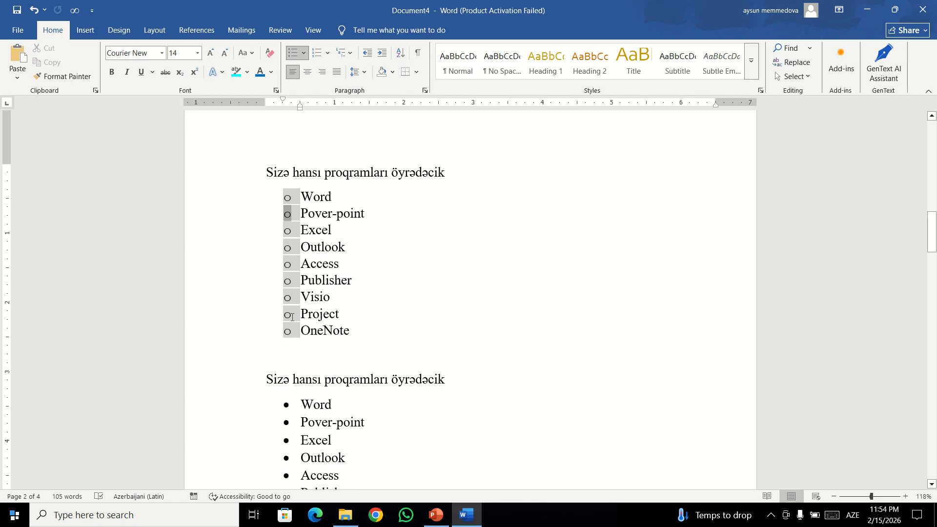
Step: Highlight the Outlook, Pover-point and Project items in turquoise in the circle-bulleted program list
click(337, 316)
click(355, 241)
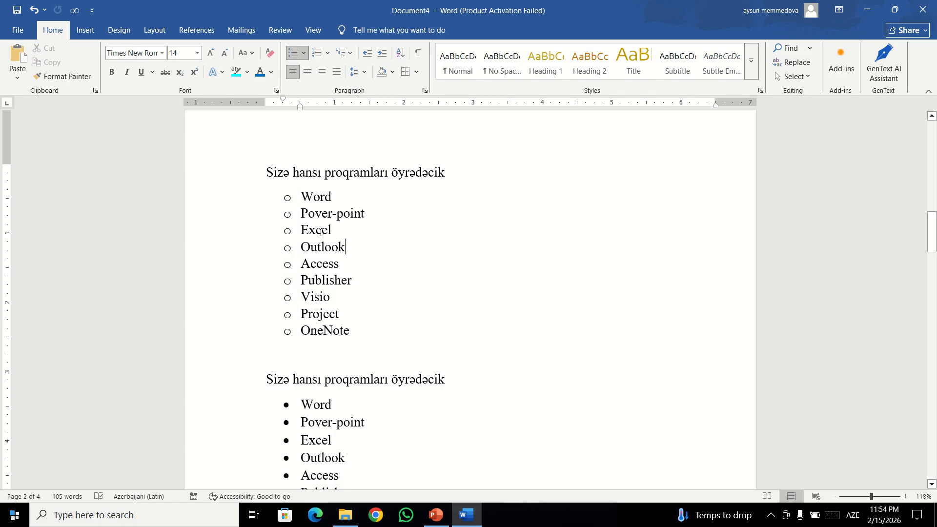
click(255, 248)
click(237, 72)
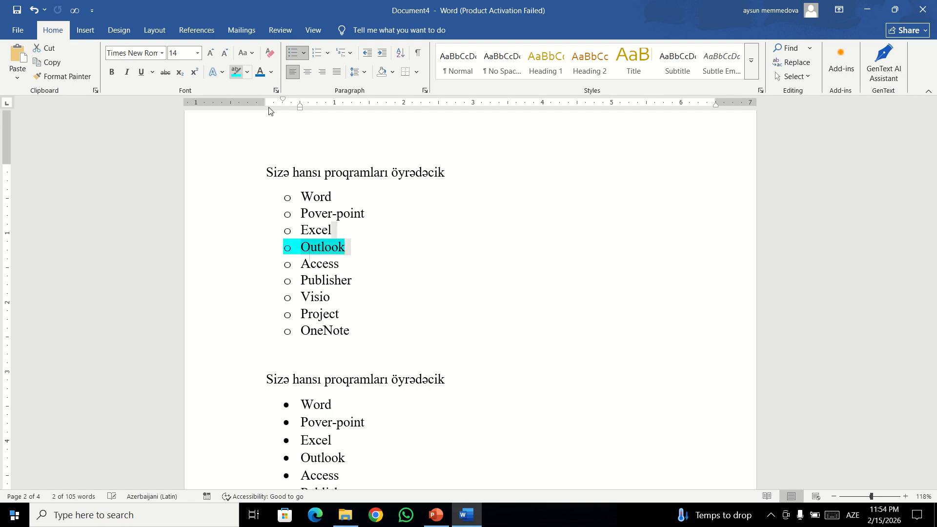
drag(364, 215, 299, 215)
click(236, 71)
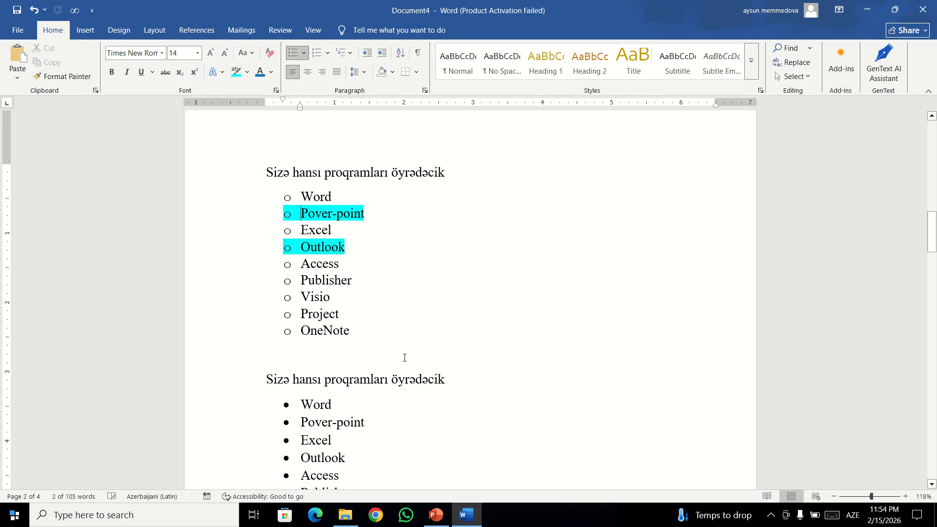
drag(347, 314, 301, 314)
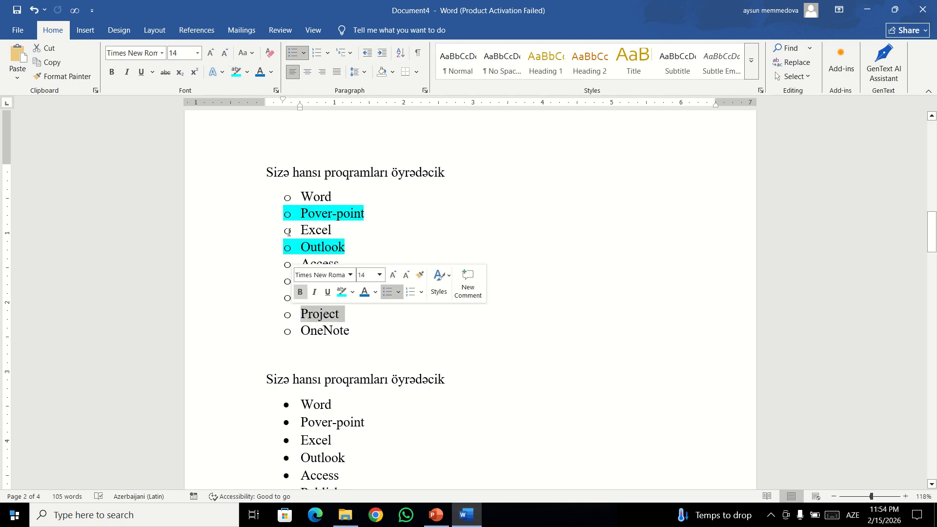
click(235, 73)
click(379, 358)
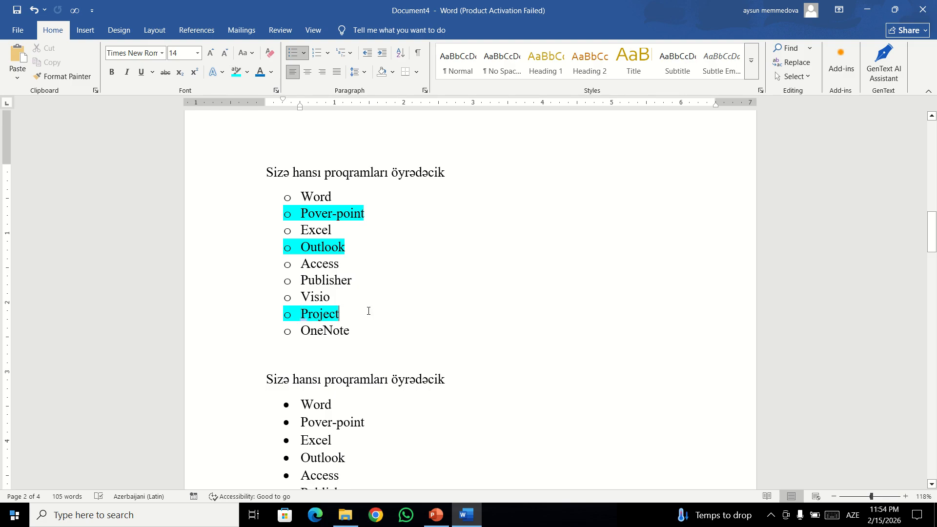
Step: Apply the hollow circle bullet from the bullet library to the first program list
click(288, 198)
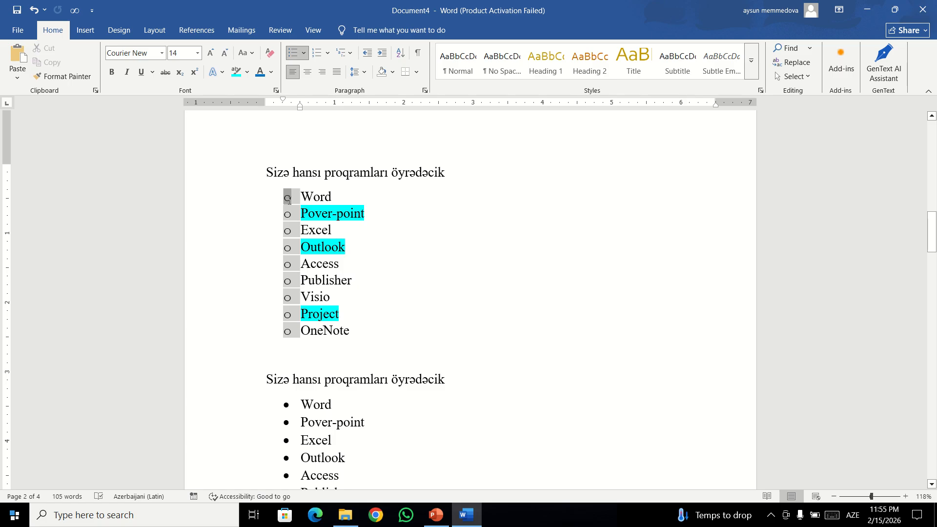
click(304, 52)
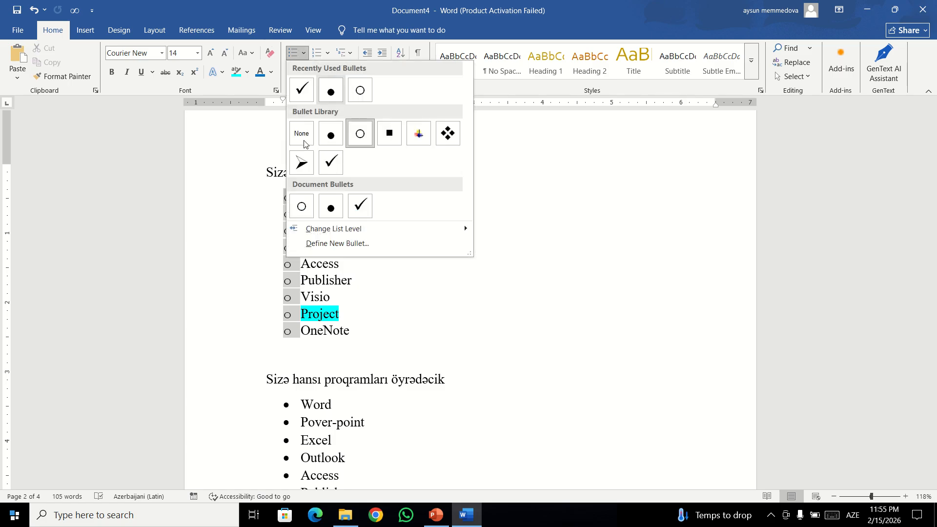
click(360, 133)
scroll(381, 309, down, 3)
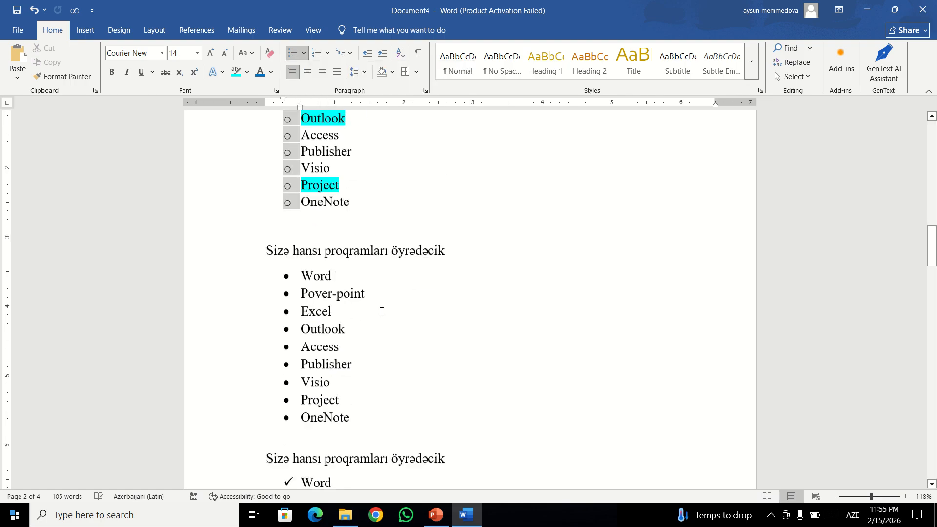
click(318, 308)
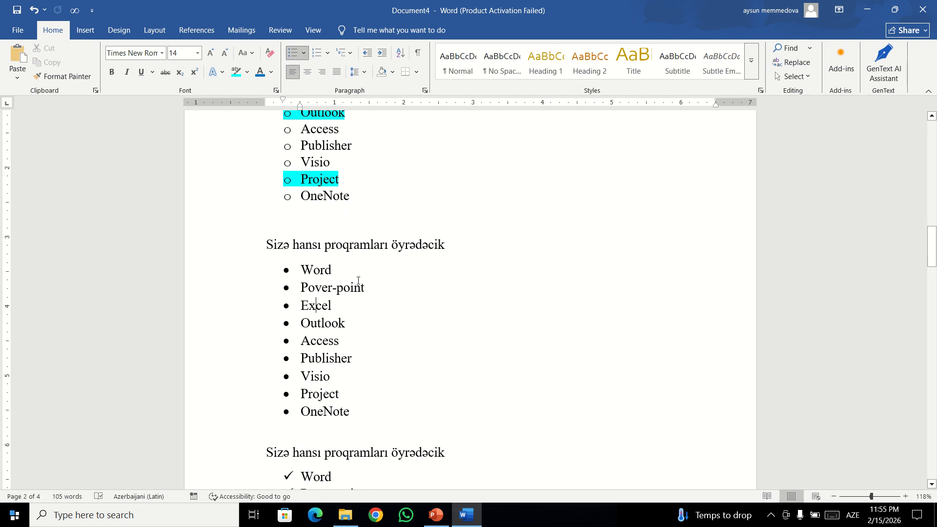
click(438, 246)
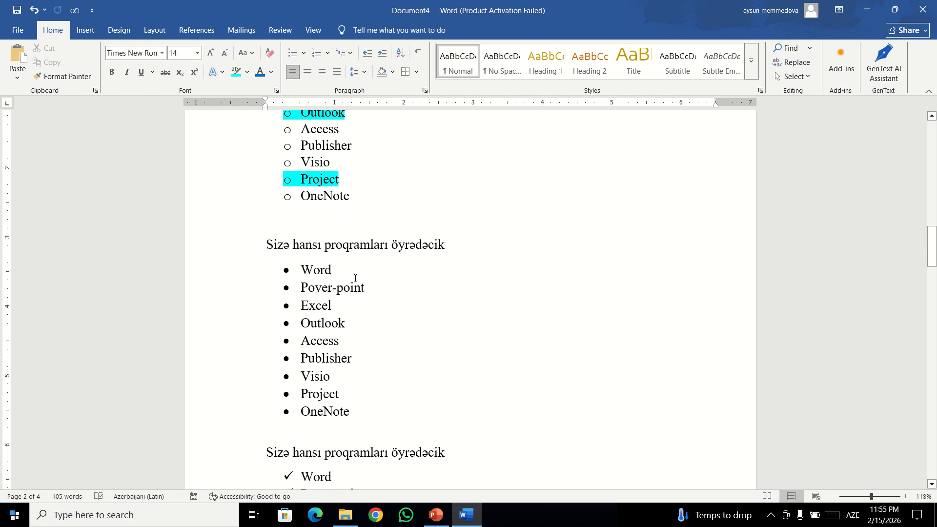
key(Down)
key(Down)
key(Down)
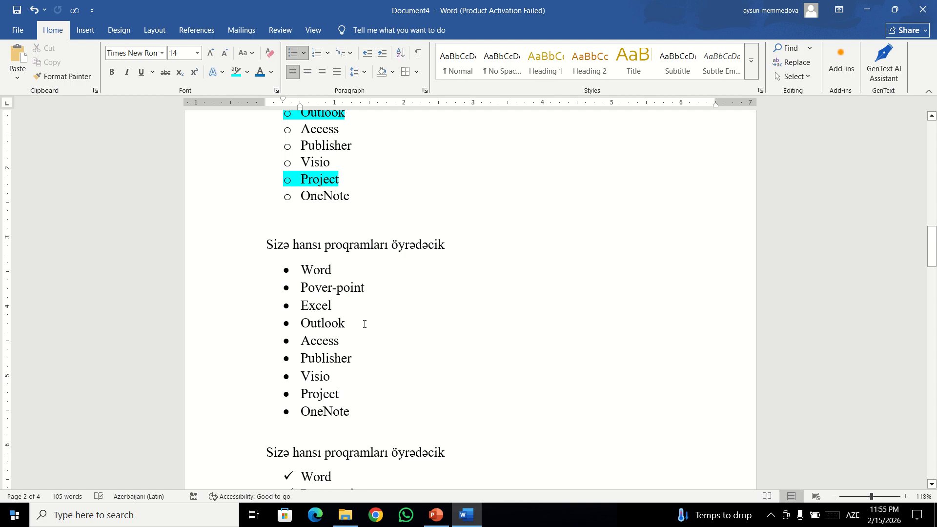
key(Down)
Step: Highlight the OneNote, Outlook and Visio items in turquoise in the dot-bulleted program list
double_click(330, 411)
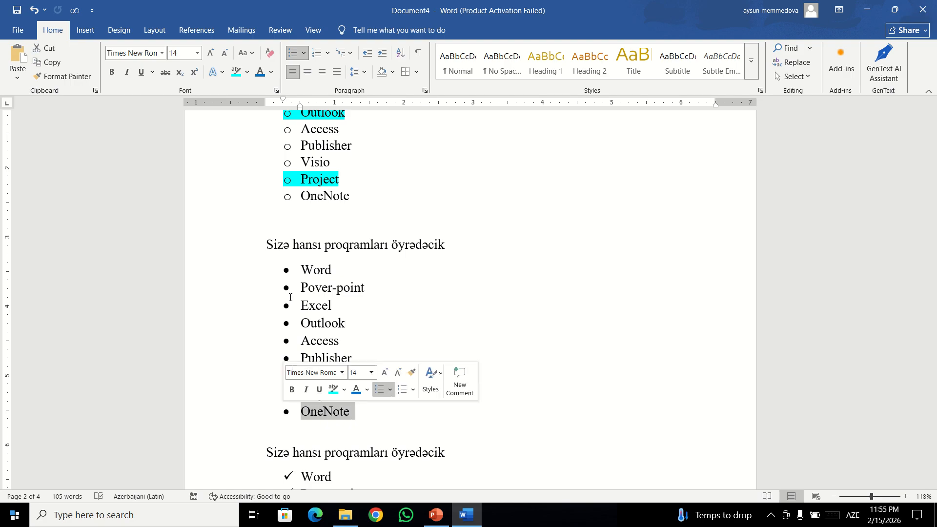
click(334, 390)
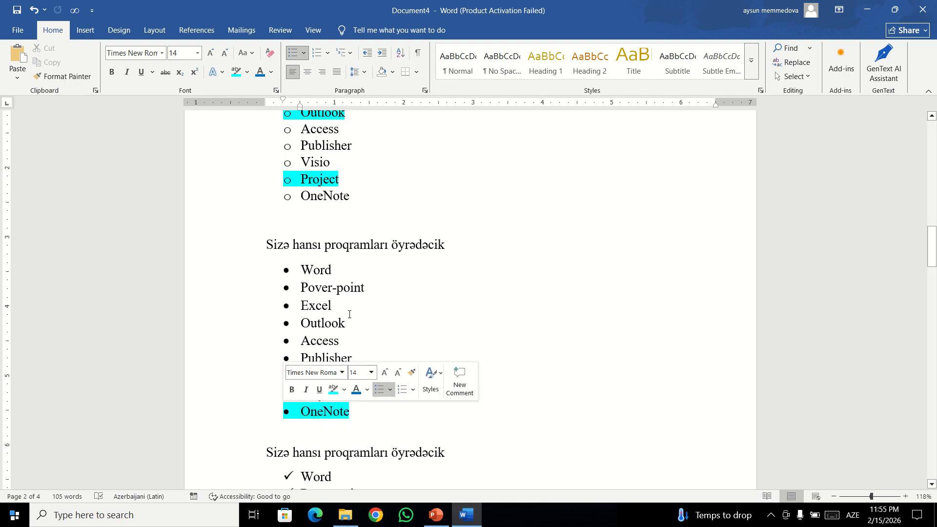
double_click(341, 324)
click(348, 303)
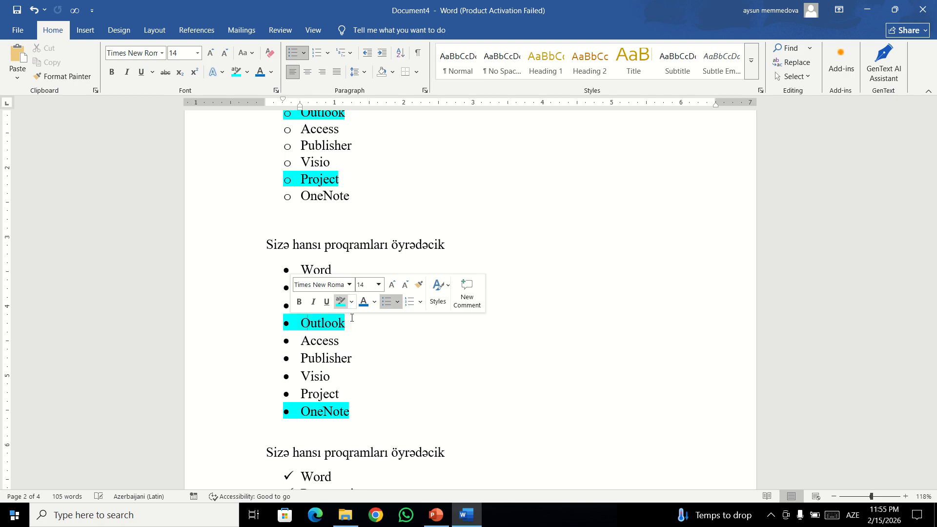
double_click(341, 376)
click(341, 356)
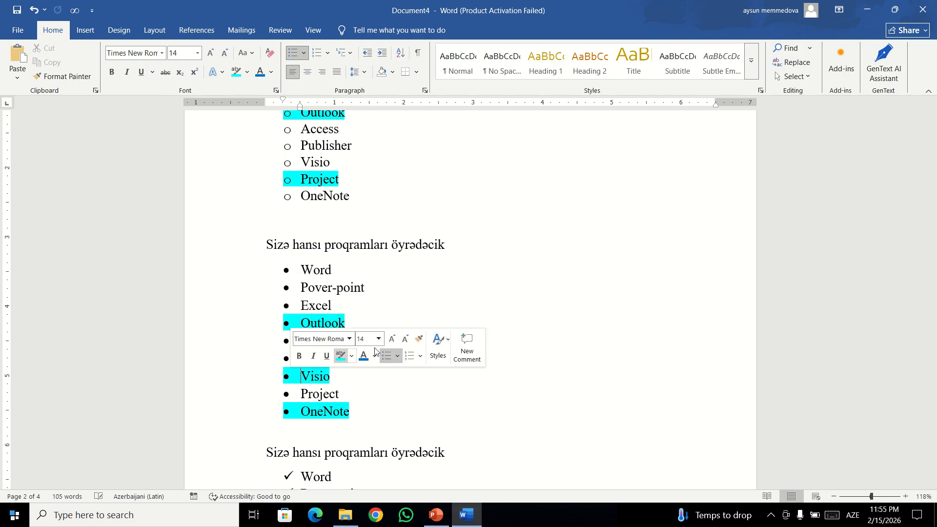
click(414, 304)
Step: Highlight the Word and Project items in turquoise in the dot-bulleted program list
double_click(315, 270)
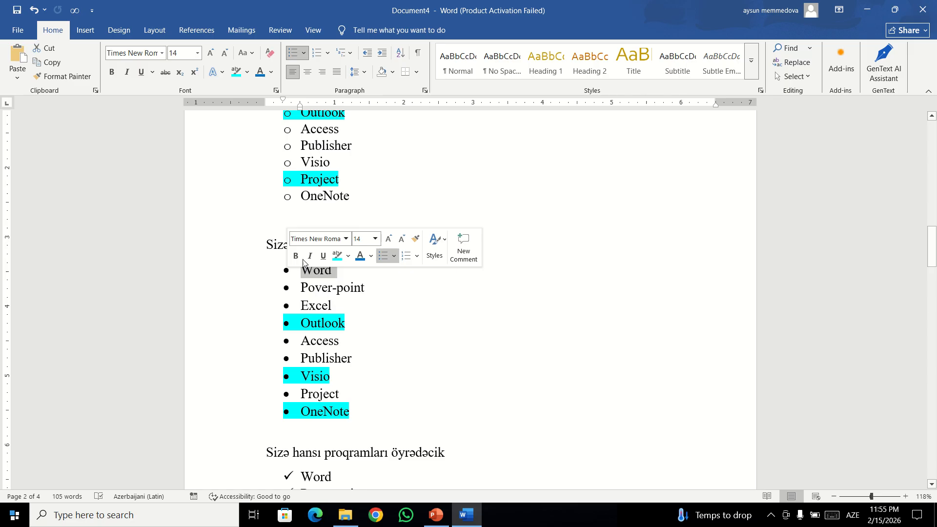
click(346, 239)
click(511, 302)
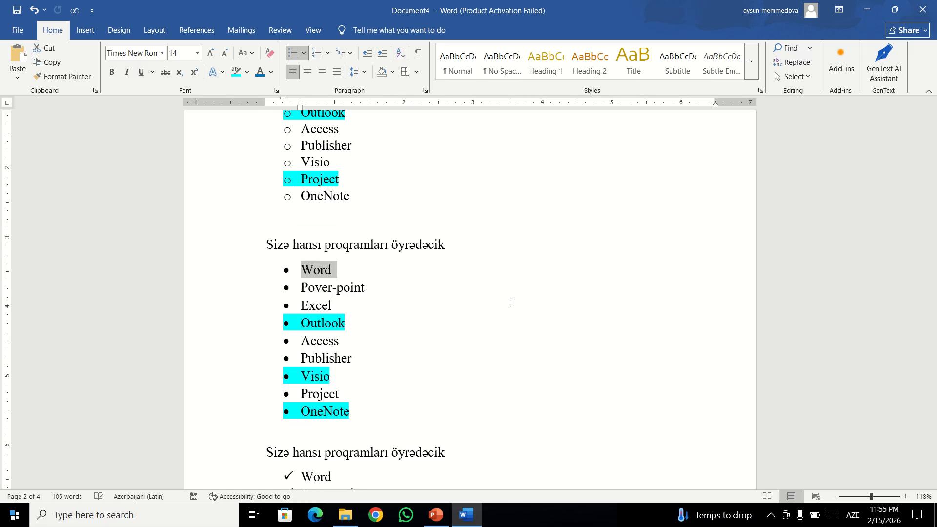
click(322, 270)
double_click(315, 272)
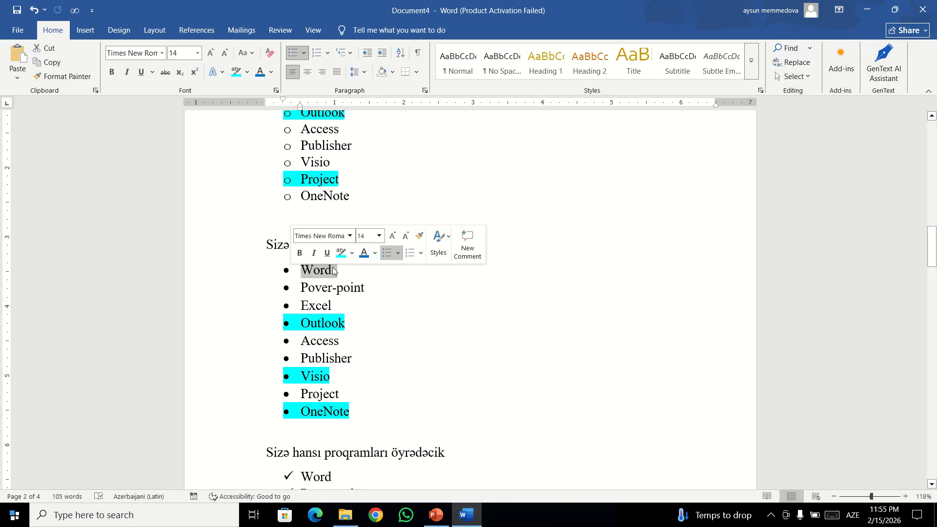
double_click(320, 393)
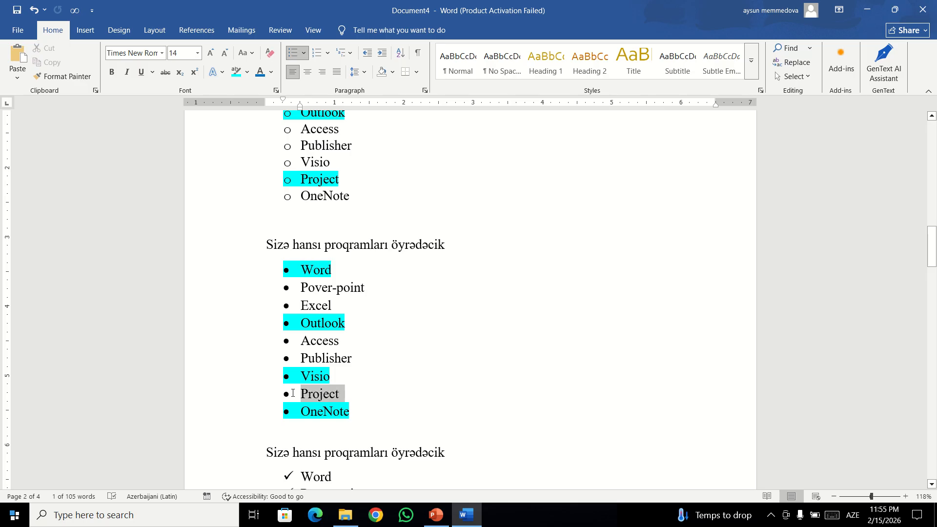
click(342, 369)
click(429, 406)
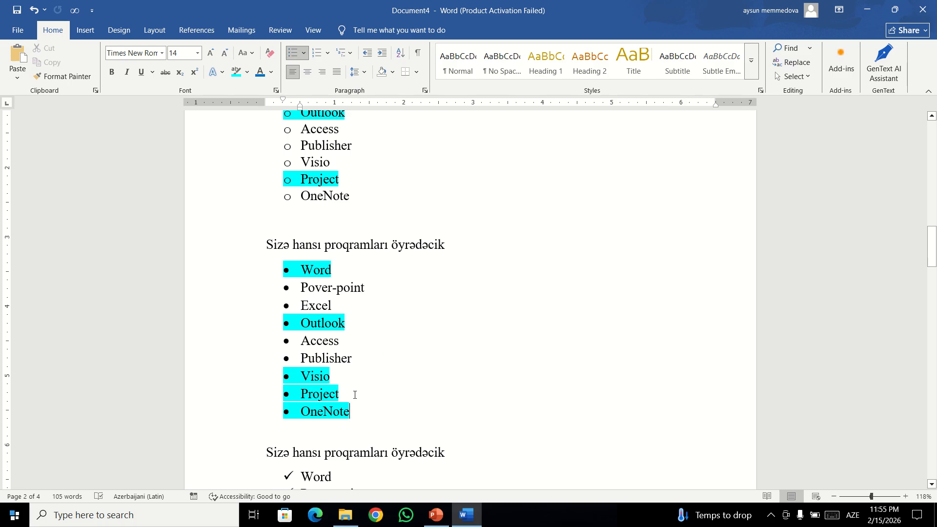
Step: Remove the highlight colour from all items of the dot-bulleted program list
drag(354, 412, 301, 269)
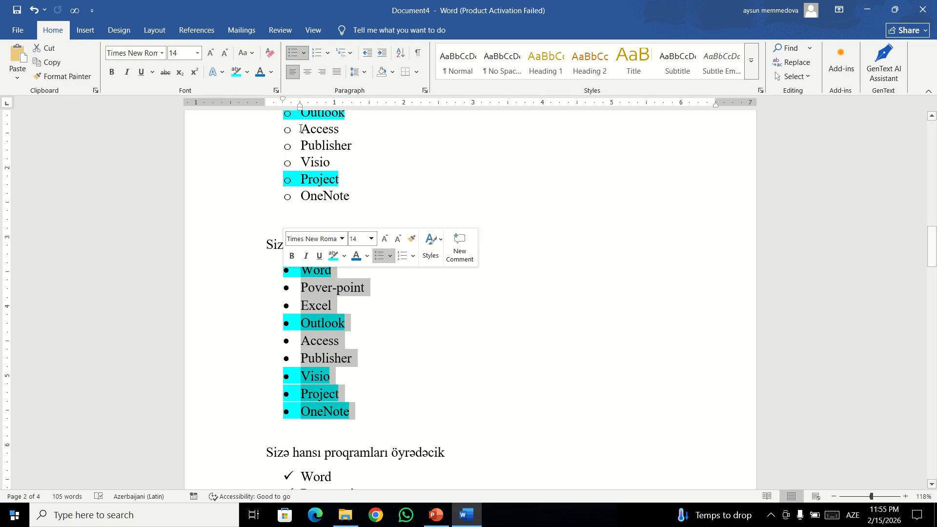
click(247, 72)
click(246, 166)
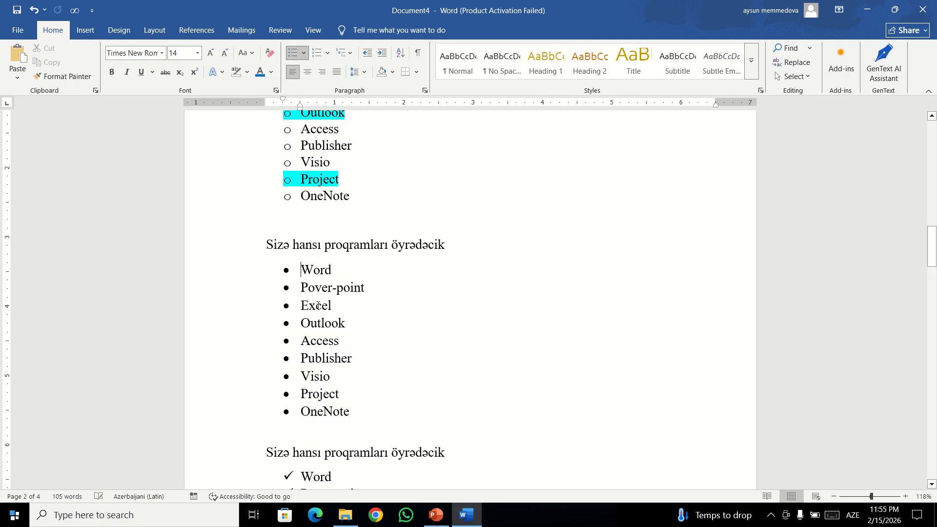
Step: Examine the available bullet symbols and the check-mark program list on page 2
scroll(318, 306, down, 3)
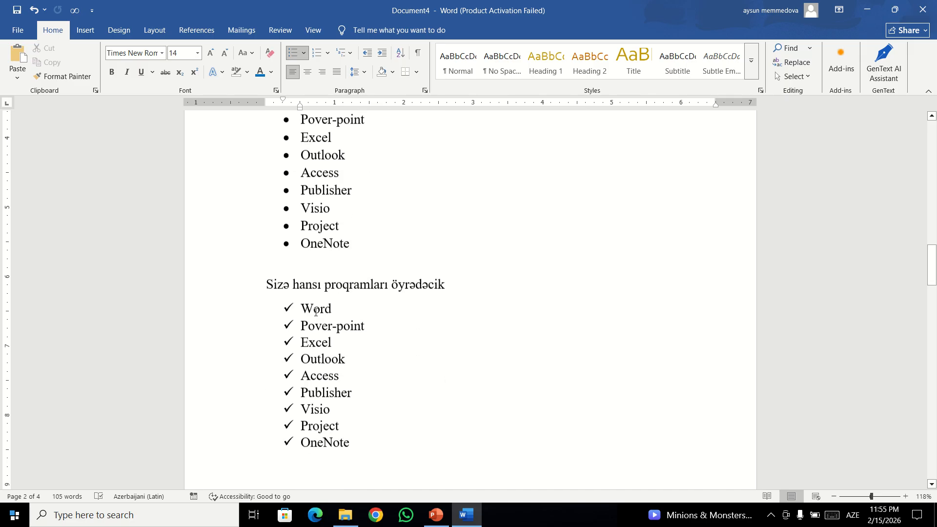
click(303, 53)
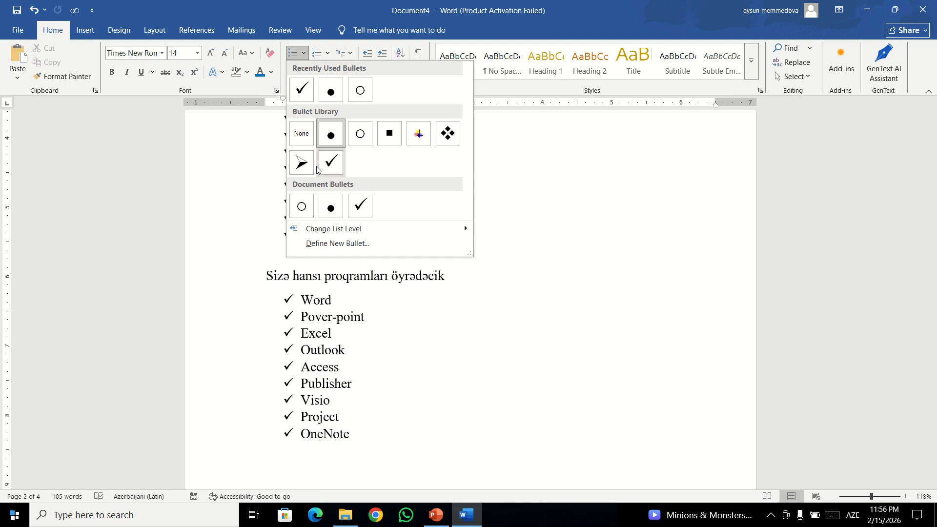
click(396, 305)
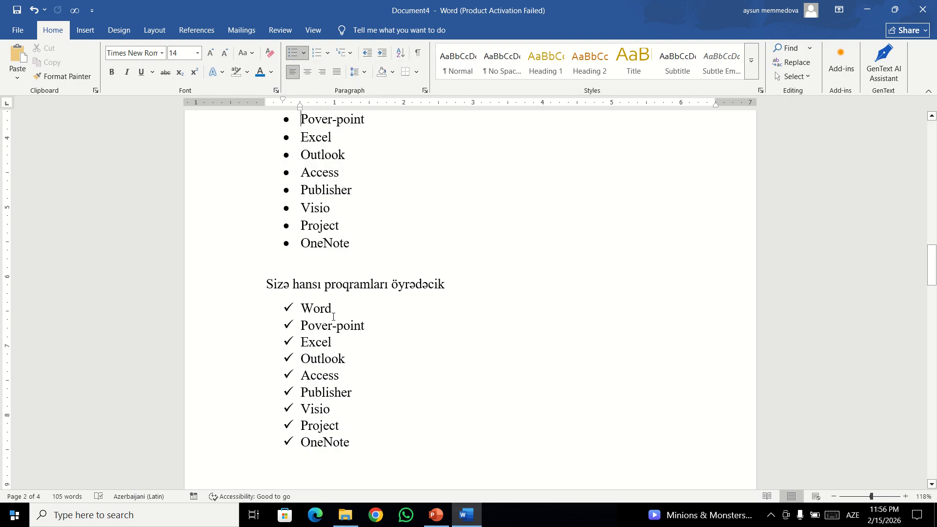
scroll(342, 310, down, 1)
click(362, 262)
click(358, 371)
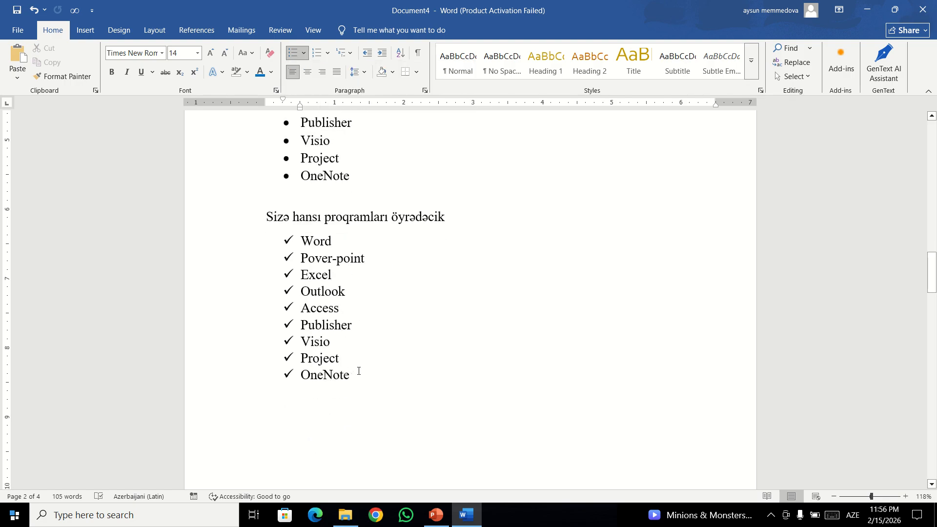
click(355, 333)
double_click(359, 328)
click(352, 376)
scroll(355, 274, down, 5)
click(425, 218)
scroll(430, 255, down, 5)
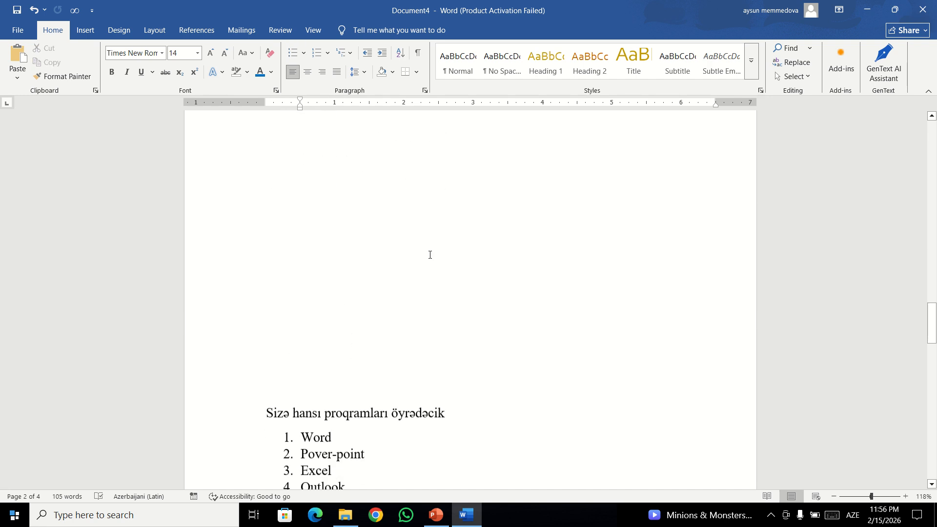
scroll(430, 254, down, 2)
click(346, 254)
key(Return)
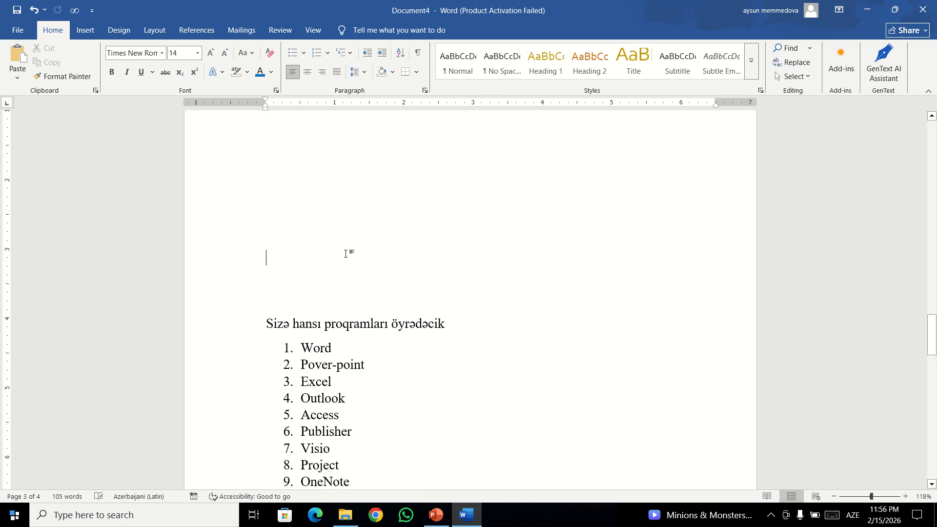
key(ctrl+z)
key(ctrl+z)
key(ctrl+z)
key(ctrl+z)
Step: Examine the heading and the items of the numbered program list on page 3
drag(474, 259, 266, 257)
drag(332, 281, 356, 413)
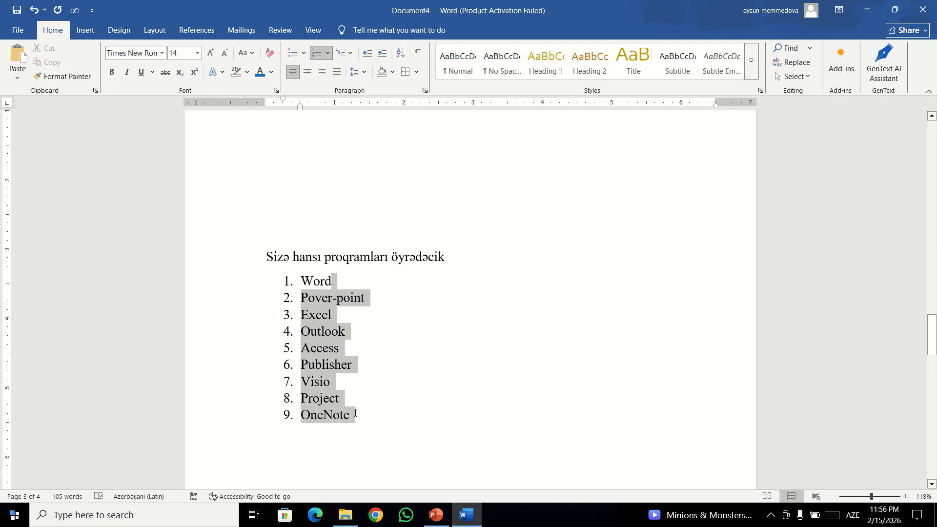
click(385, 342)
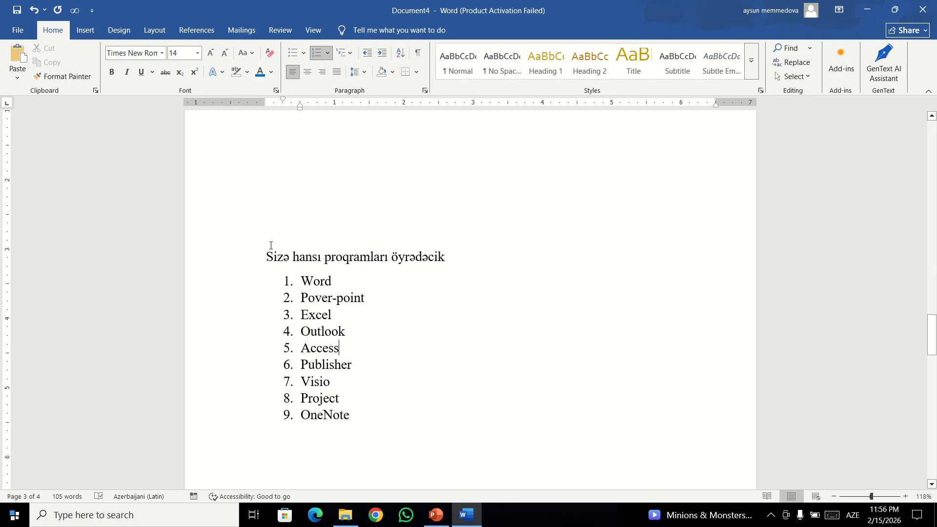
click(442, 255)
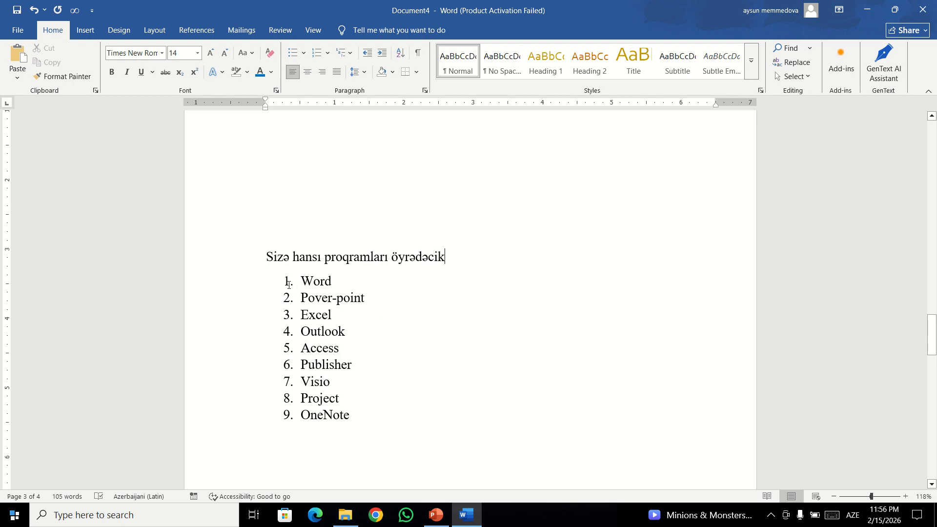
mouse_move(323, 273)
mouse_down()
mouse_move(298, 257)
mouse_move(336, 281)
mouse_up()
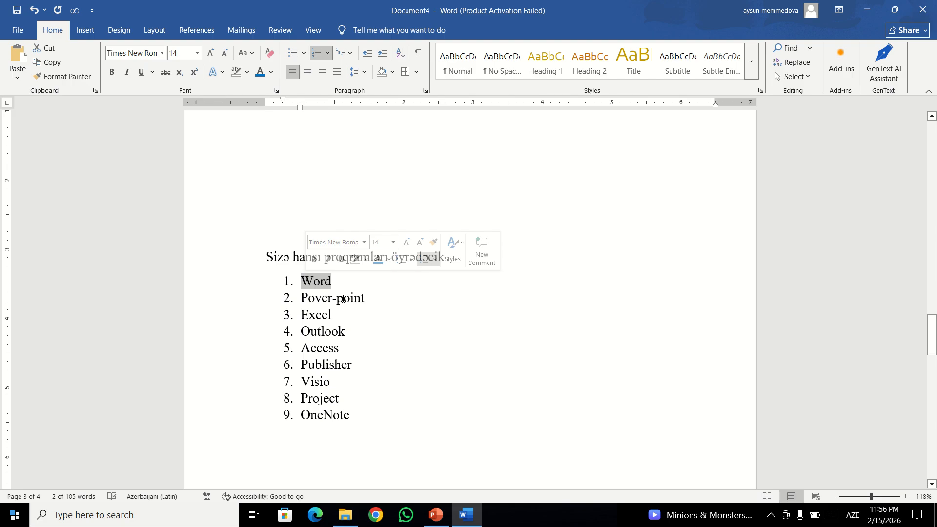
Step: Copy the Publisher item and paste it before Word as the first item of the numbered list
double_click(359, 367)
key(ctrl+c)
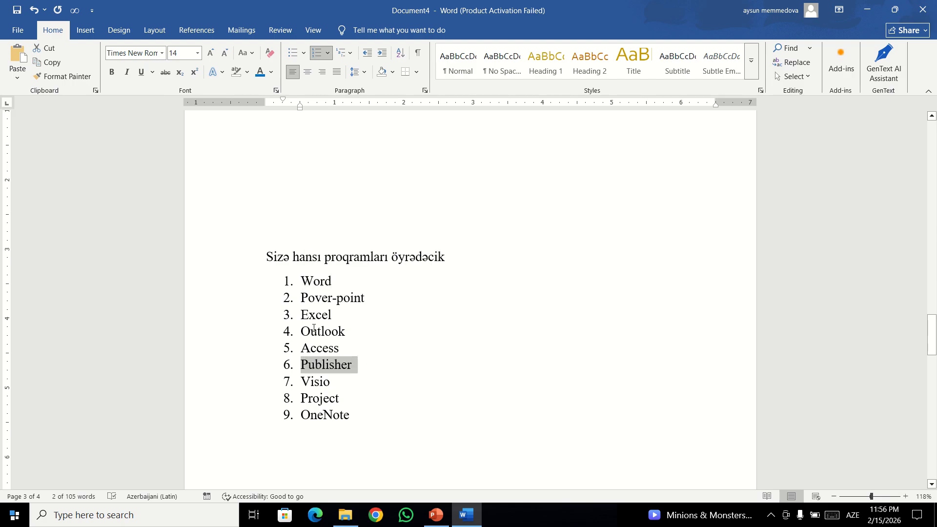
click(301, 282)
key(ctrl+v)
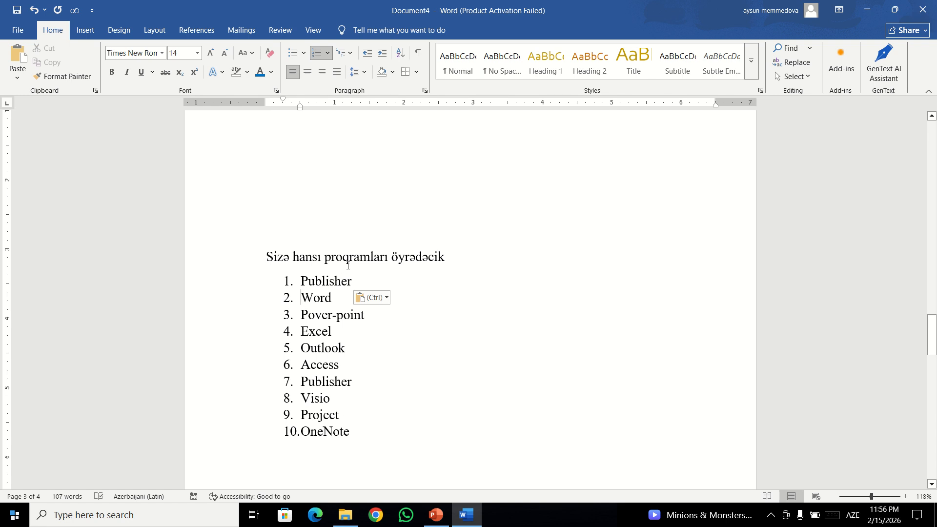
Step: Change the numbering of the whole program list on page 3 to lowercase Roman numerals (i., ii., iii.)
drag(288, 282, 281, 366)
click(281, 419)
drag(356, 433, 301, 280)
click(327, 61)
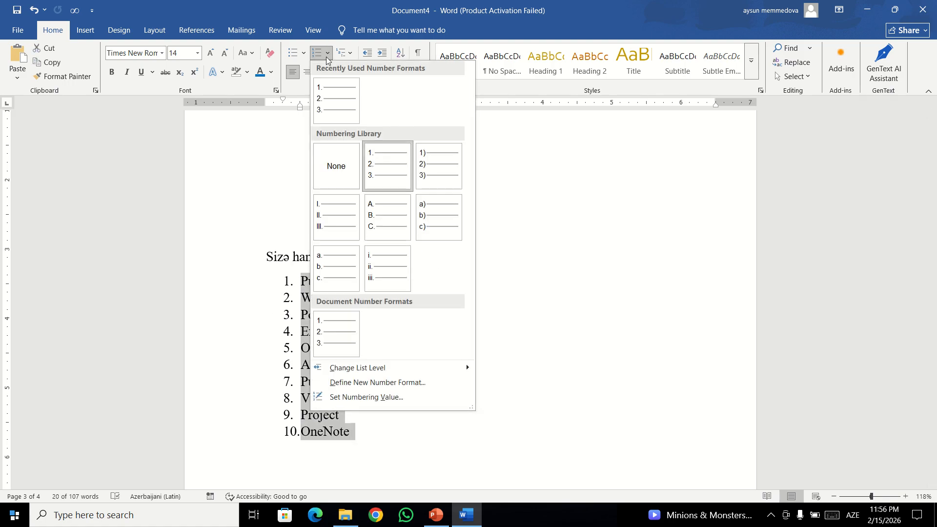
click(388, 268)
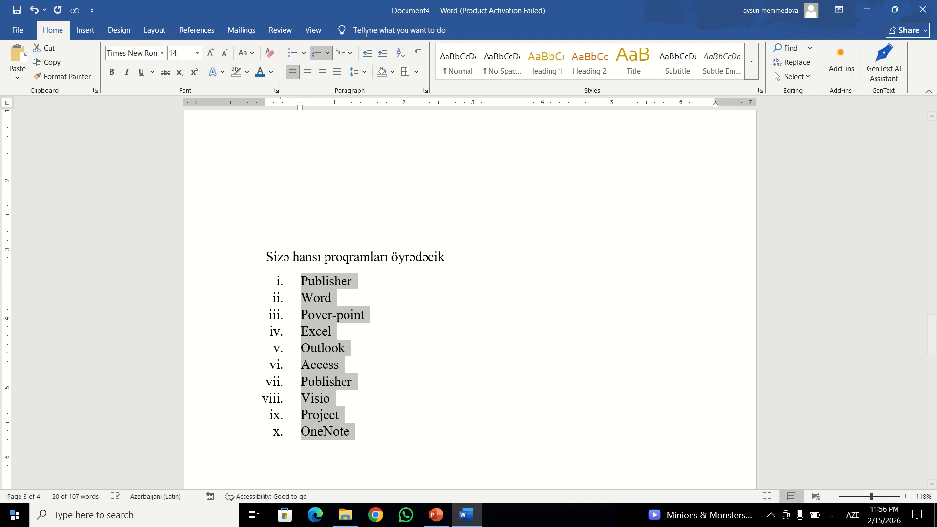
Step: Try the 1), uppercase A. and lowercase a. numbering formats on the page 3 program list
click(328, 53)
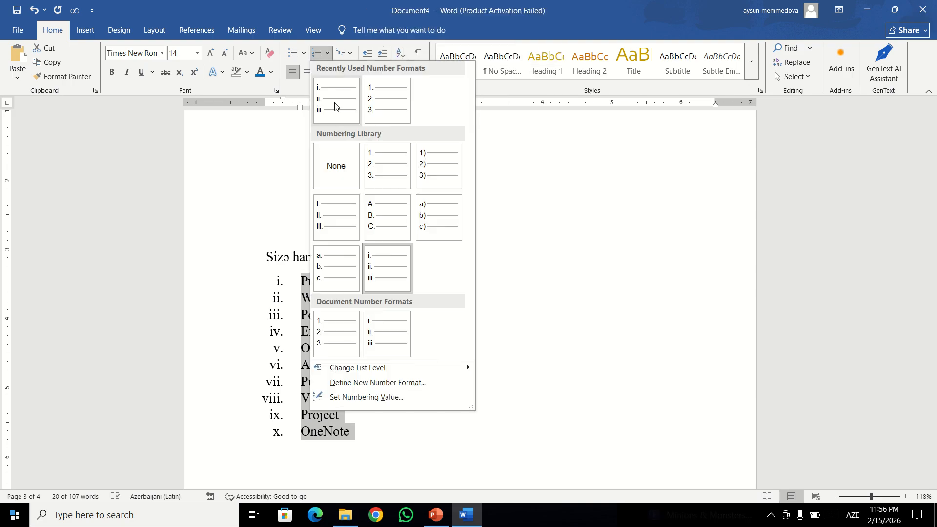
click(439, 166)
click(327, 53)
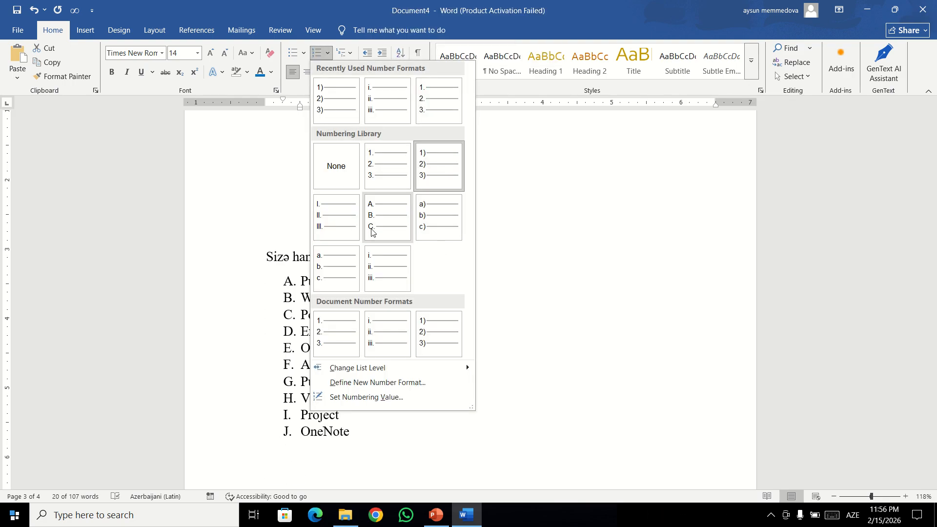
click(372, 221)
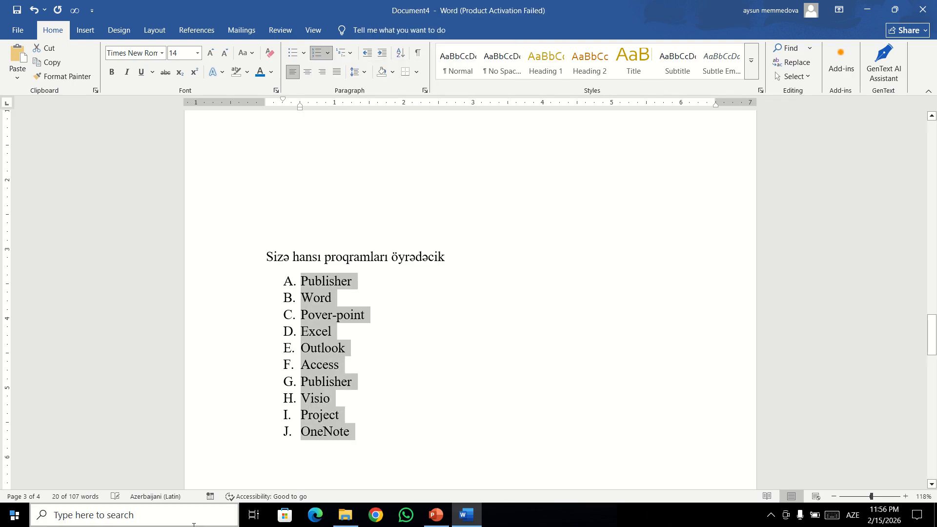
click(327, 53)
click(343, 331)
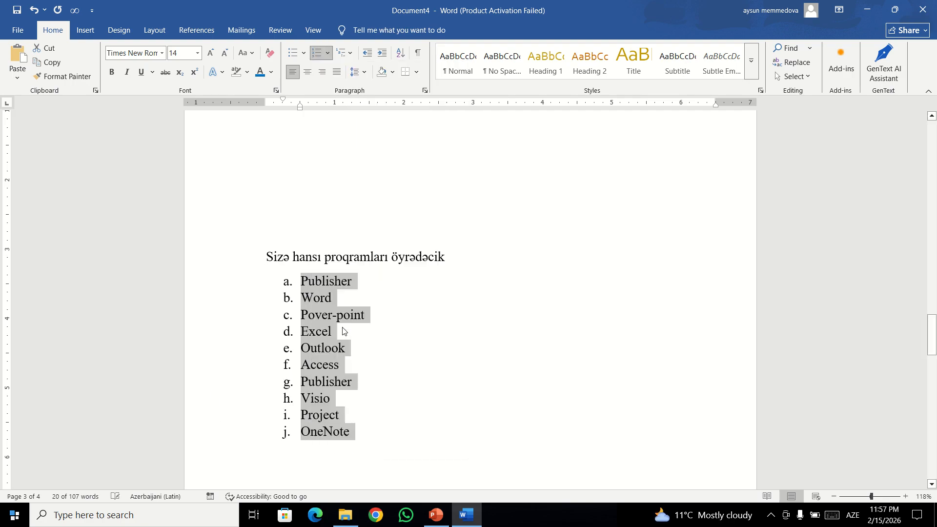
Step: Apply the 1) numbering format to the page 3 program list and remove the number from its OneNote item
click(327, 53)
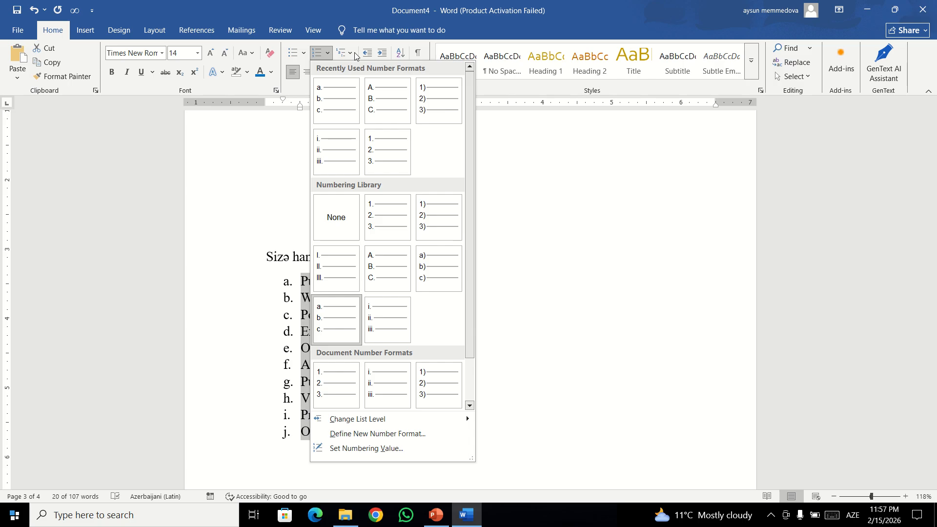
click(423, 83)
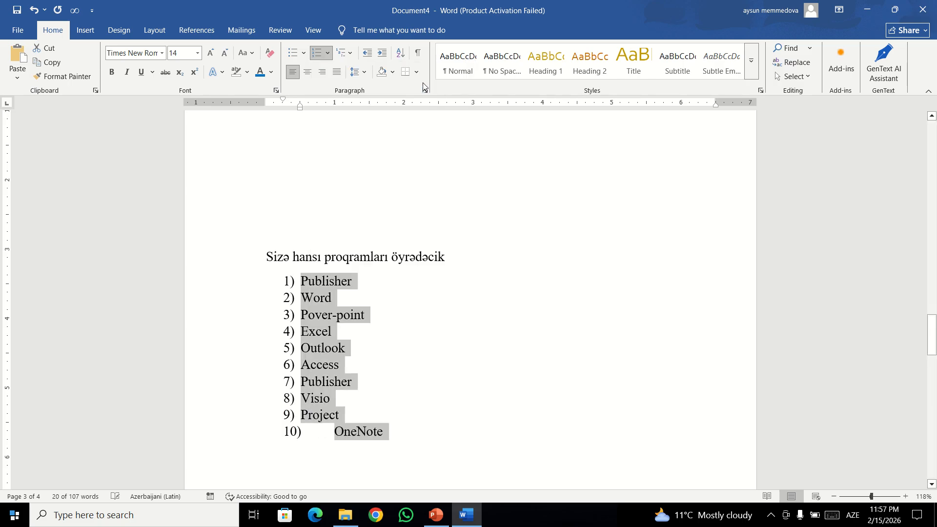
click(369, 277)
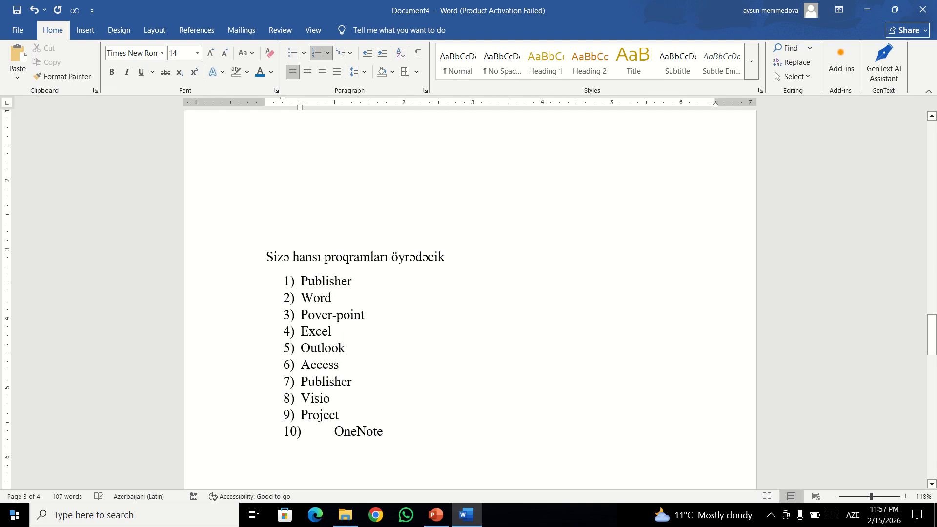
key(BackSpace)
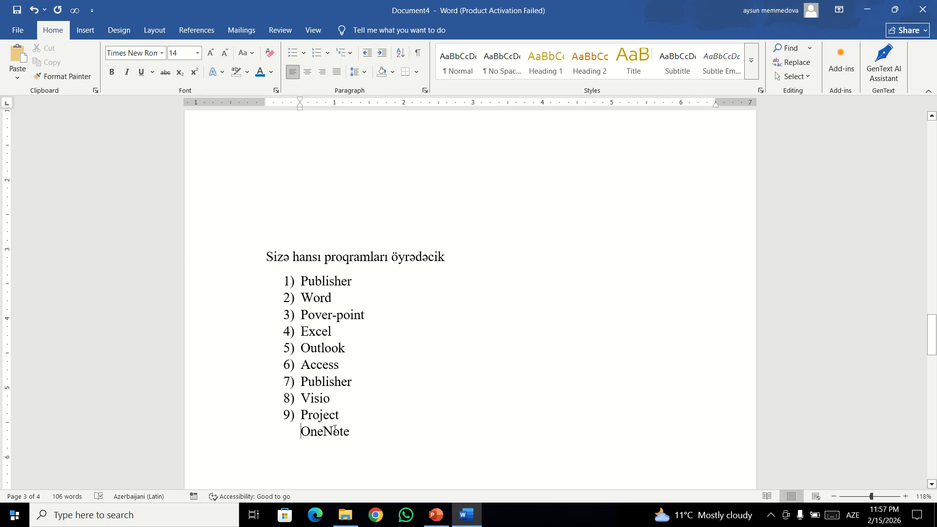
Step: Alternately decrease and increase the indent of the heading and check-mark list on page 2, leaving the check marks aligned with the heading
scroll(298, 278, down, 10)
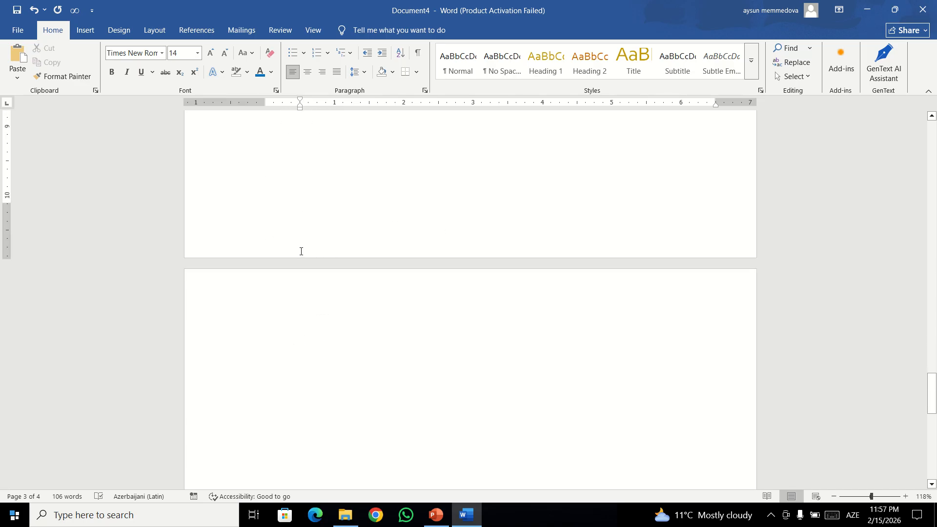
scroll(301, 251, up, 15)
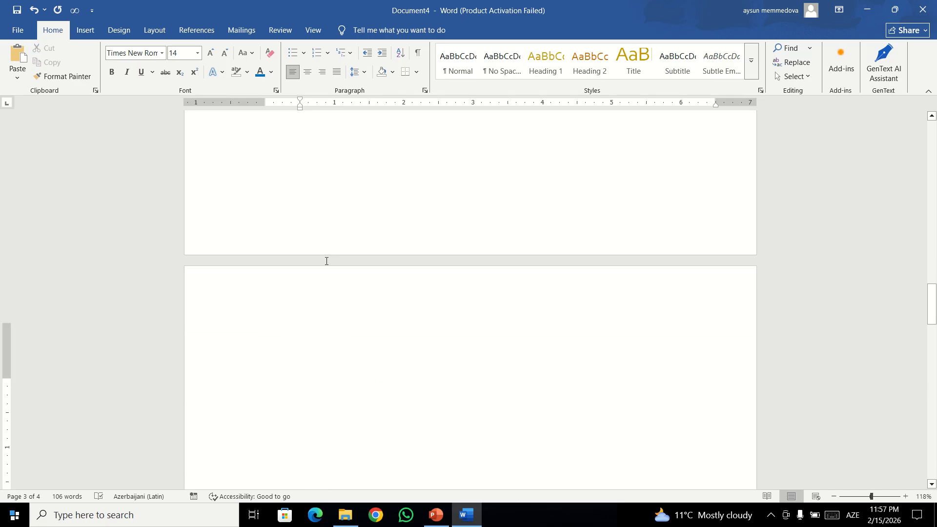
scroll(327, 262, down, 8)
drag(361, 310, 279, 146)
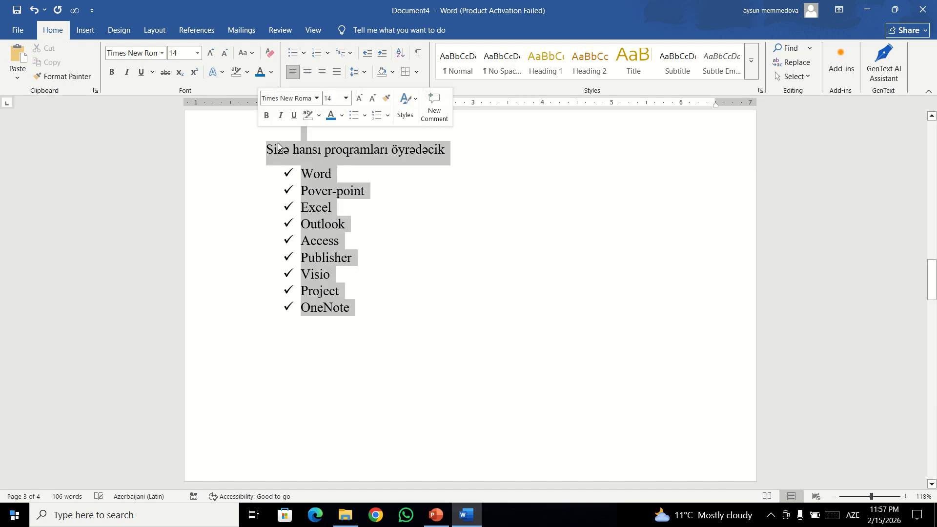
scroll(333, 212, up, 2)
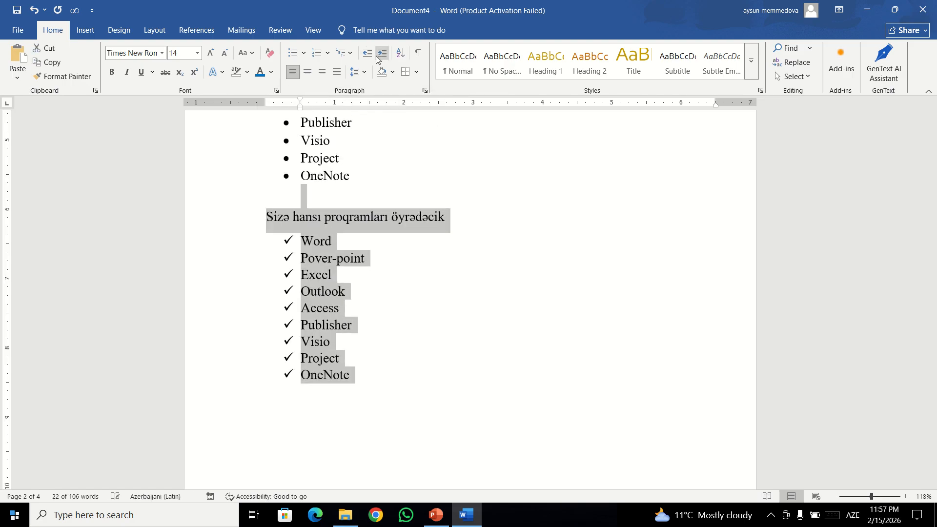
click(368, 53)
click(383, 53)
click(368, 53)
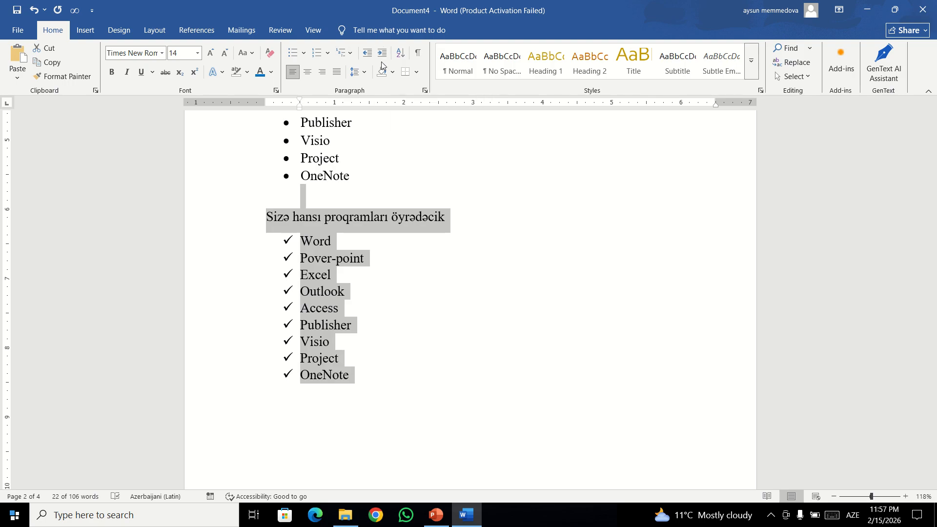
click(369, 58)
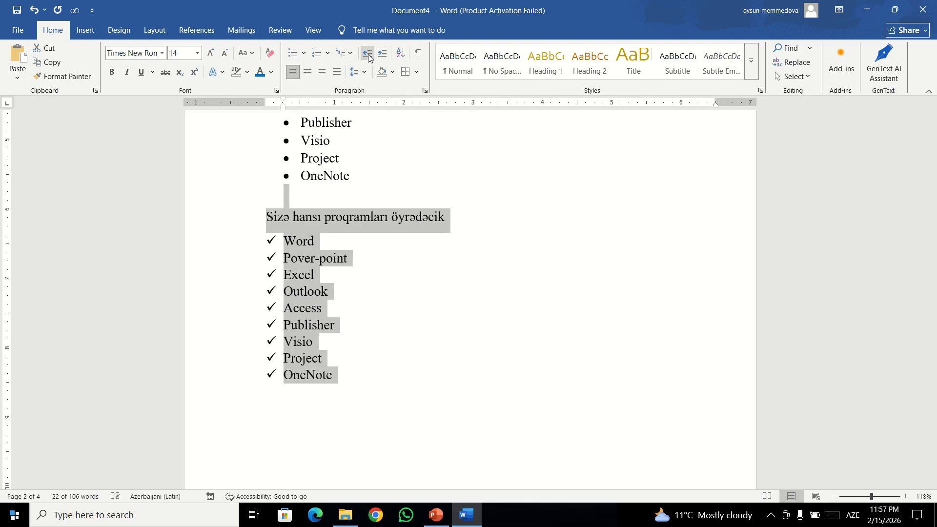
click(383, 54)
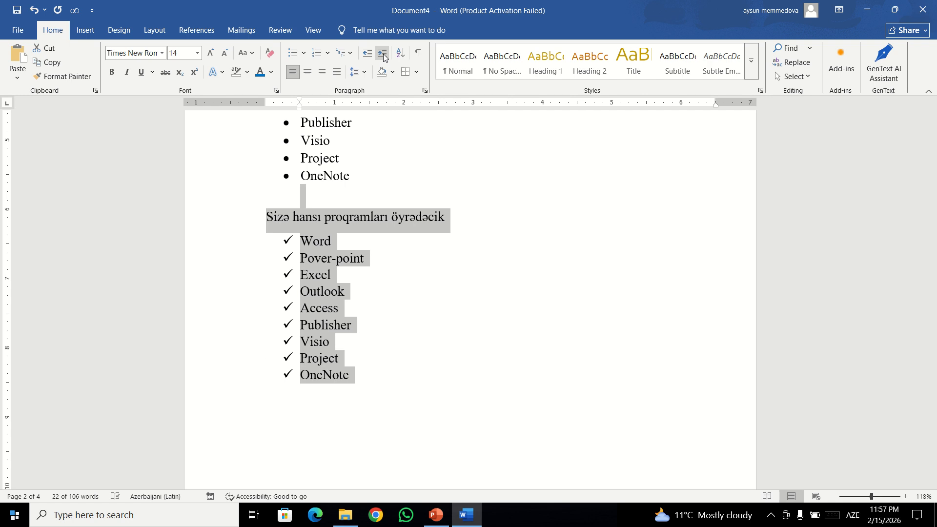
click(369, 54)
Step: Delete the heading "Sizə hansı proqramları öyrədəcik" above the check-mark list on page 2
drag(385, 379, 271, 227)
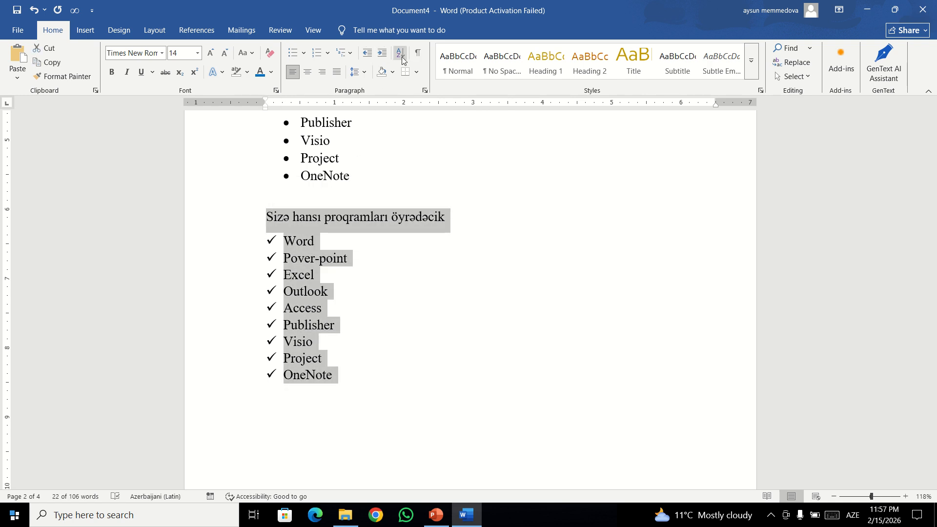
click(331, 307)
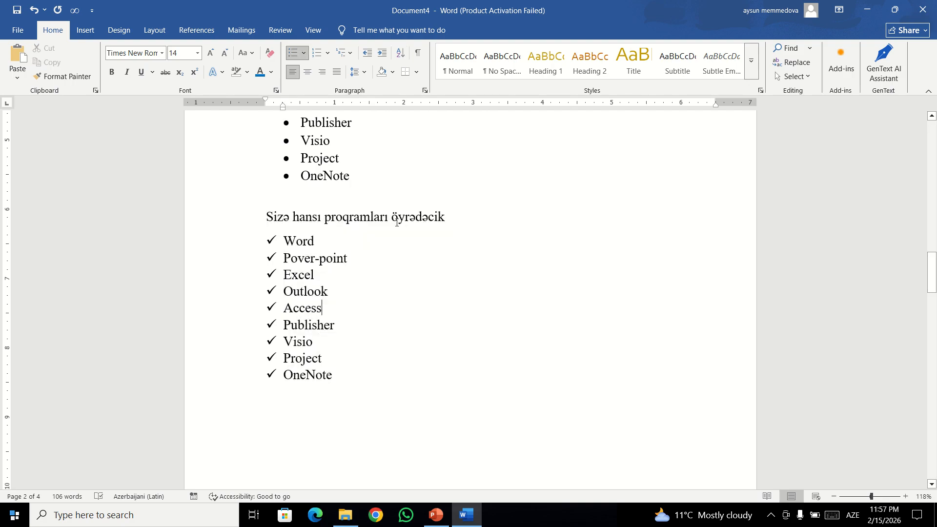
triple_click(361, 215)
key(Delete)
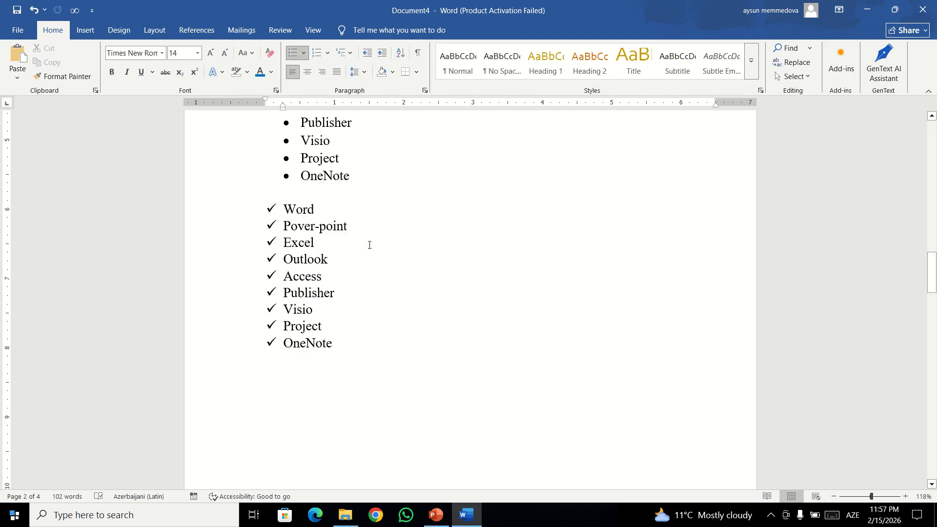
Step: Insert blank lines above the check-mark list to move it down towards the top of page 3
click(311, 198)
key(Return)
key(Return)
key(Return)
key(Return)
key(Return)
key(Return)
key(Return)
key(Return)
key(Return)
key(Return)
key(Return)
key(Return)
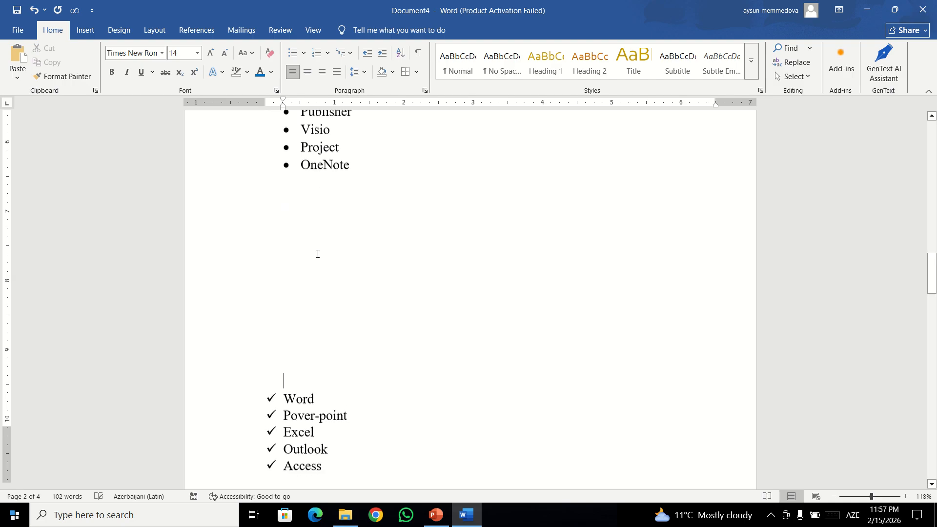
scroll(344, 404, down, 2)
key(Return)
key(Return)
key(Return)
key(Return)
key(Return)
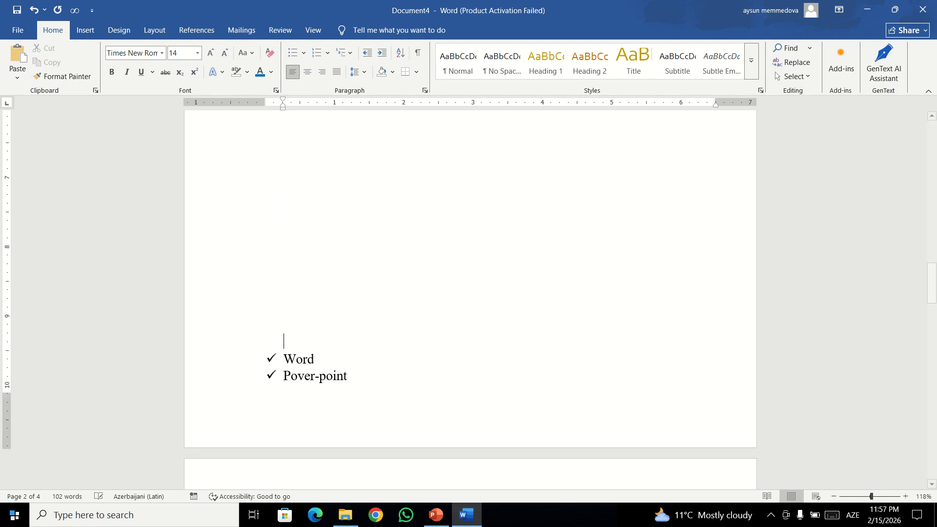
Step: Sort the check-mark program list by paragraphs as text in ascending order
scroll(334, 289, down, 1)
scroll(334, 289, down, 4)
drag(377, 349, 264, 203)
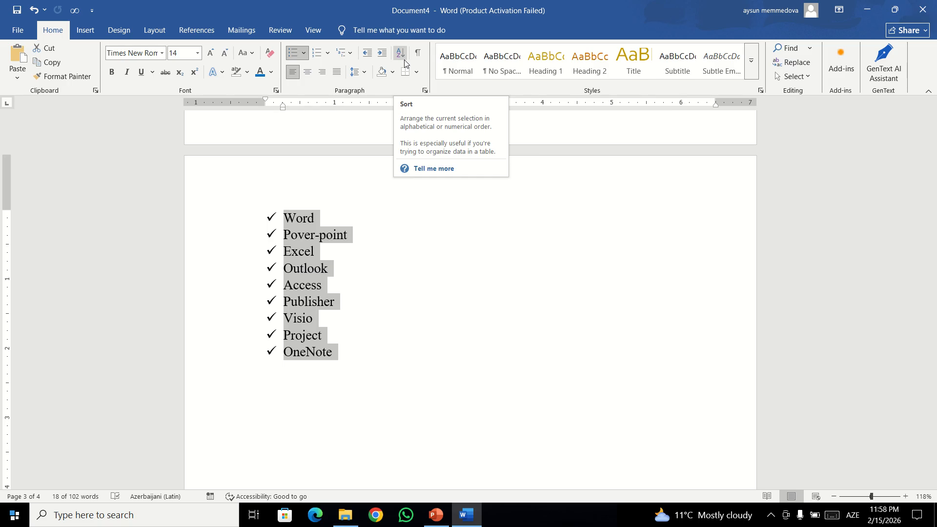
click(404, 62)
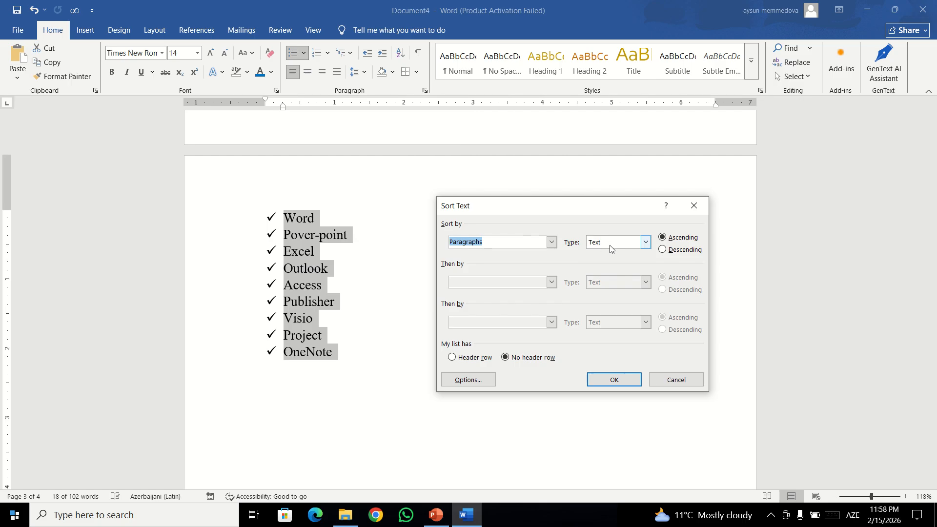
click(663, 250)
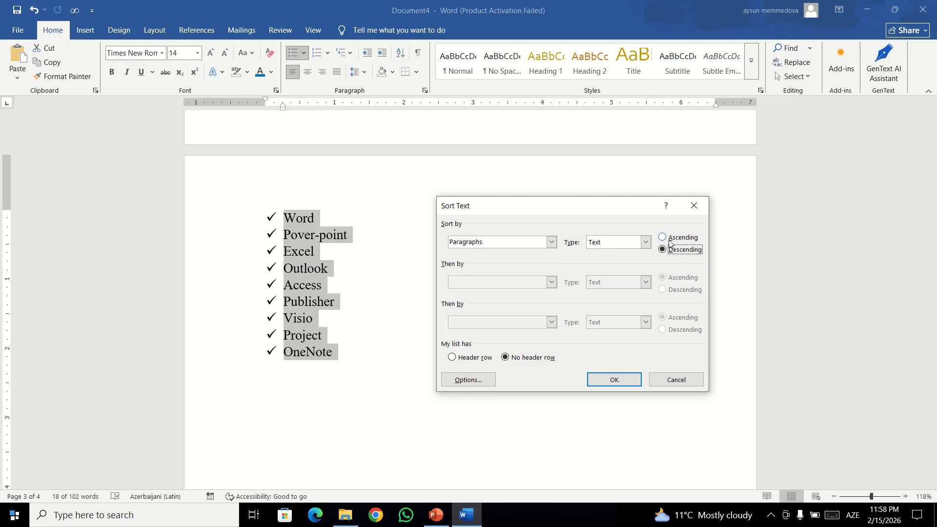
click(664, 239)
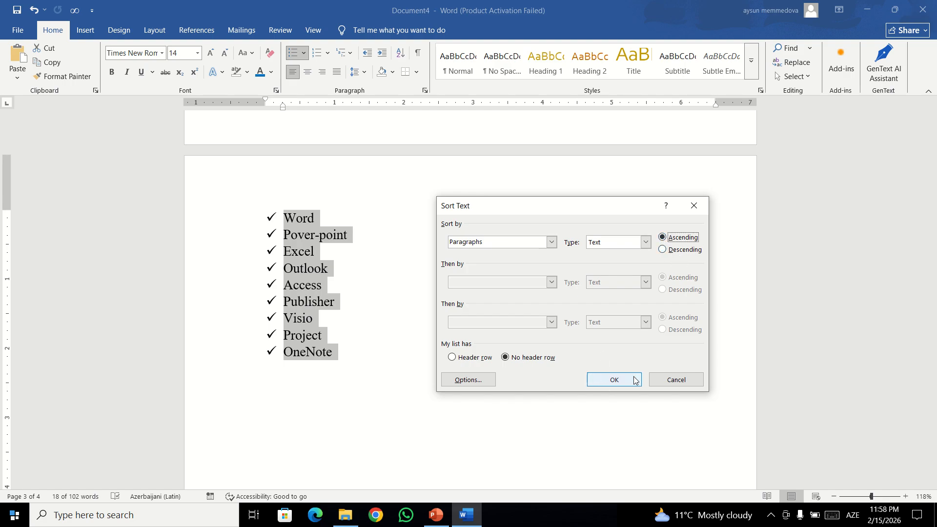
click(619, 382)
Step: Undo and redo the ascending sort of the check-mark list
click(320, 219)
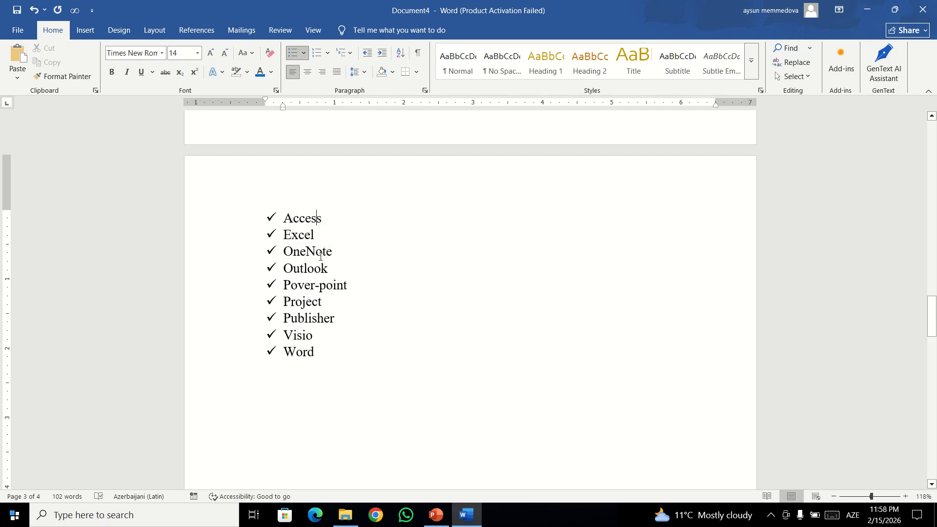
key(ctrl+z)
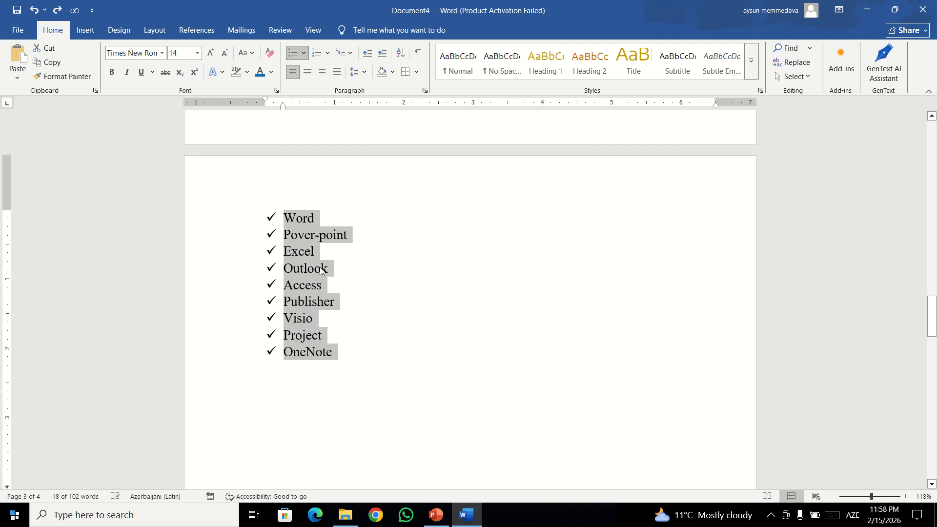
key(ctrl+y)
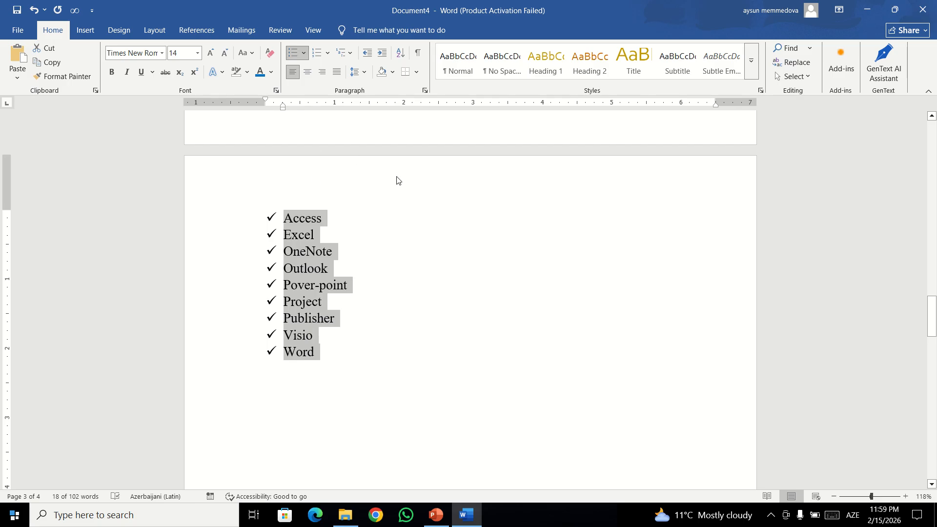
Step: Show the formatting marks, examine the paragraph marks in and below the check-mark list, and hide them again
click(418, 58)
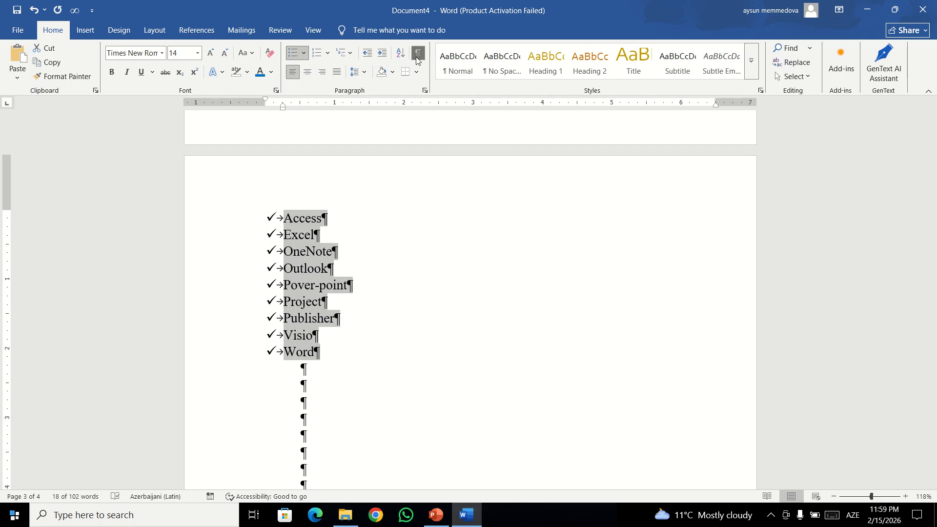
click(285, 220)
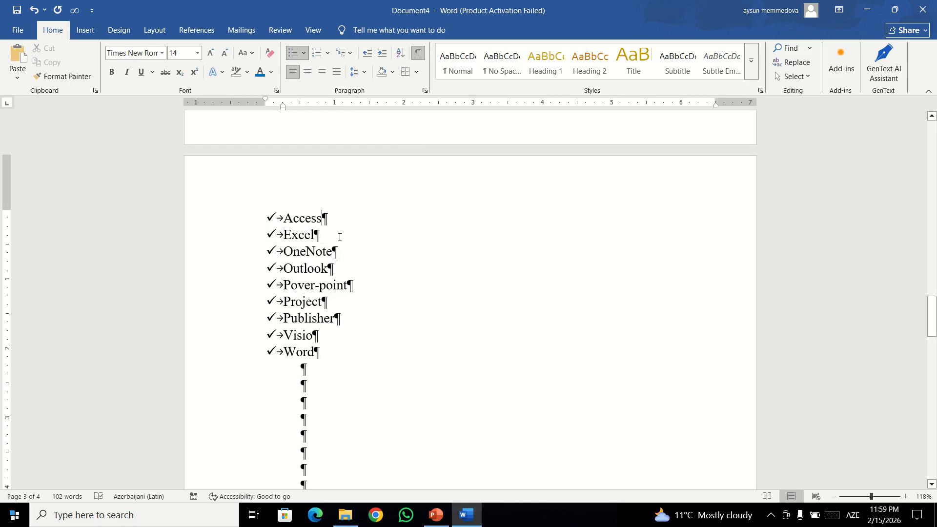
click(324, 383)
click(280, 353)
click(317, 386)
click(418, 52)
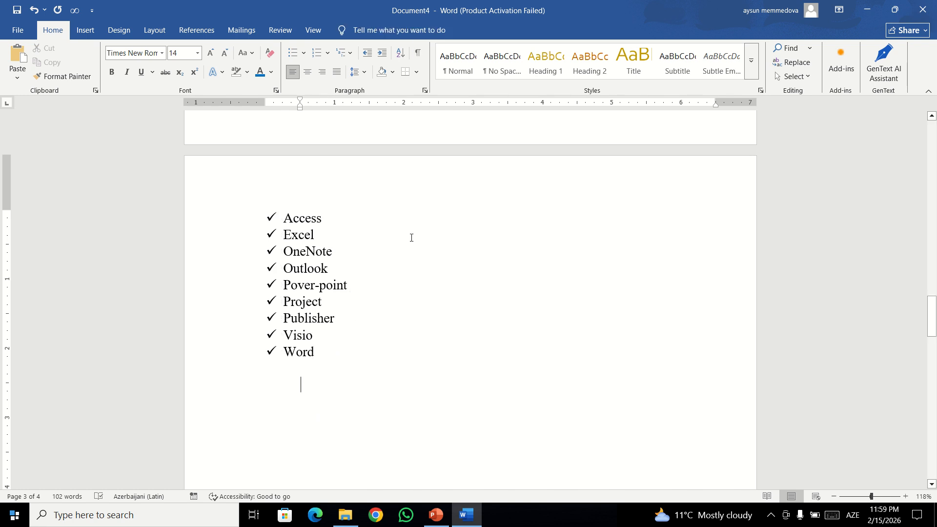
Step: Replace the check marks of the program list on page 3 with hollow-circle bullets
drag(332, 353, 268, 204)
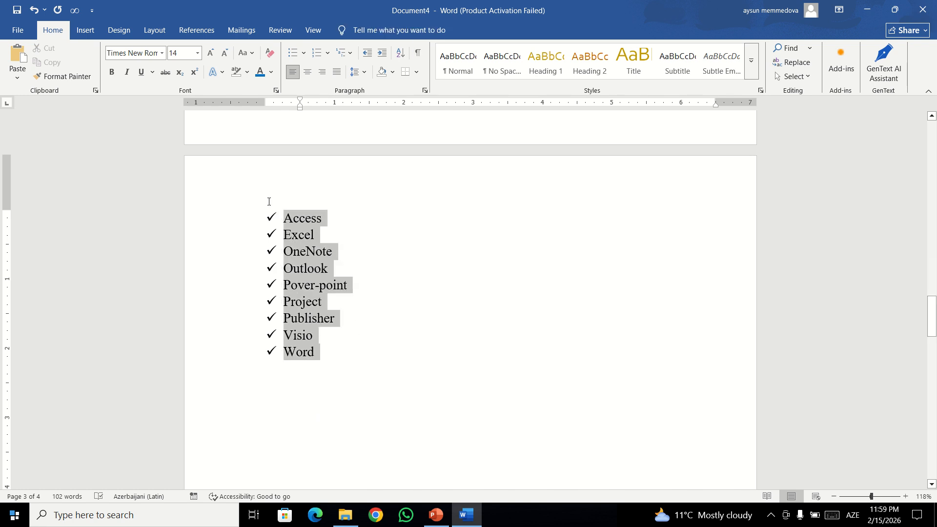
click(293, 52)
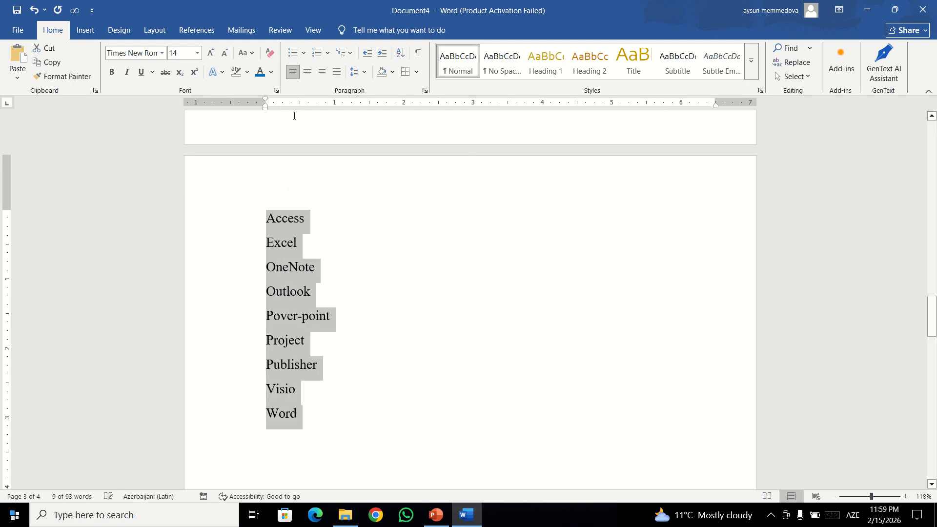
click(303, 52)
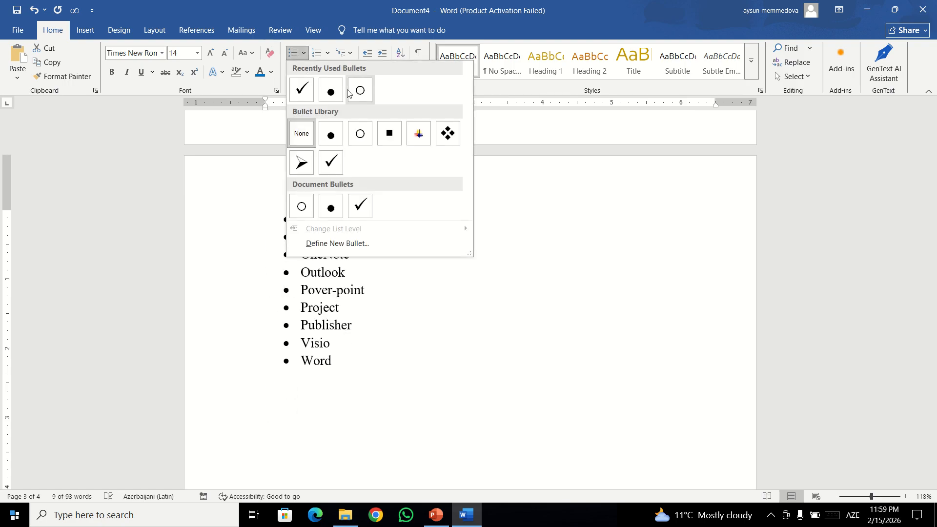
click(360, 132)
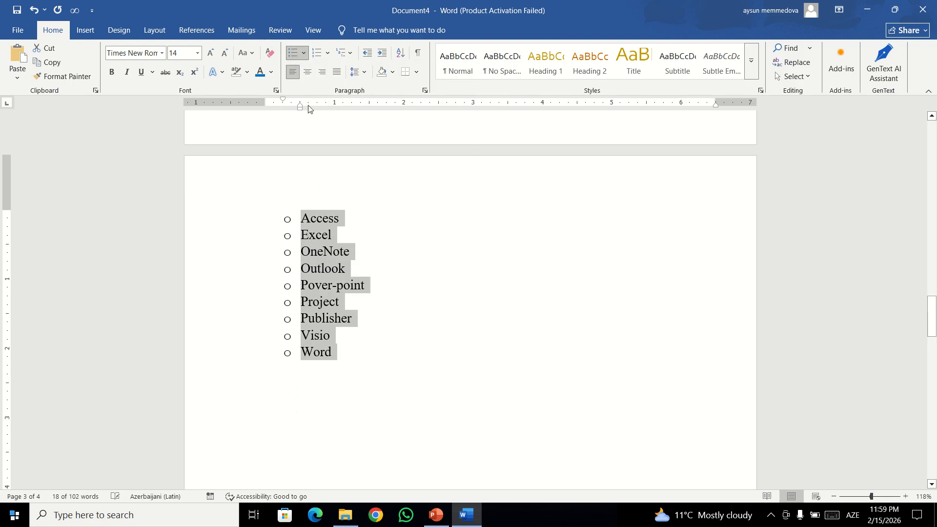
Step: Justify the hollow-circle program list and switch it back to left alignment
click(338, 74)
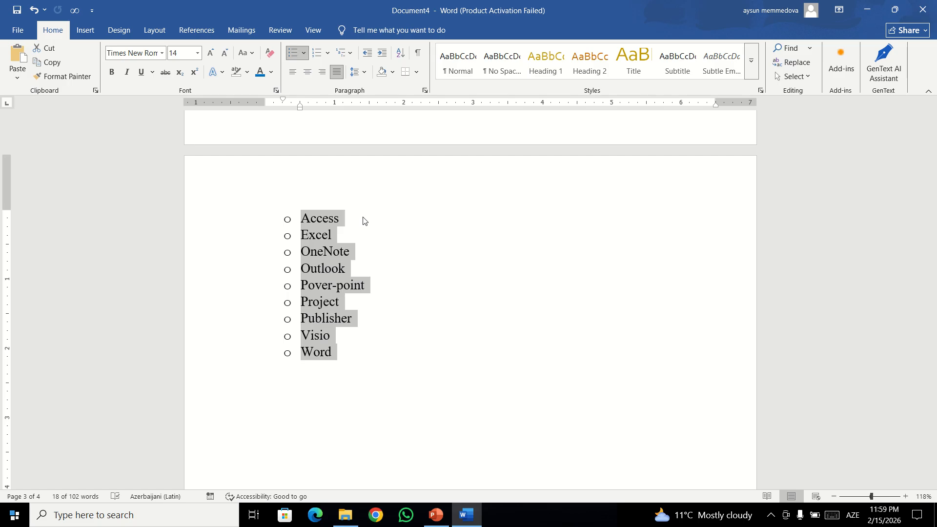
click(352, 220)
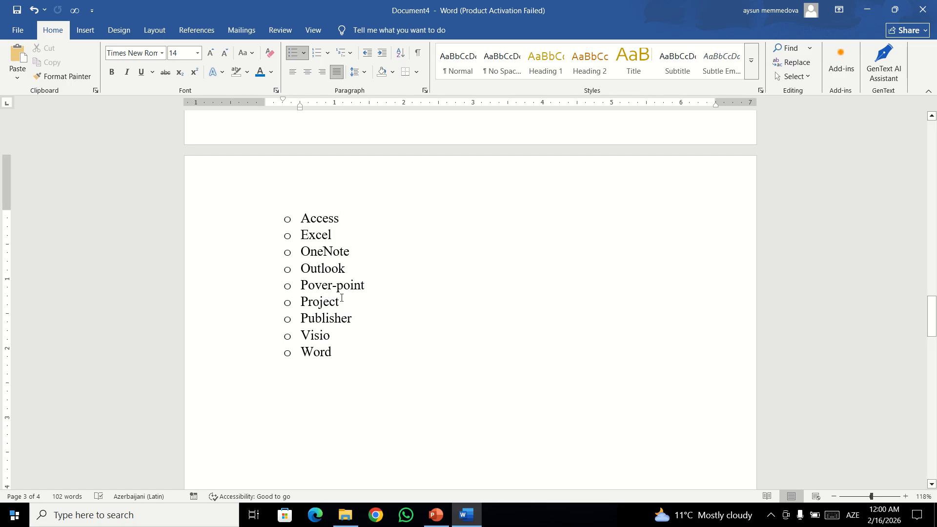
click(342, 74)
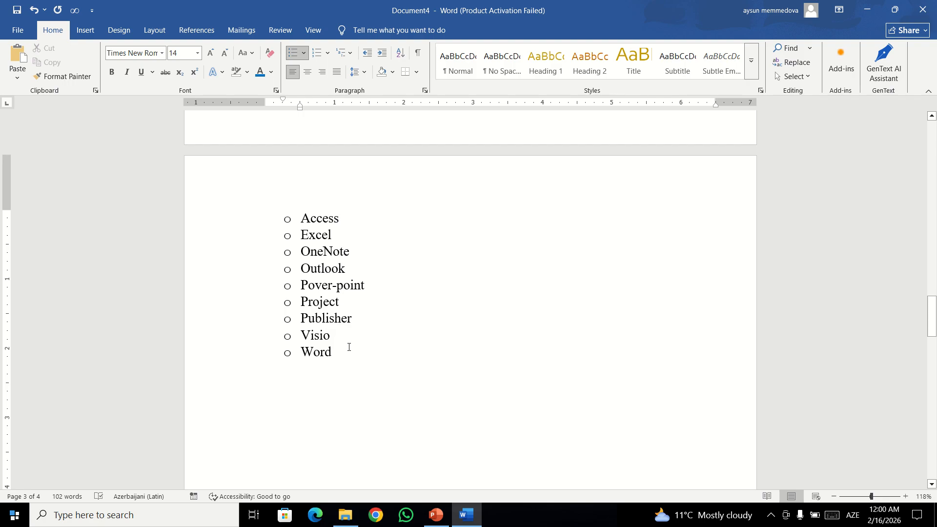
Step: Try center, right and left alignment in turn on the whole hollow-circle program list
drag(349, 347, 293, 214)
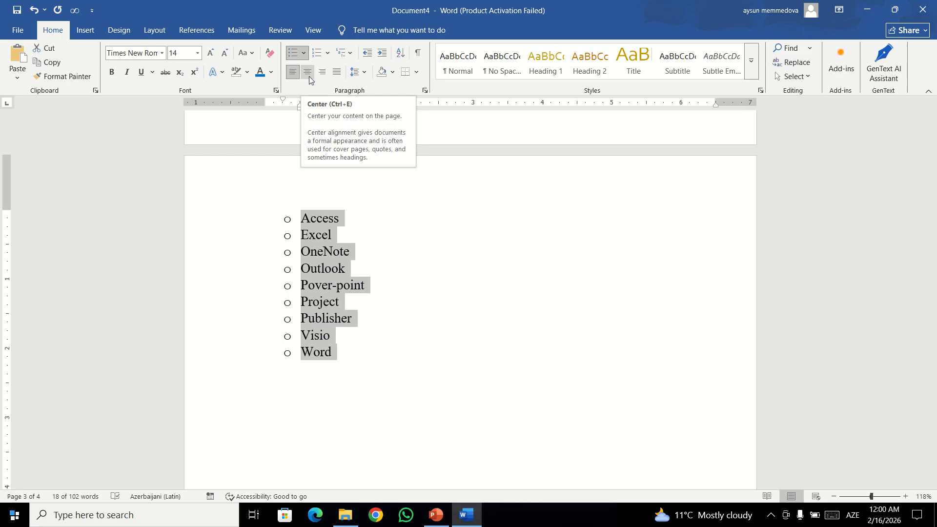
click(309, 76)
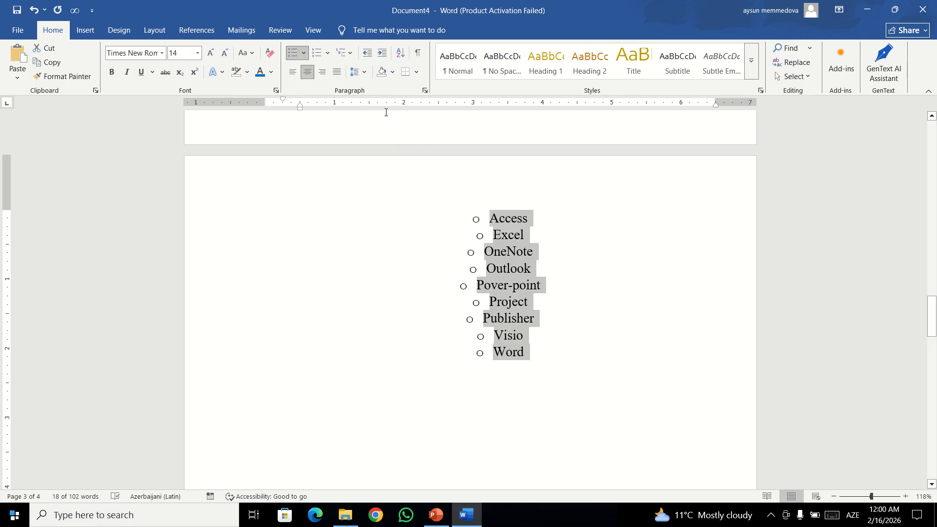
click(322, 78)
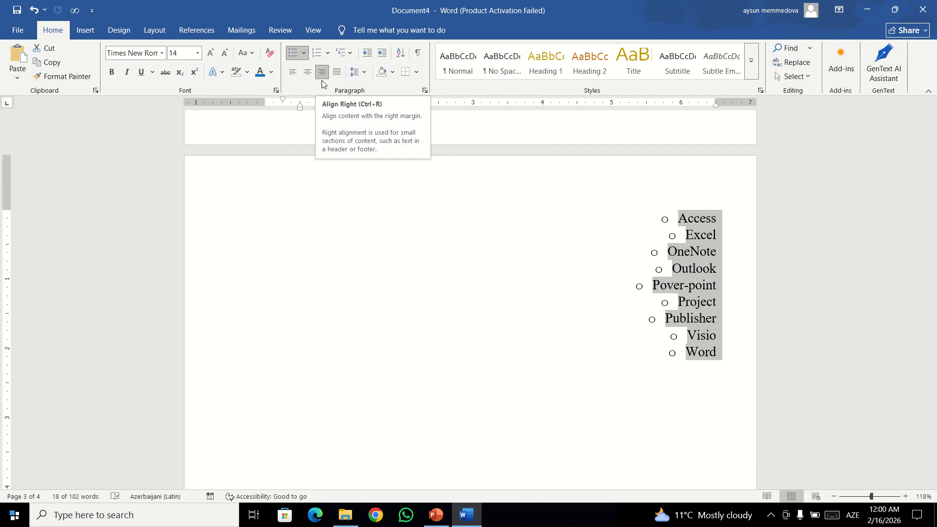
click(307, 72)
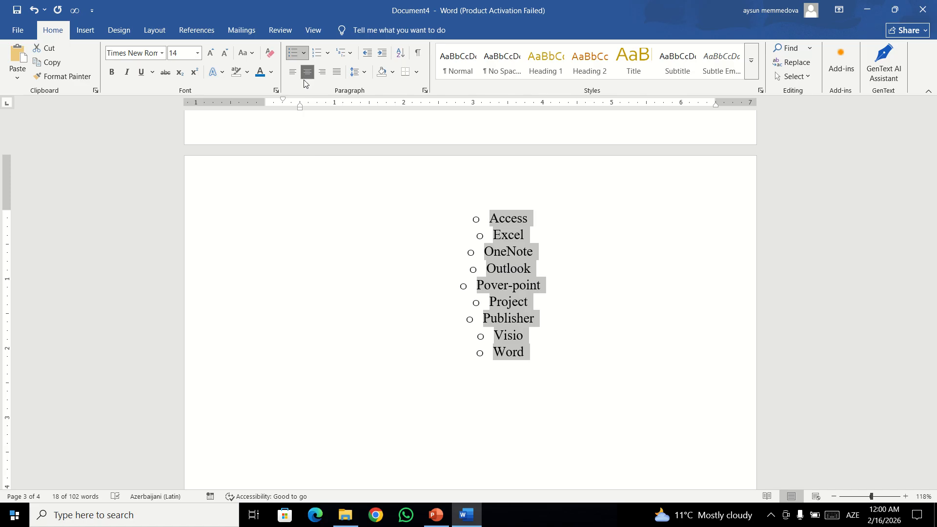
click(300, 71)
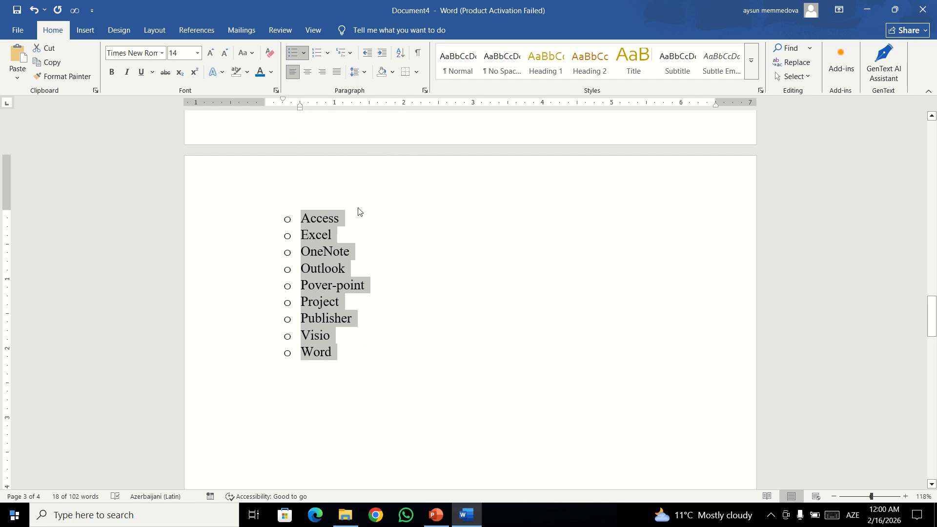
Step: Remove the hollow-circle bullets from the program list, leaving plain paragraphs from Access to Word
click(293, 53)
click(420, 239)
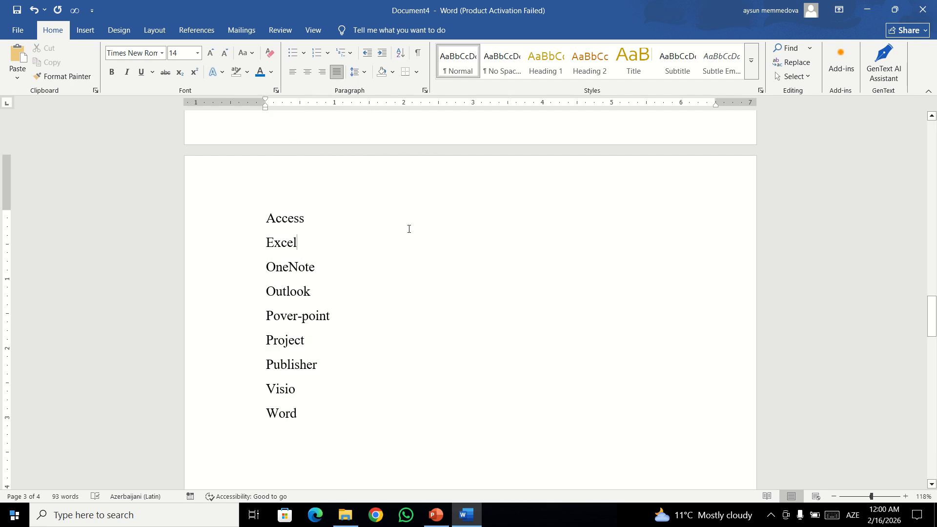
drag(304, 415, 266, 217)
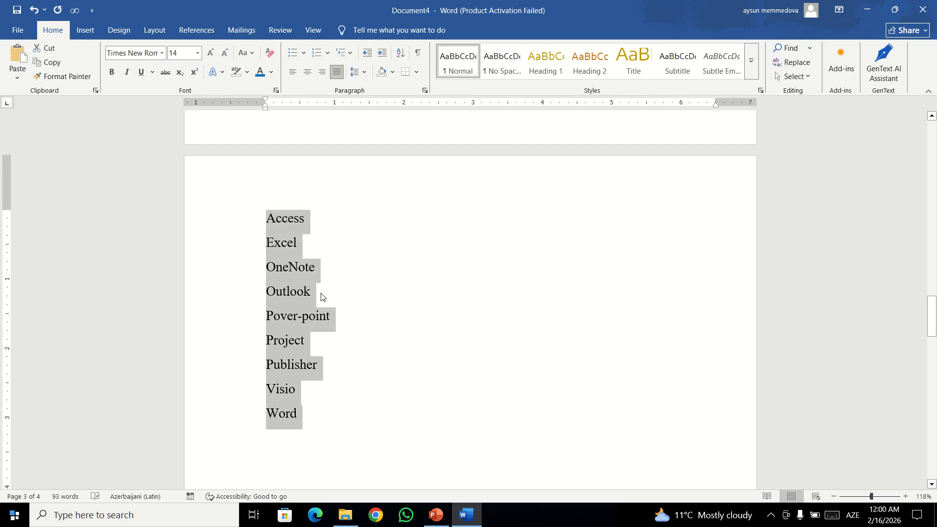
click(275, 227)
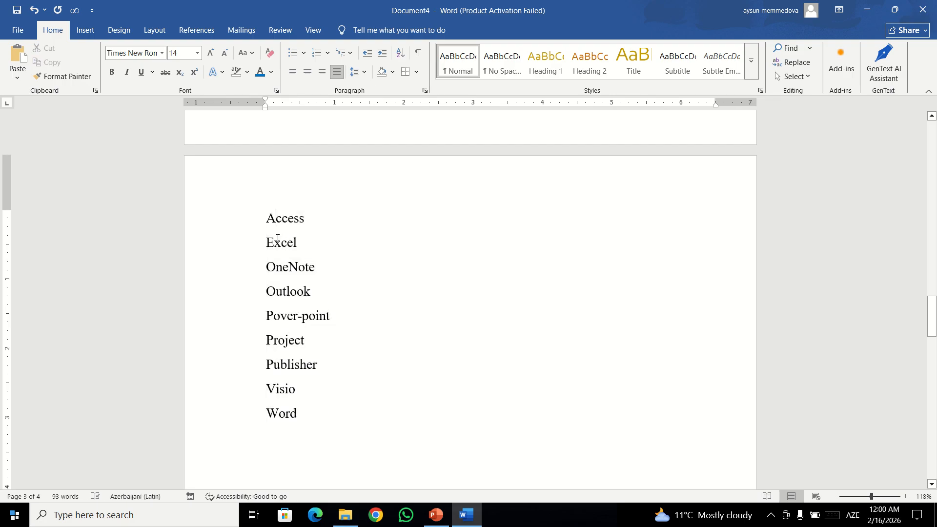
Step: Set the line spacing of all plain program names from Access to Word to 1.15
drag(267, 218, 309, 414)
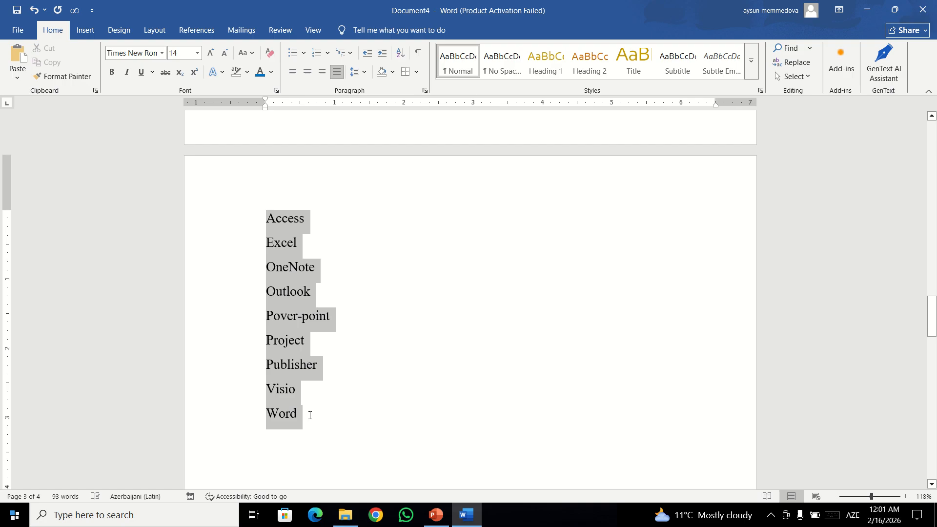
click(362, 73)
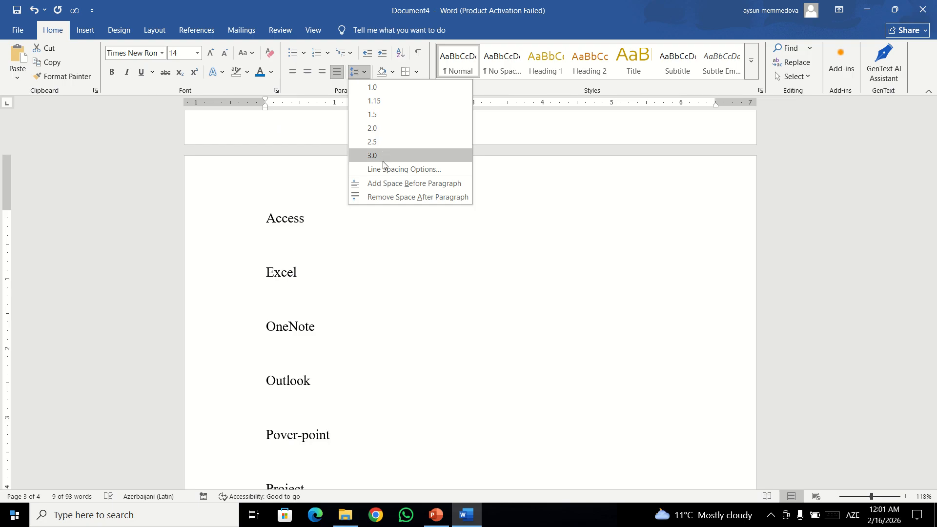
click(383, 101)
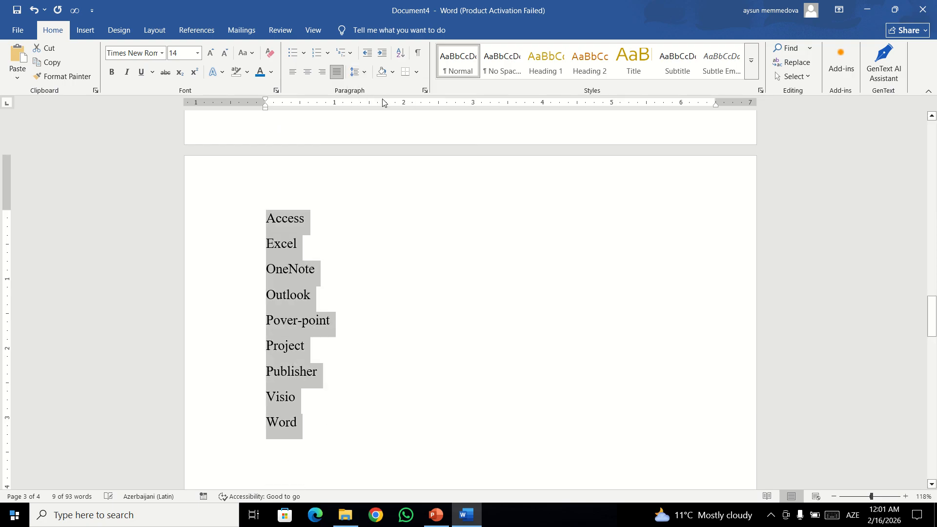
Step: Set the program list's line spacing to 1.0 and remove the space after its paragraphs
click(360, 72)
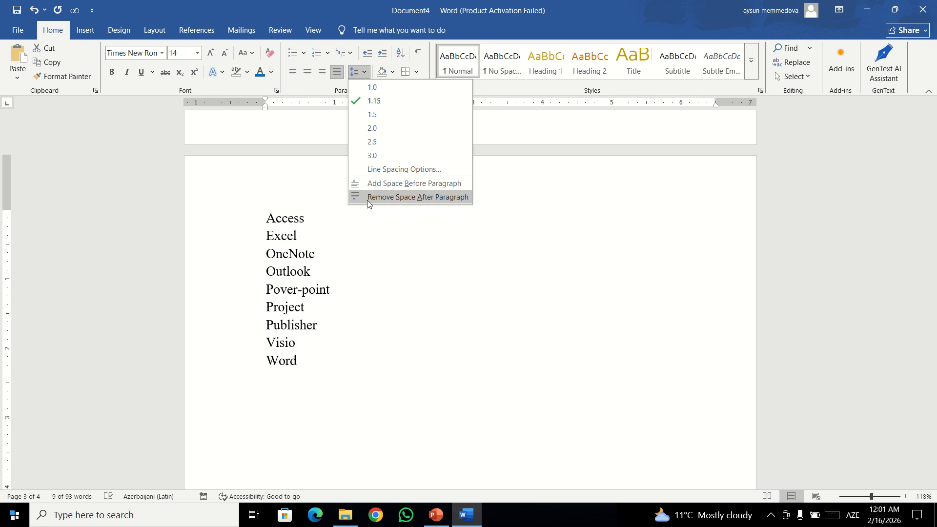
click(356, 88)
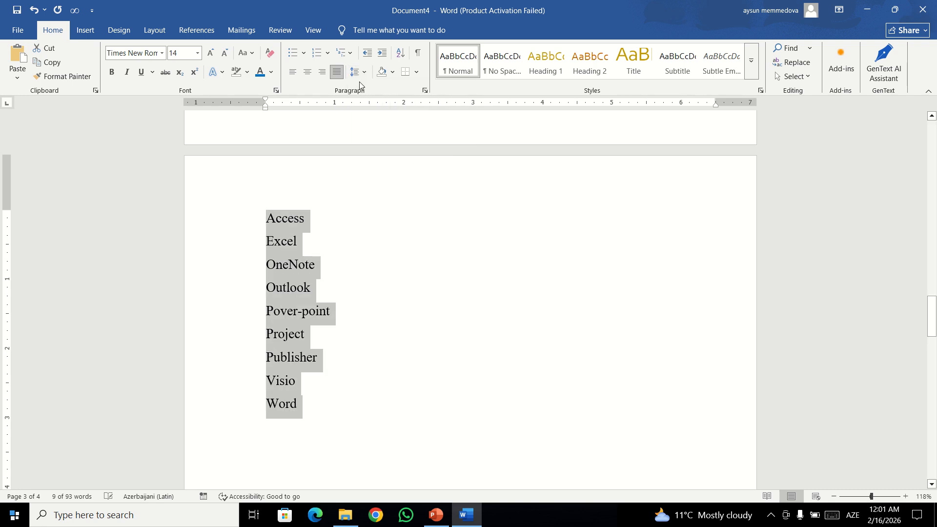
click(359, 198)
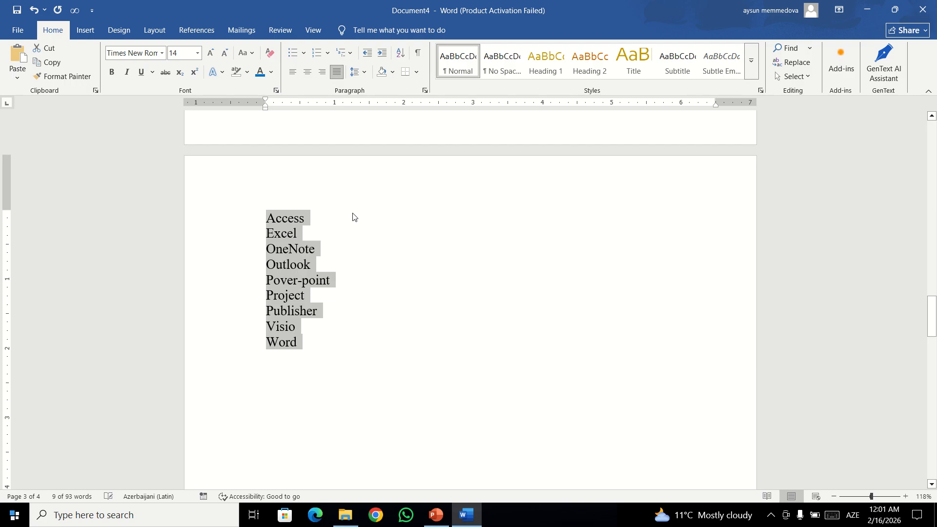
Step: Add space before the paragraphs of the program list and remove it again
click(360, 72)
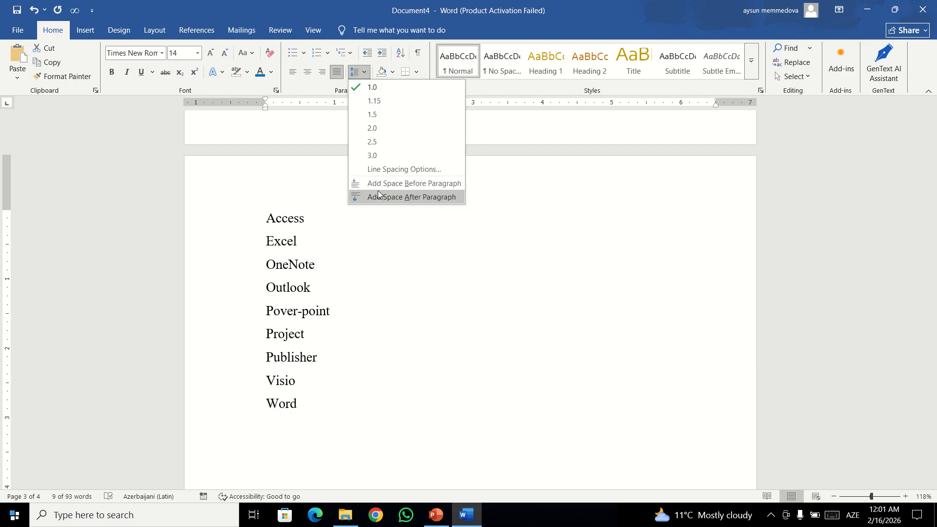
click(376, 185)
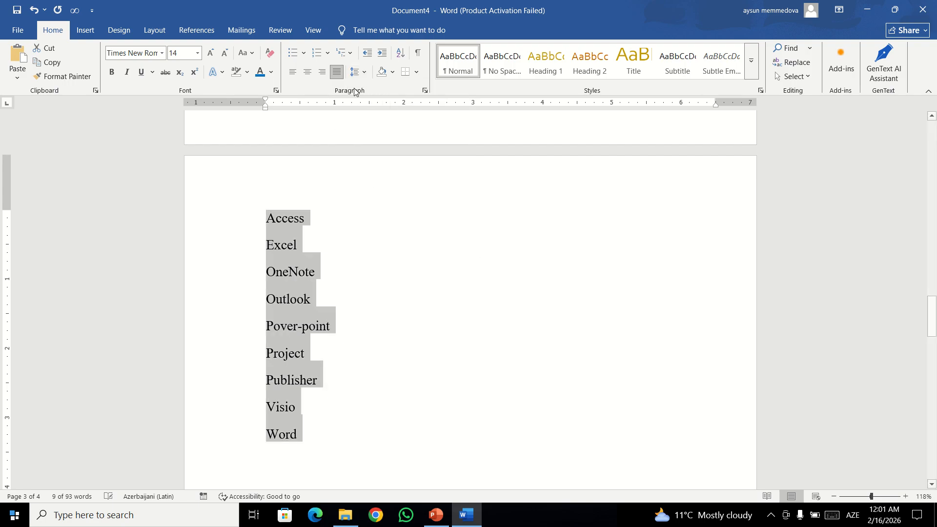
click(366, 73)
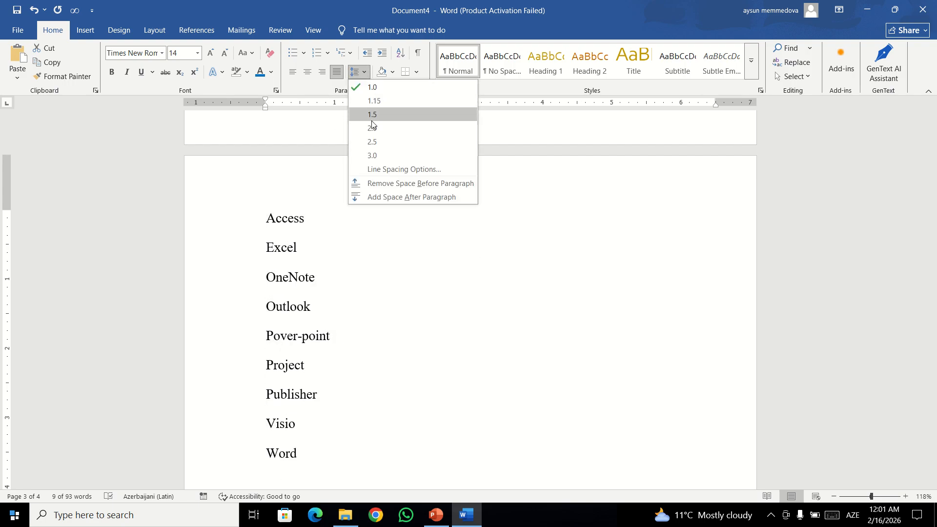
click(374, 184)
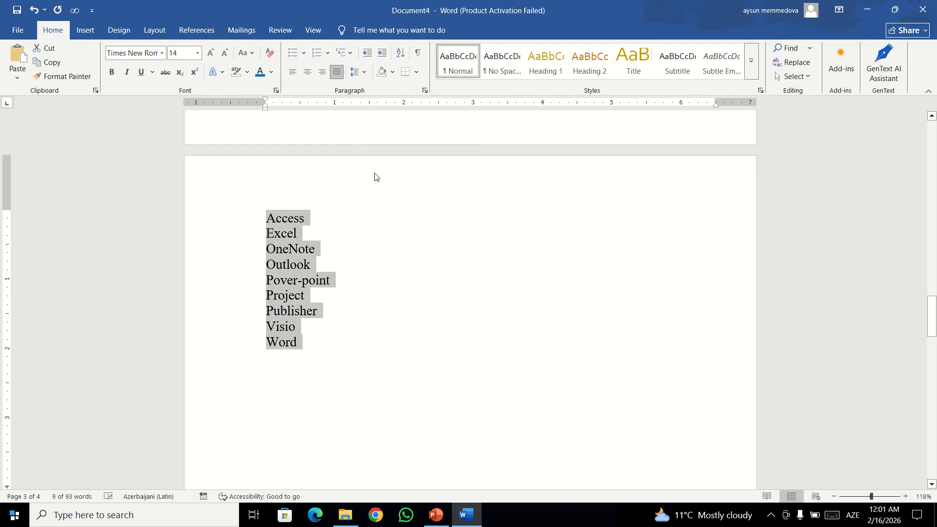
Step: Set the program list's line spacing to 2.0 and add space before its paragraphs
click(367, 74)
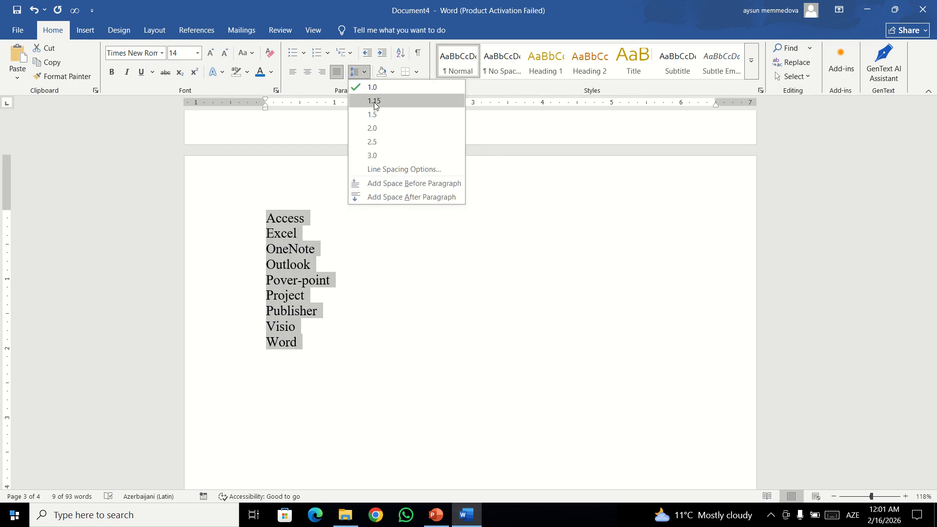
click(379, 133)
click(364, 76)
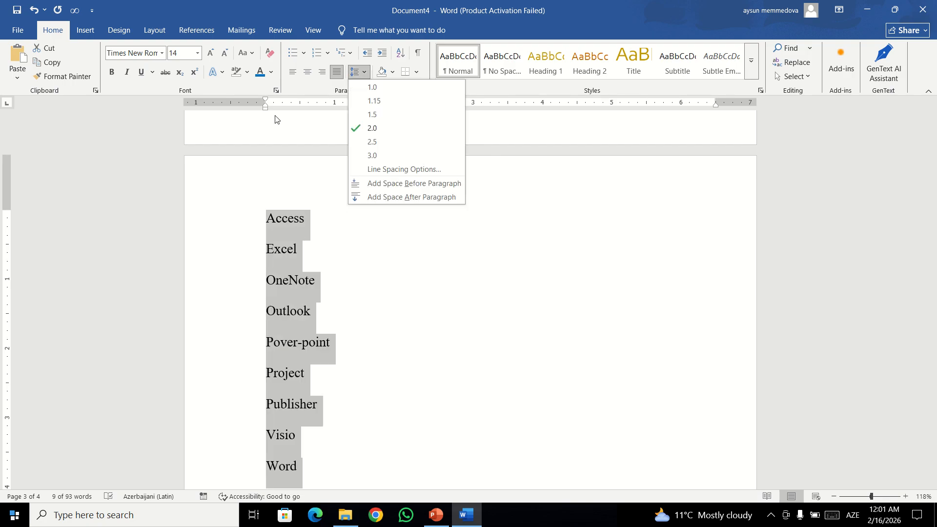
click(361, 185)
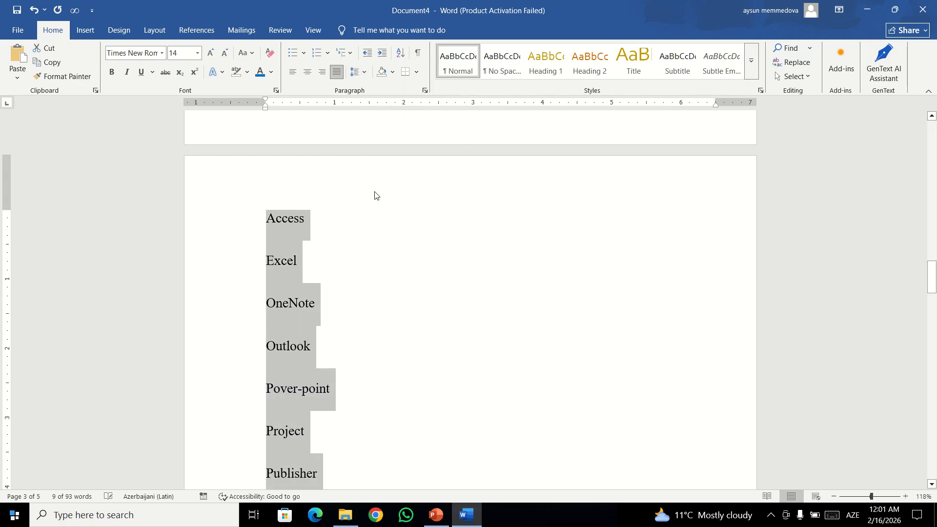
Step: Set the program list's line spacing to 1.5 and remove the space before its paragraphs
scroll(283, 356, down, 1)
click(361, 72)
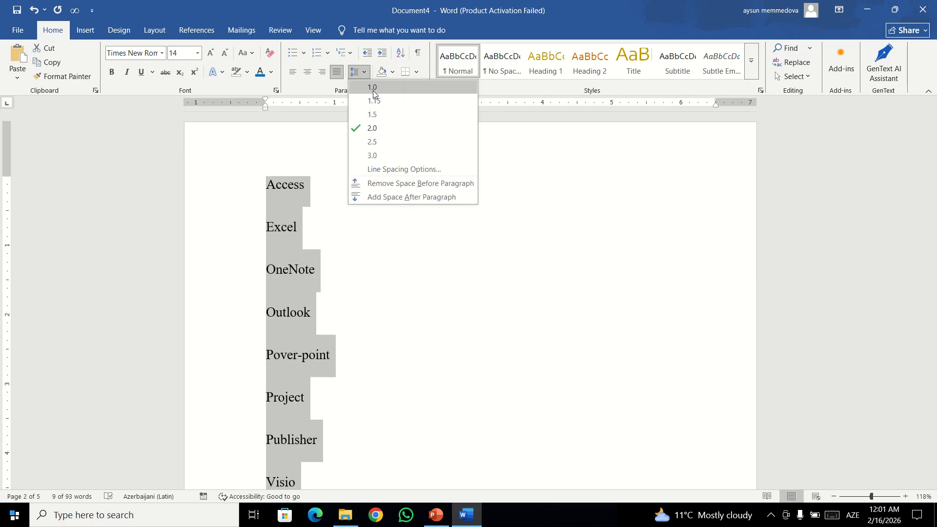
click(376, 114)
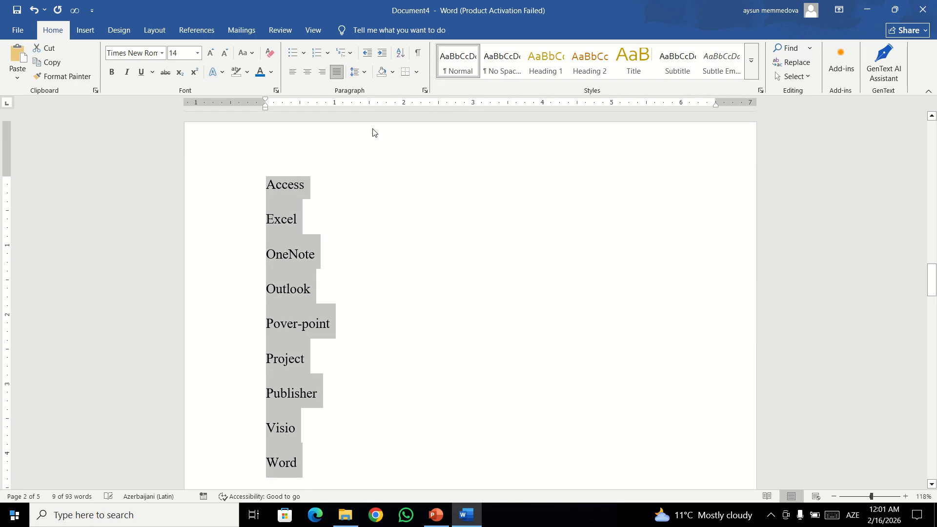
click(365, 74)
click(380, 186)
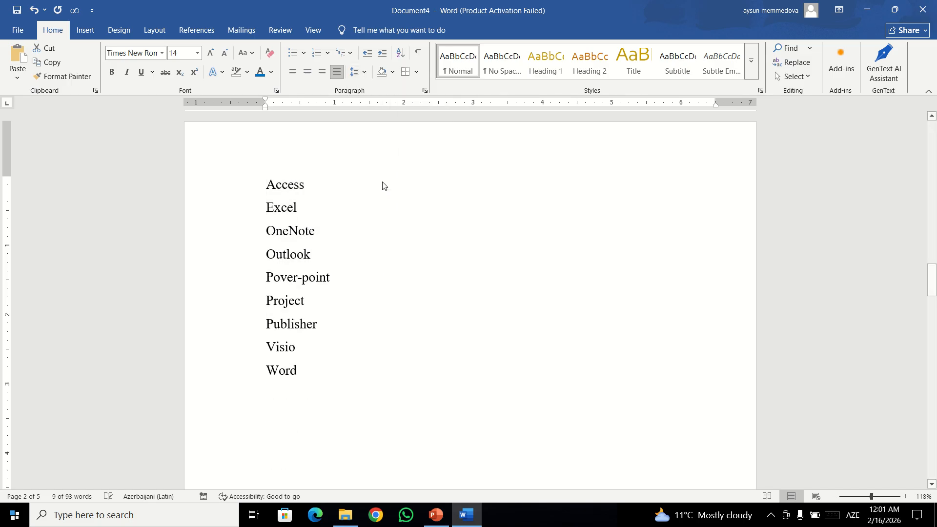
click(356, 276)
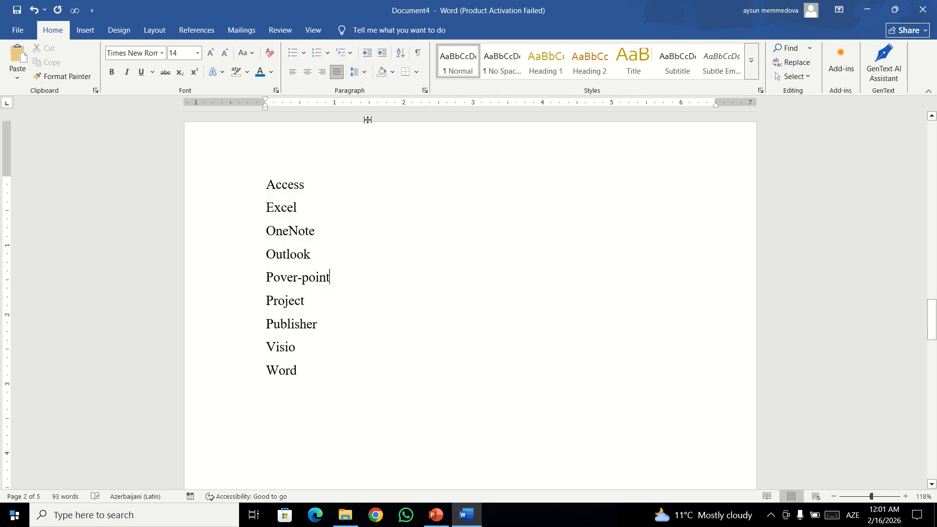
Step: Preview shading colours on the OneNote line and look through the available border options without applying any
click(394, 75)
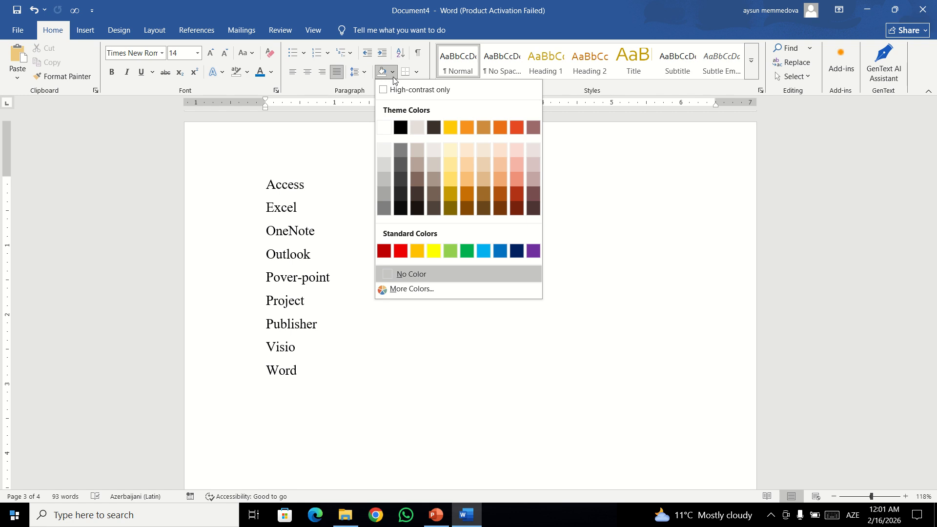
key(Escape)
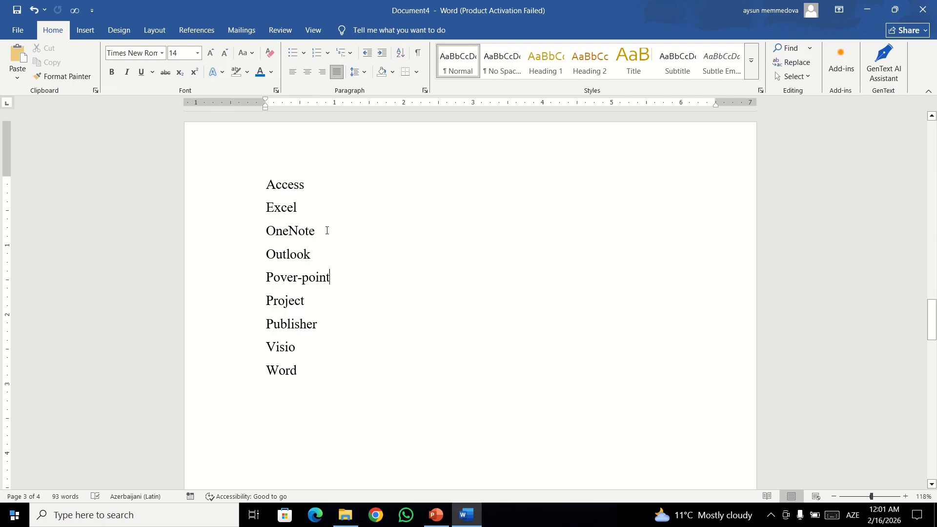
click(392, 73)
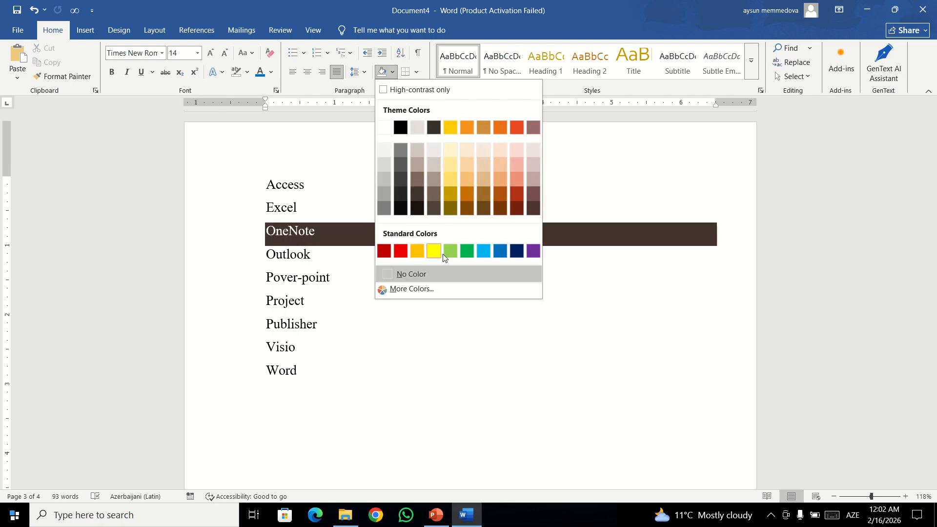
key(Escape)
click(416, 73)
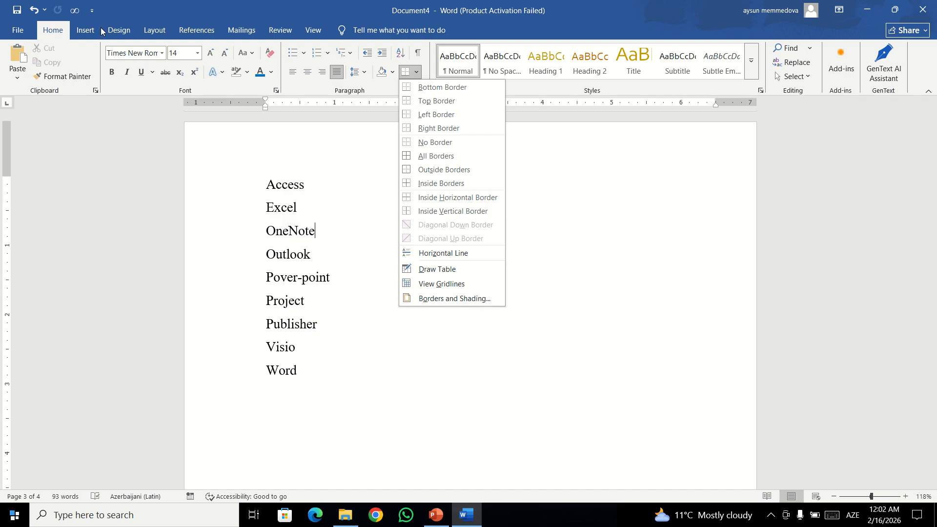
click(352, 146)
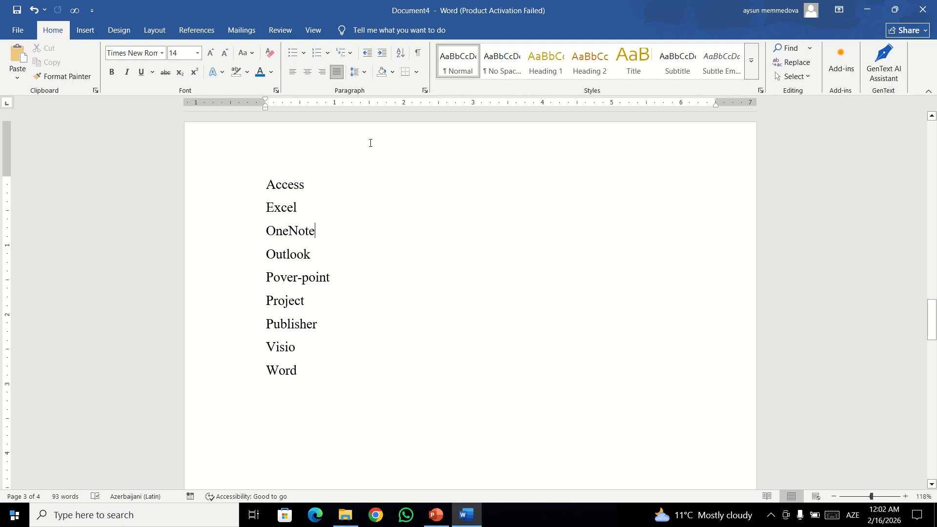
Step: Look through the style gallery and preview styles such as Subtle Reference on the Access line
scroll(336, 341, down, 3)
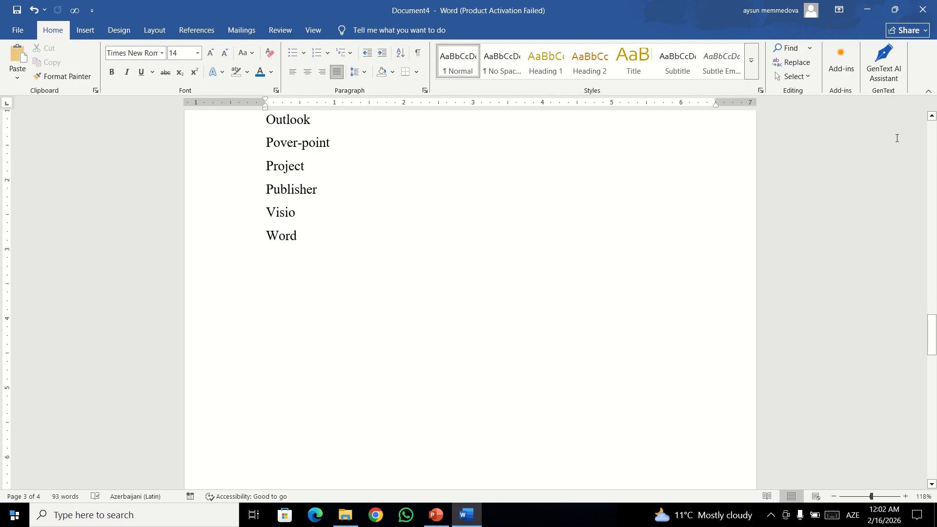
click(752, 61)
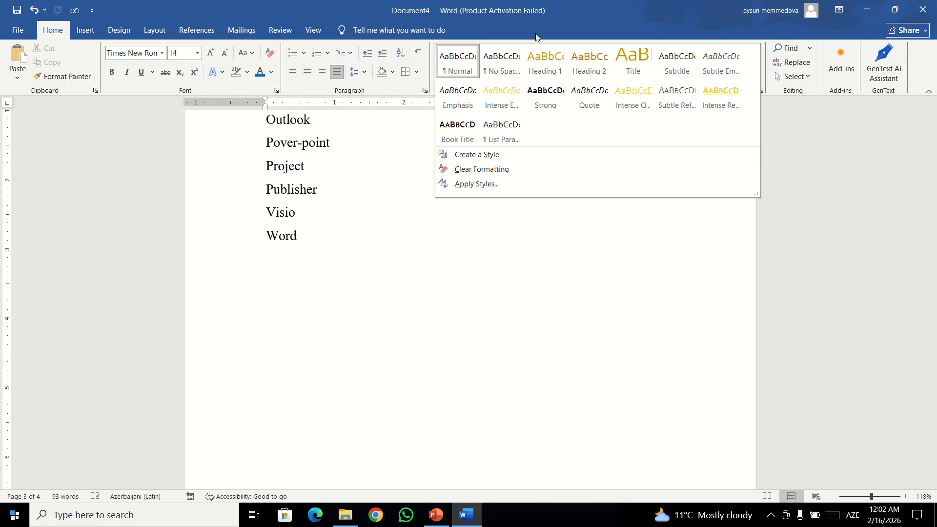
scroll(321, 293, up, 2)
click(323, 292)
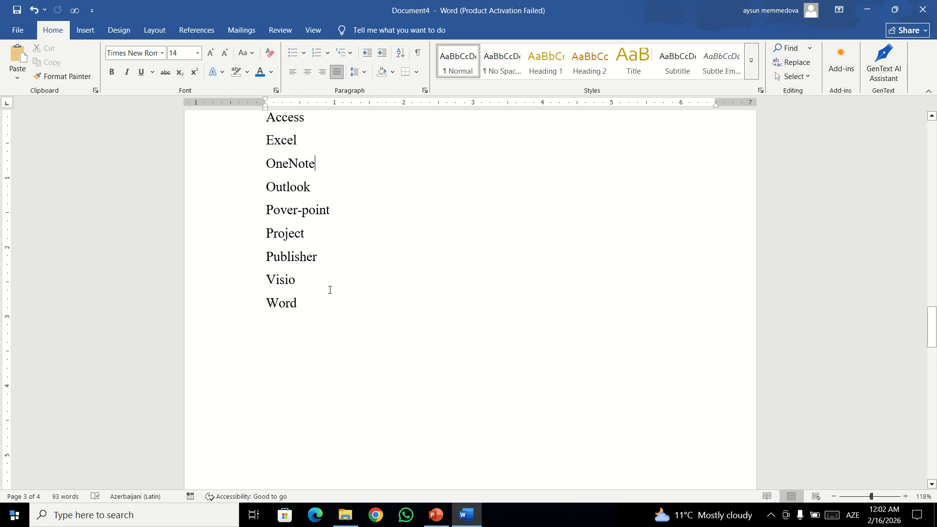
drag(326, 303, 260, 161)
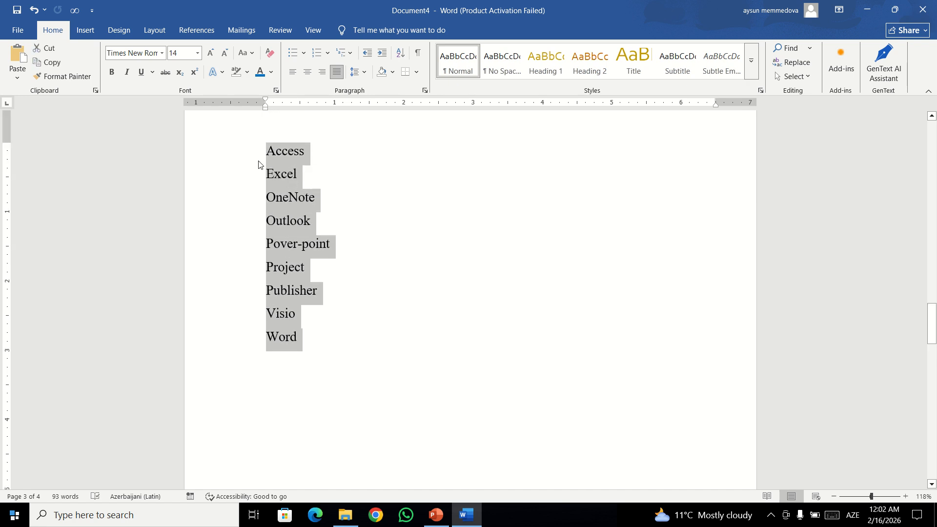
click(260, 152)
click(752, 60)
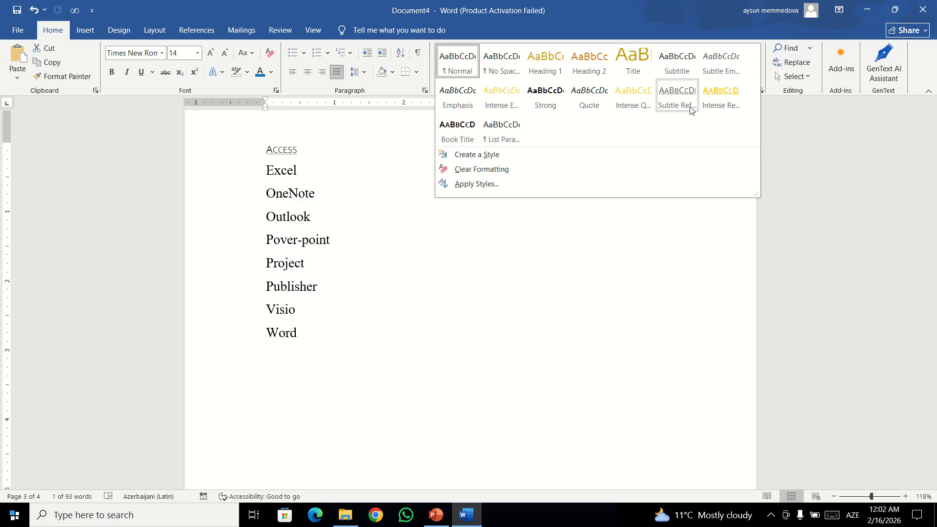
click(373, 301)
Step: Preview styles such as Quote on the whole program list without applying one, and deselect the list
key(ctrl+a)
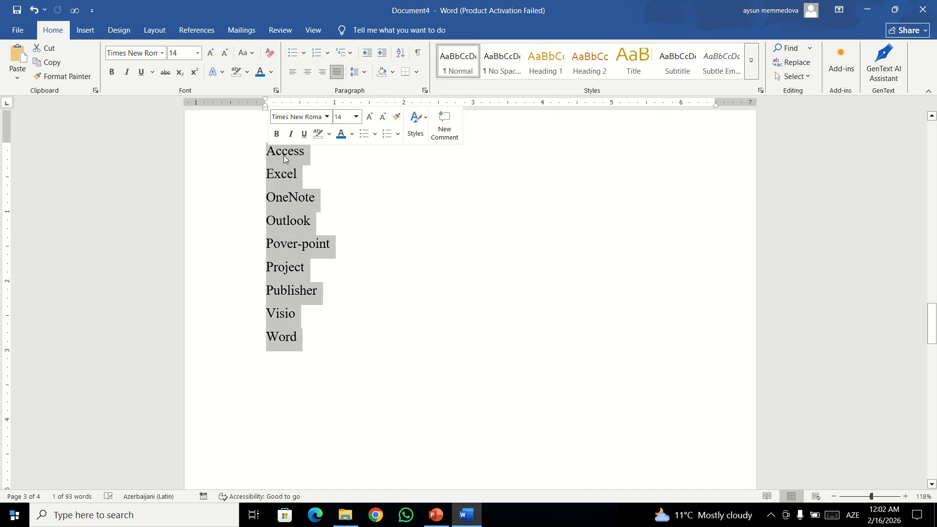
click(751, 61)
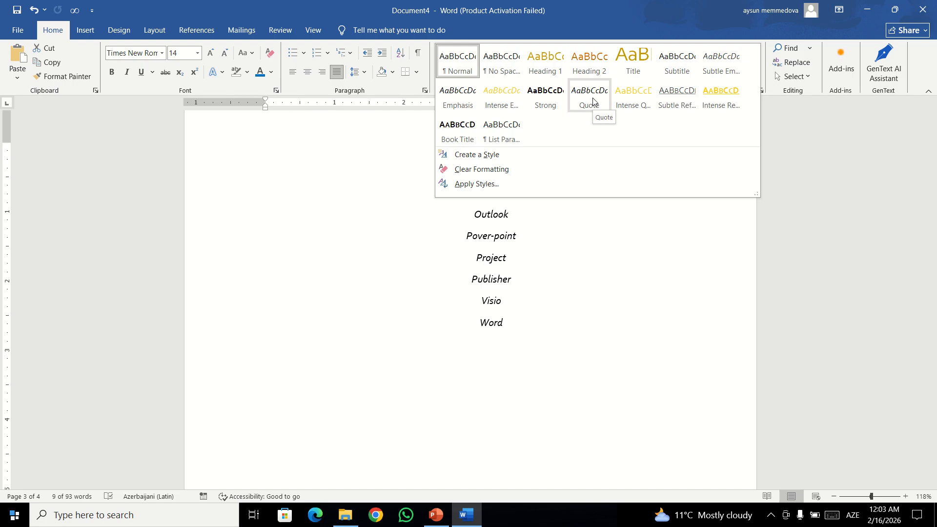
click(601, 314)
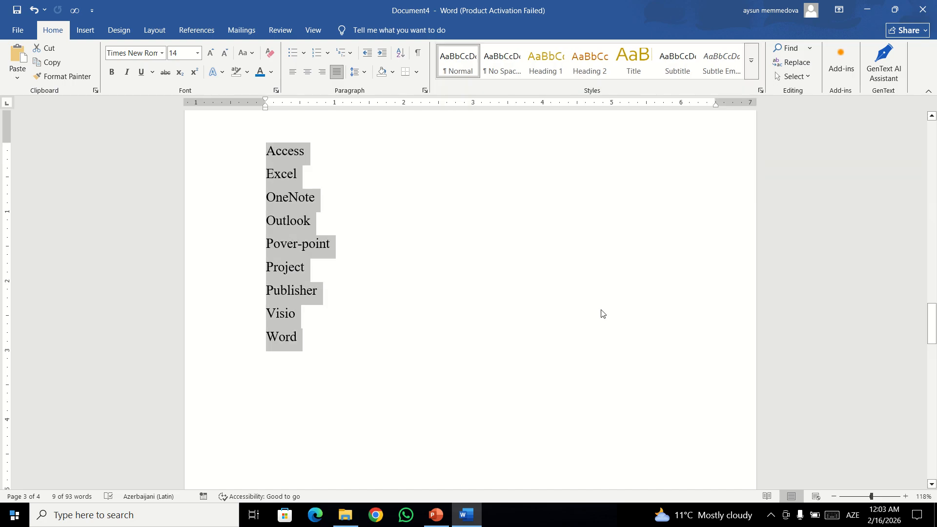
click(548, 206)
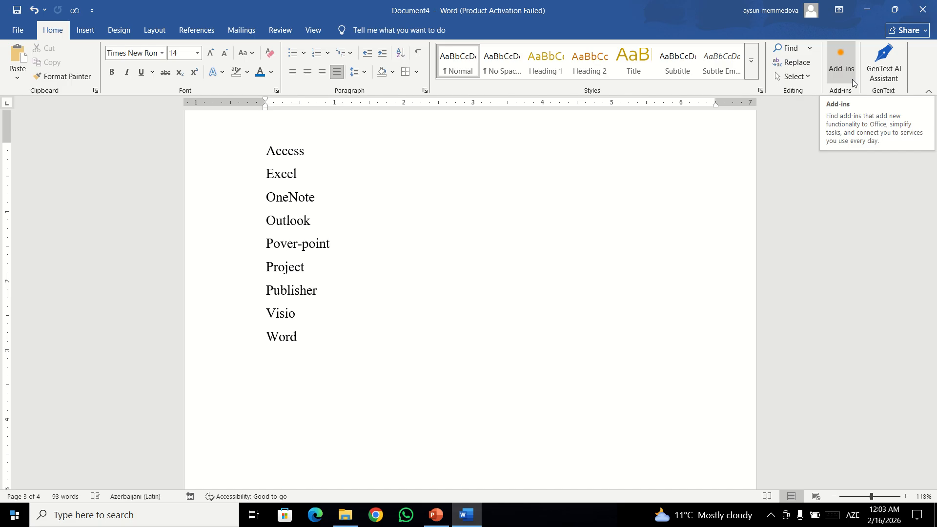
Step: Browse the installed and popular add-ins, including the AI and translation ones, and close the list
click(849, 60)
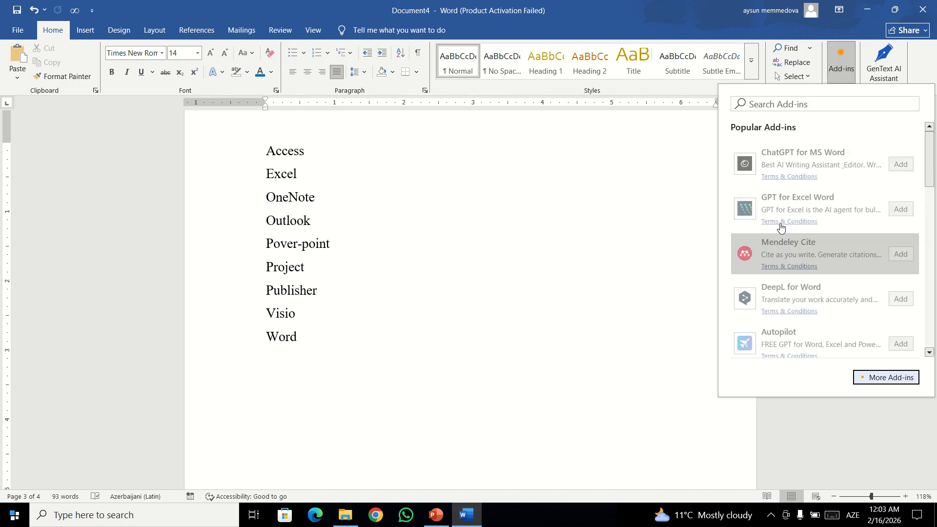
scroll(826, 202, down, 3)
scroll(825, 202, down, 10)
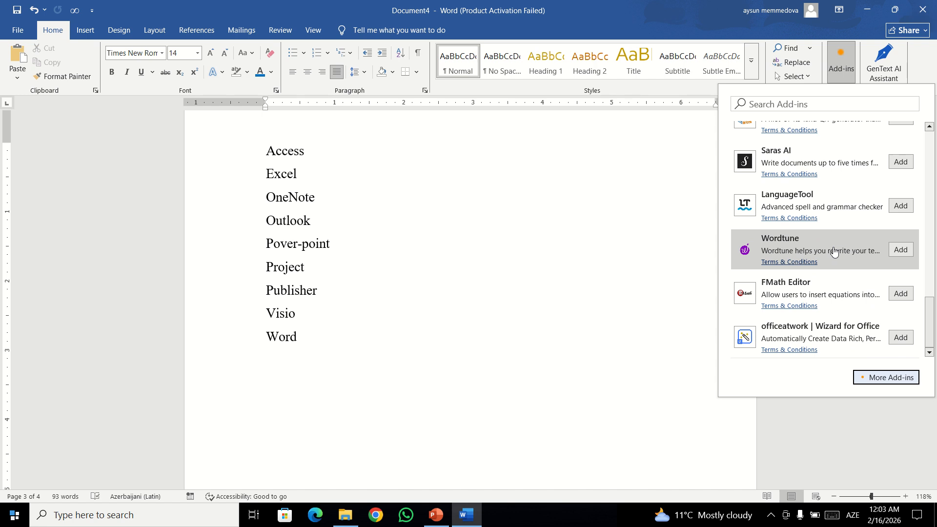
scroll(829, 251, up, 12)
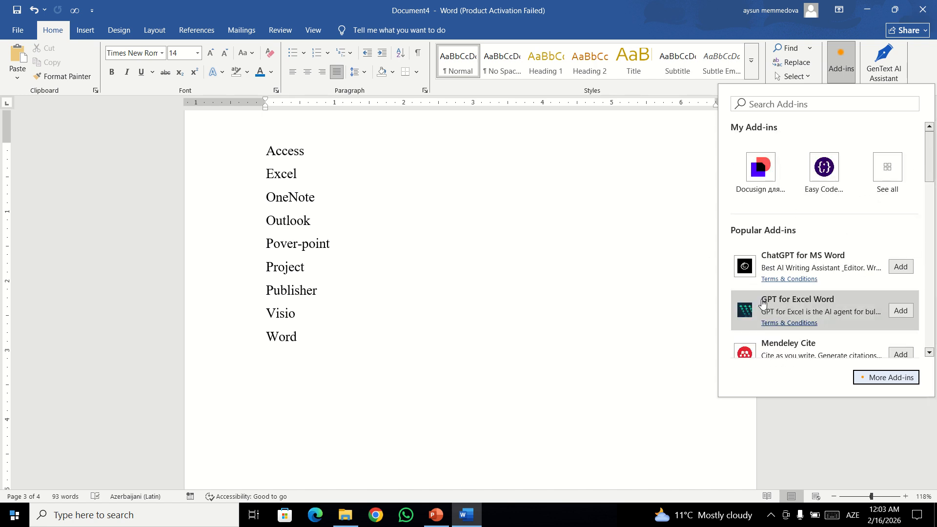
scroll(827, 268, down, 3)
scroll(827, 268, up, 3)
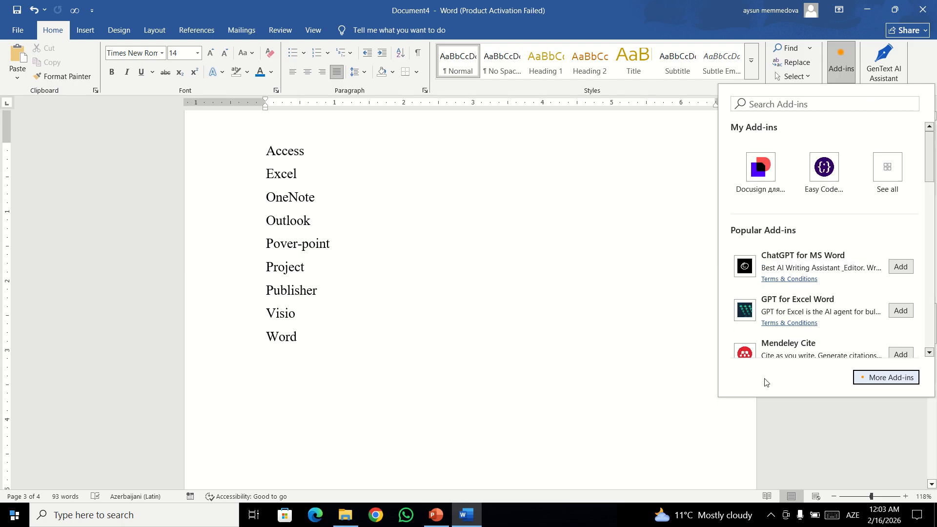
scroll(764, 293, down, 2)
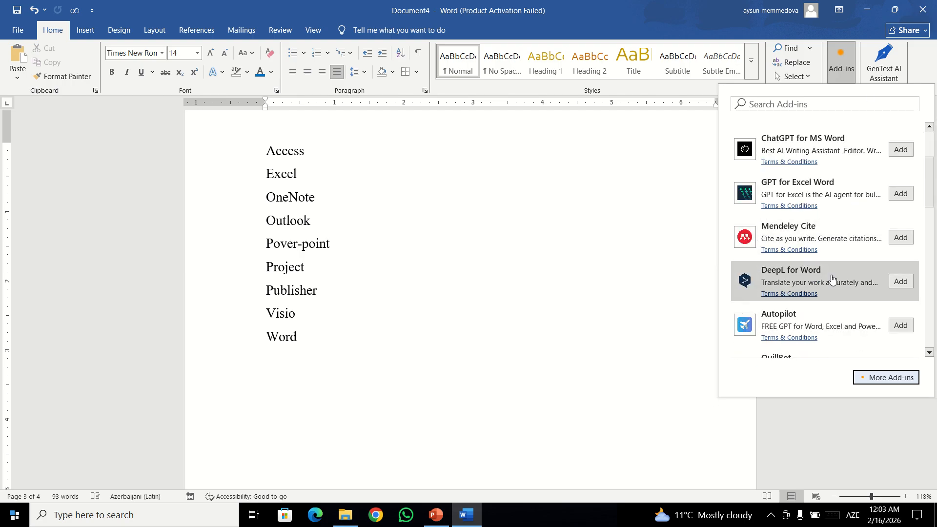
scroll(800, 278, down, 3)
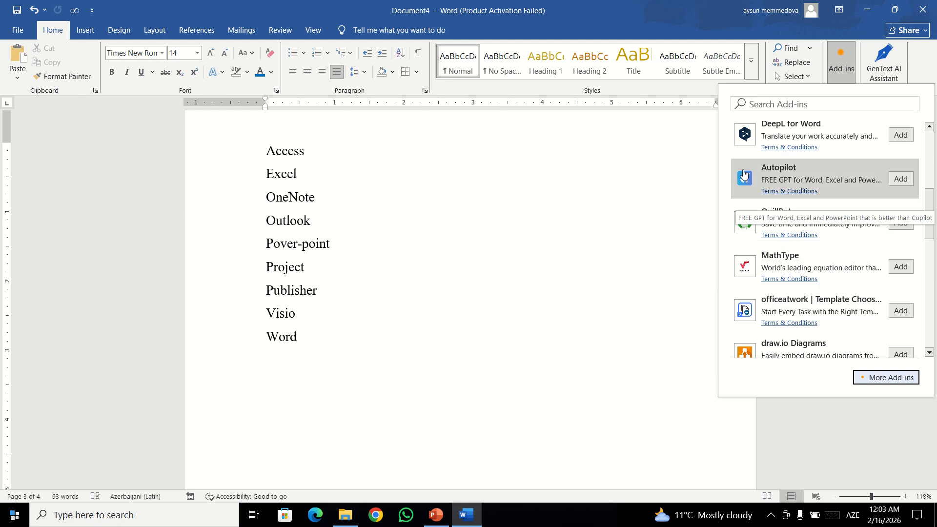
click(690, 161)
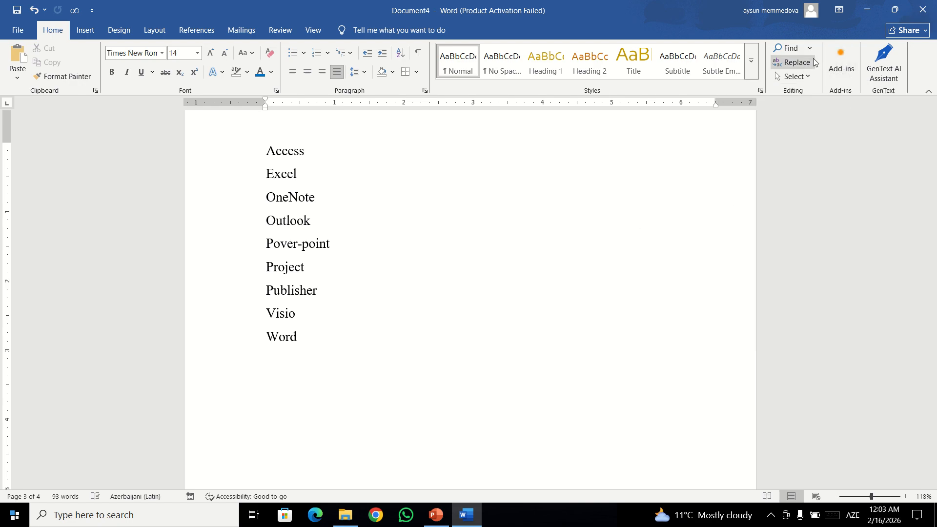
Step: Examine the repeated greeting words in the sample sentences on the document's last page
scroll(535, 263, down, 8)
scroll(438, 227, down, 15)
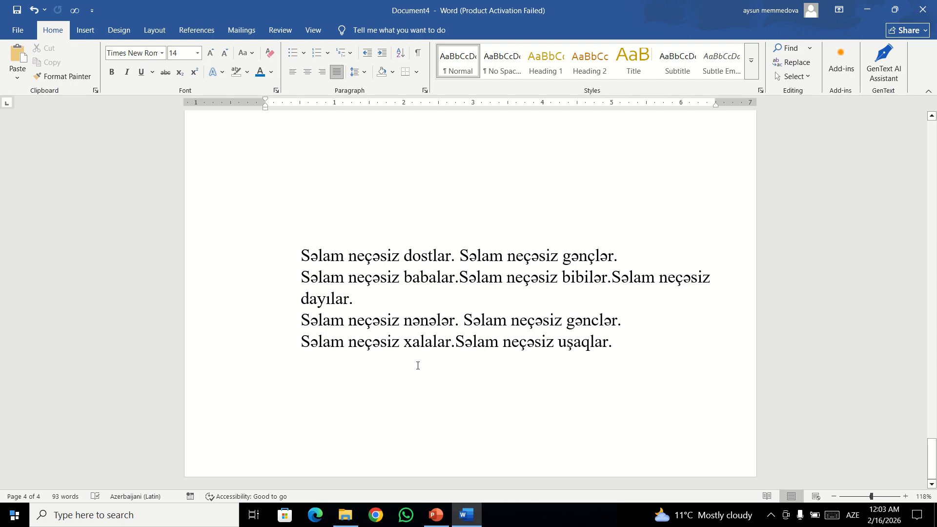
click(321, 255)
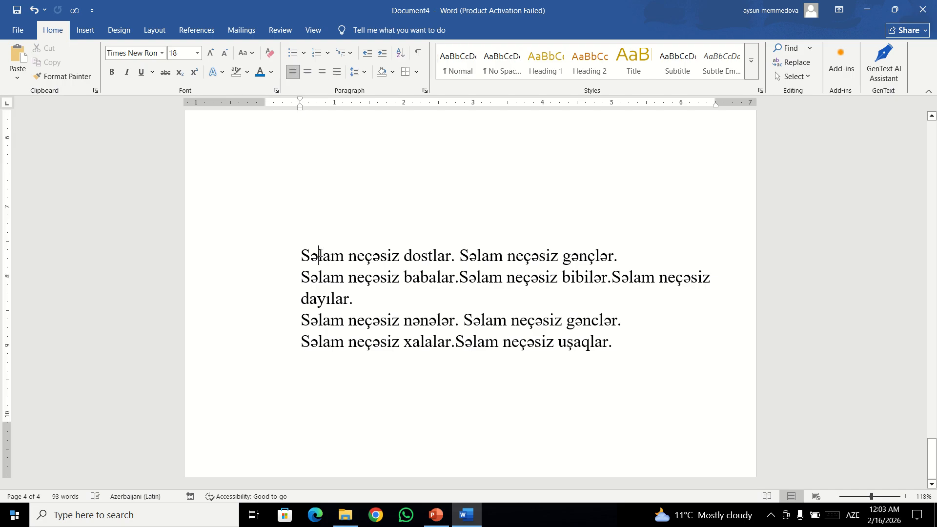
click(468, 266)
click(486, 320)
click(464, 342)
click(315, 342)
click(324, 321)
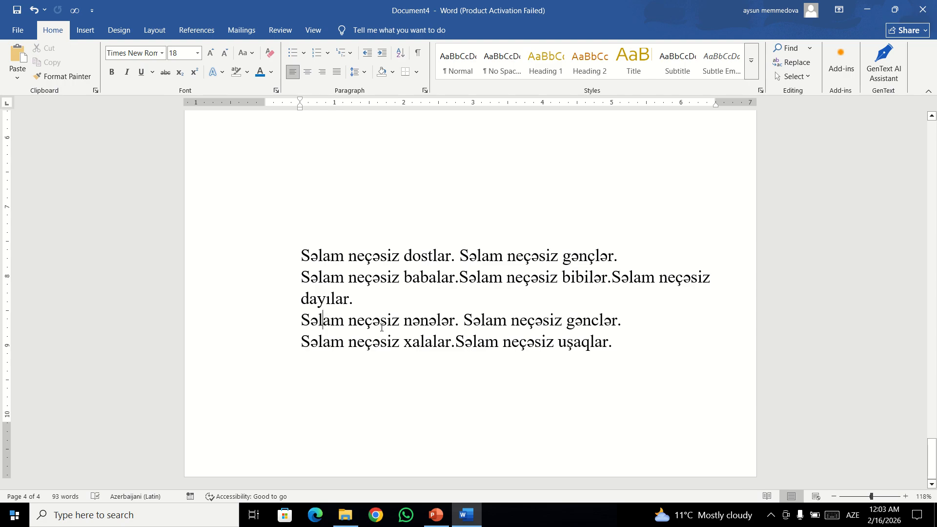
click(426, 320)
click(436, 262)
Step: Search the document for the word "Səlam"
click(791, 48)
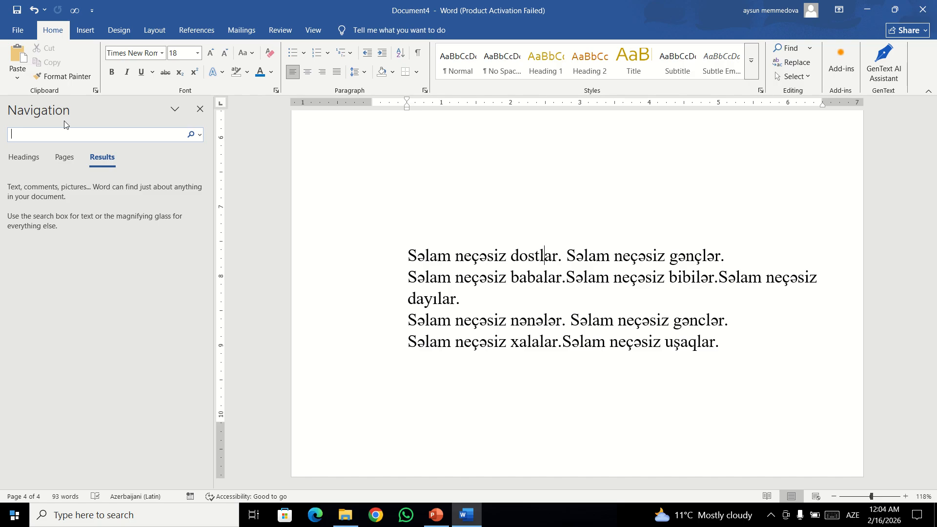
text(Səl)
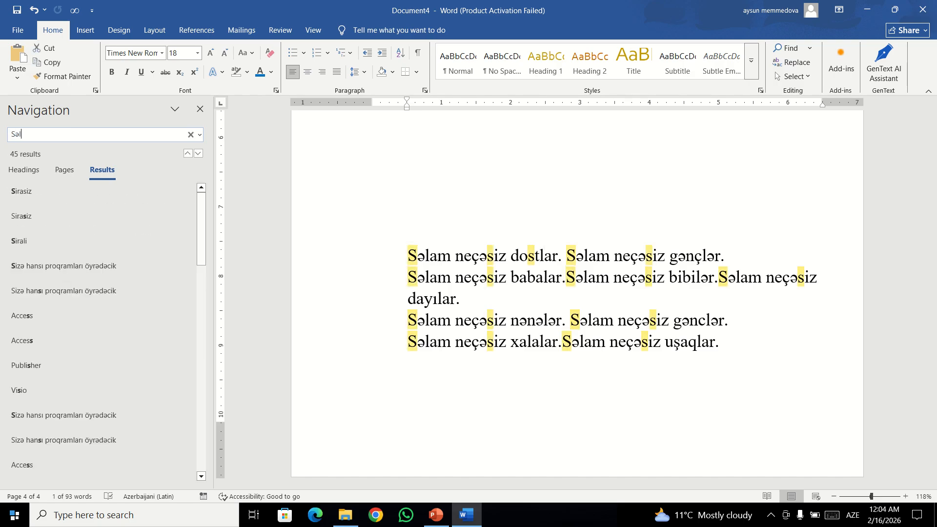
text(am)
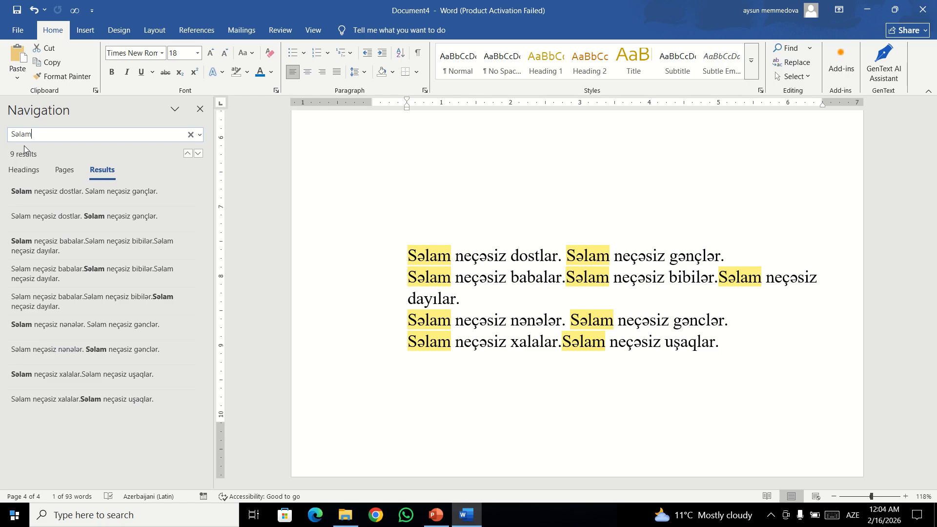
Step: Step forward through all the "Səlam" matches one by one until returning to the first
click(197, 154)
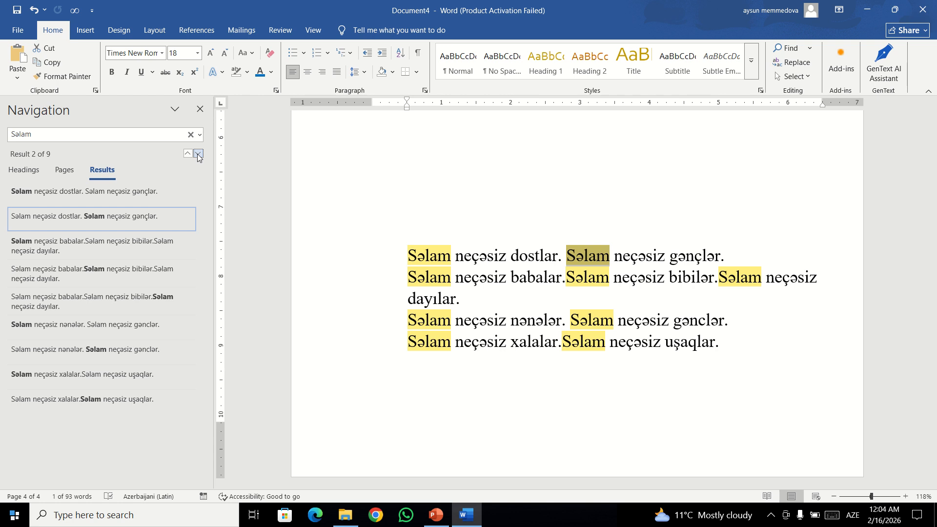
click(198, 154)
click(197, 154)
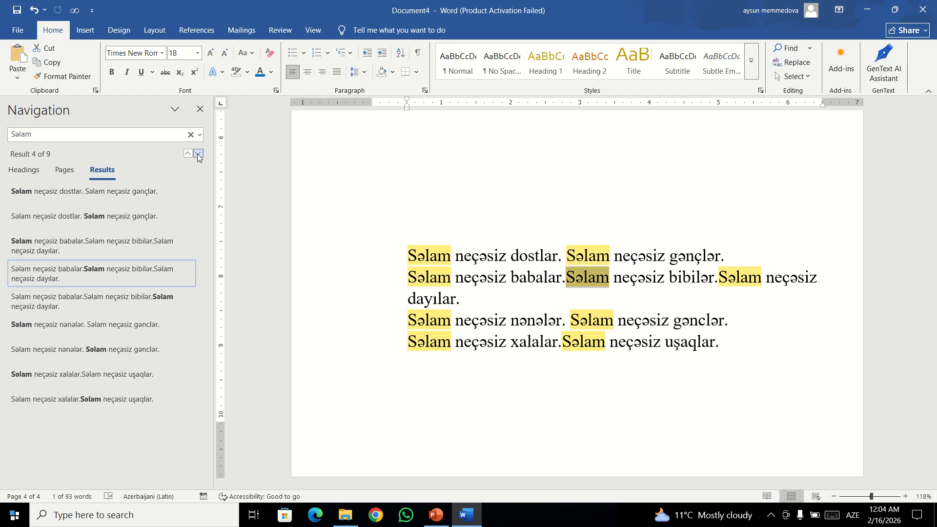
click(198, 154)
click(198, 154)
click(197, 153)
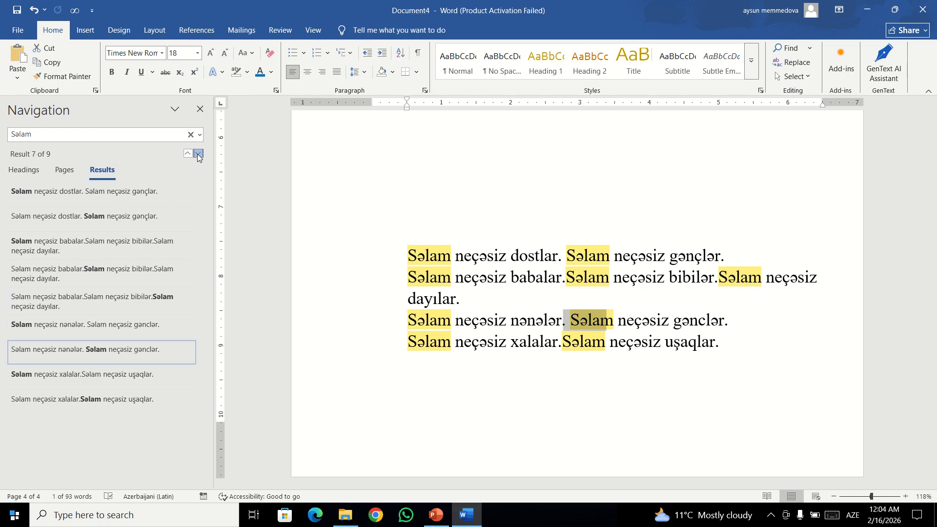
click(197, 154)
click(198, 154)
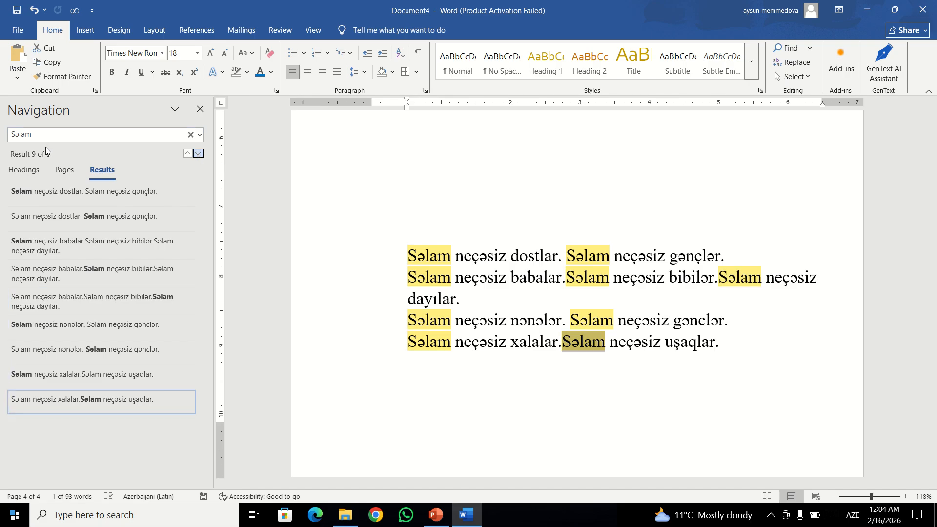
click(200, 154)
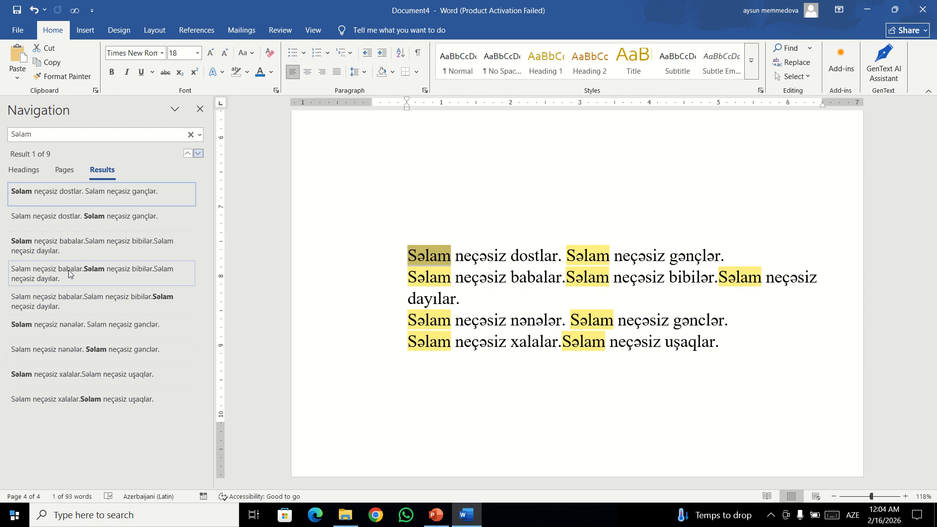
Step: Jump directly to the fifth and third "Səlam" matches in the results list, and clear the search text
click(133, 295)
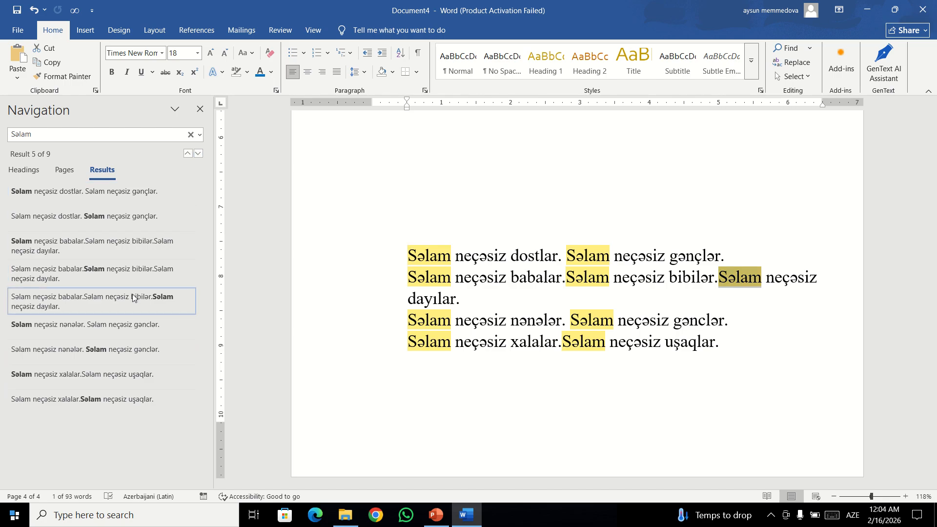
click(124, 254)
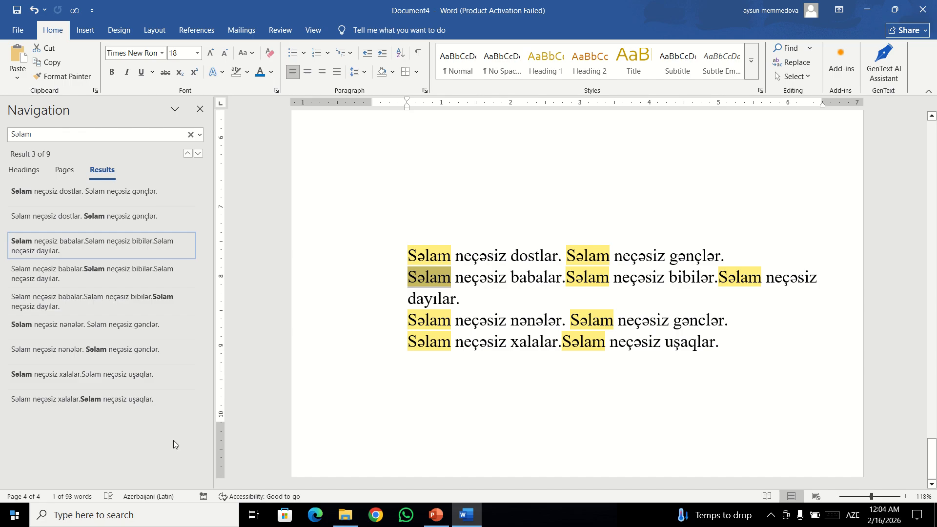
click(15, 129)
key(BackSpace)
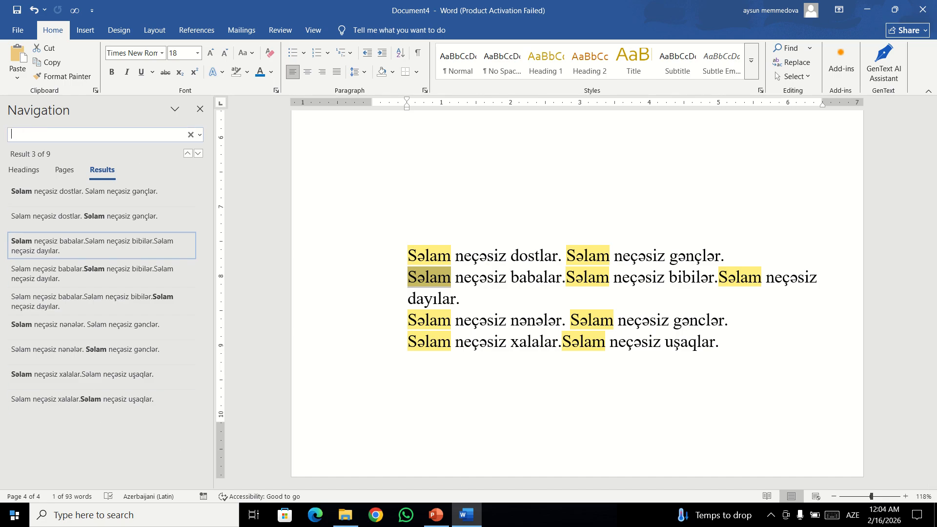
Step: Search the document for the phrase "səlam neçəsiz xalalar", and close the search results
text(səlam)
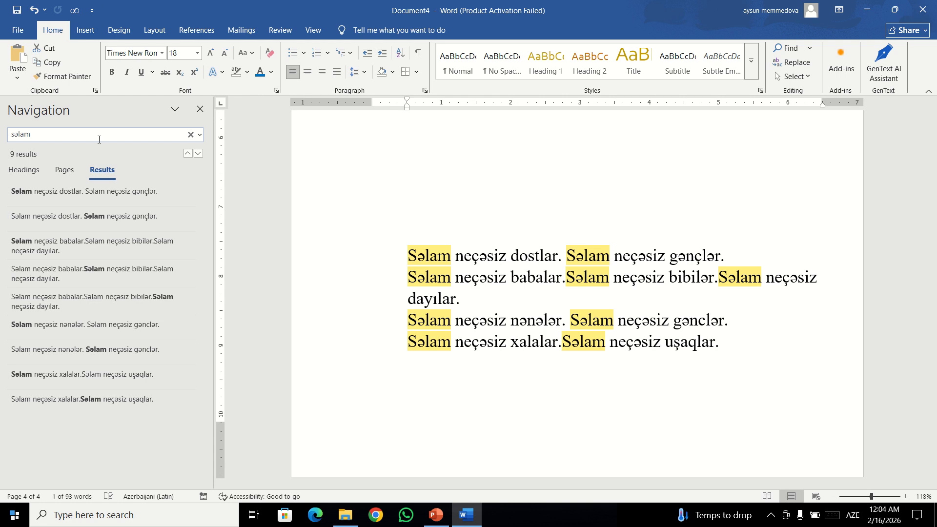
text(ne)
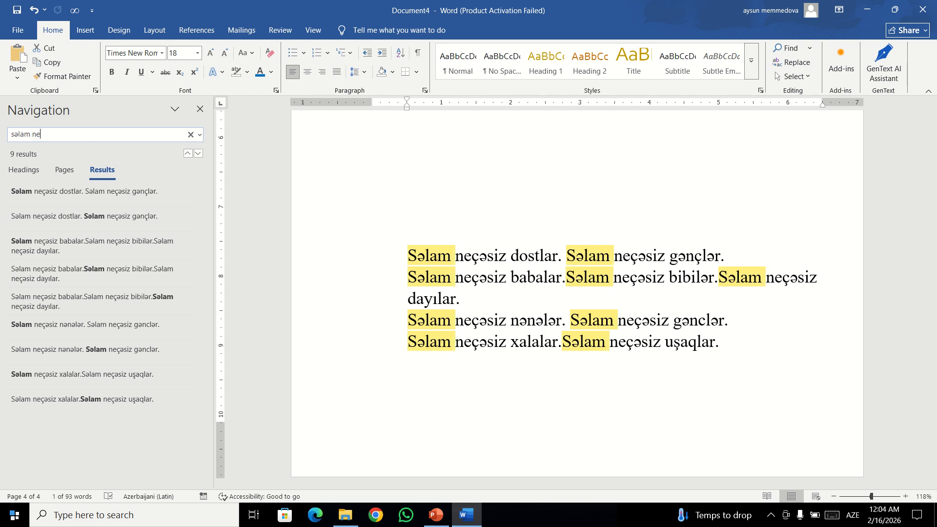
text(çəsi)
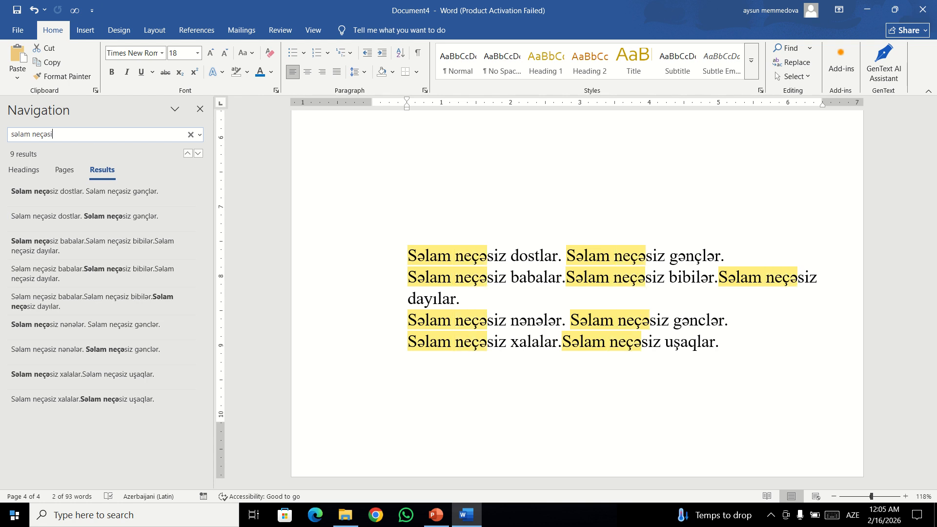
text(z xalalar)
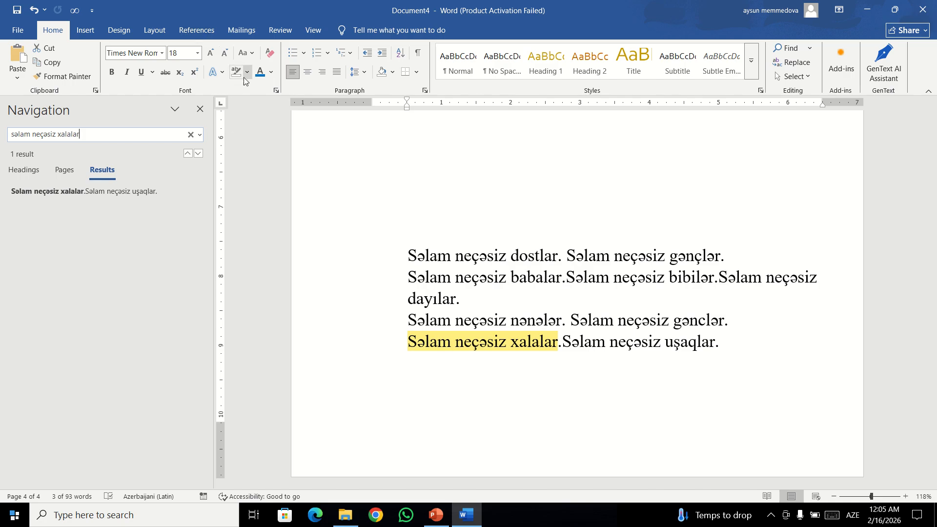
click(200, 109)
click(450, 377)
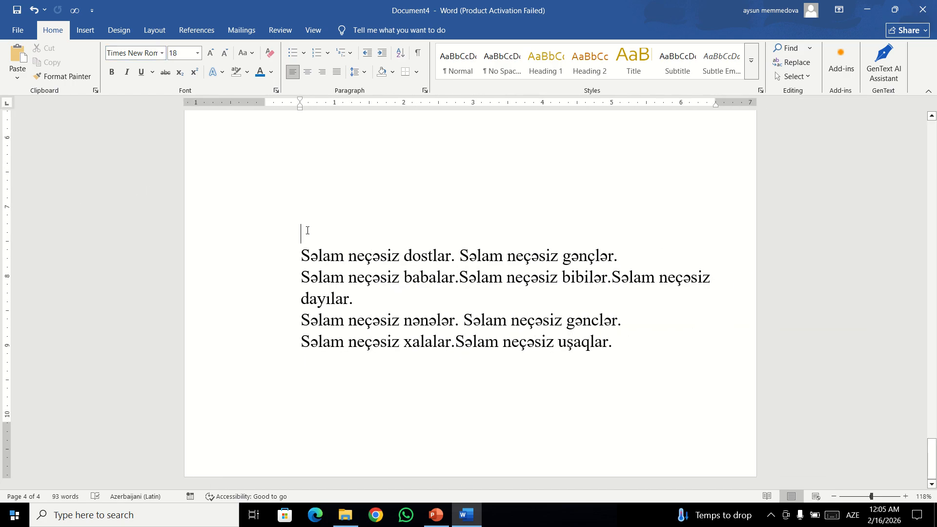
drag(305, 251, 611, 364)
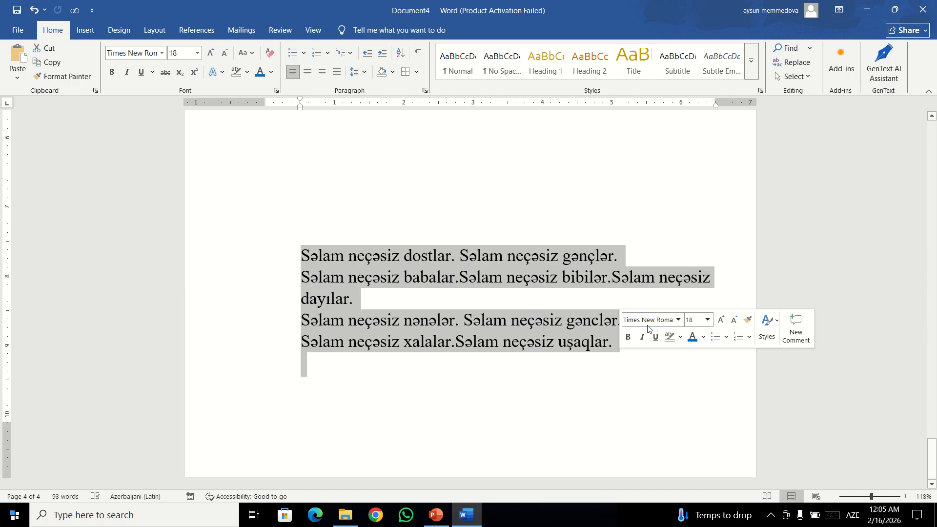
click(660, 290)
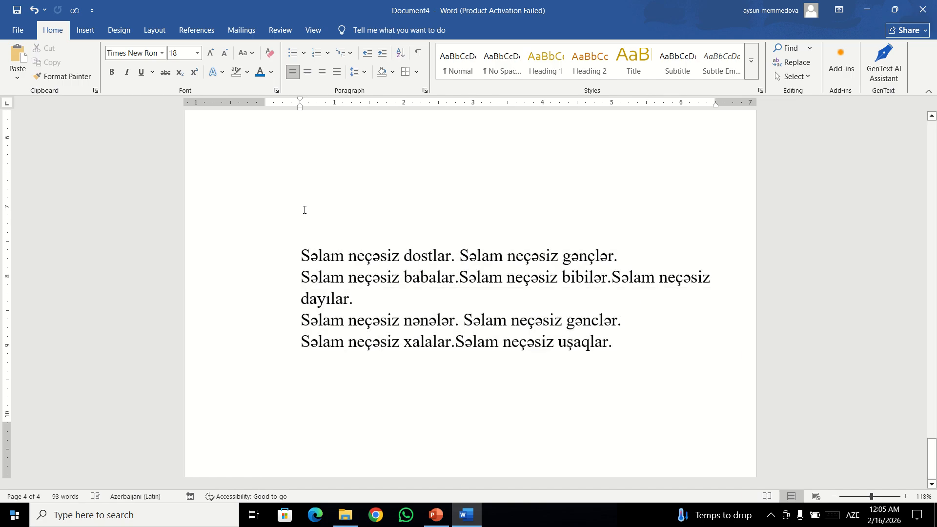
Step: Set up a find-and-replace that looks for "Səlam" and substitutes "Salam", keeping the dialog clear of the sample sentences
click(331, 255)
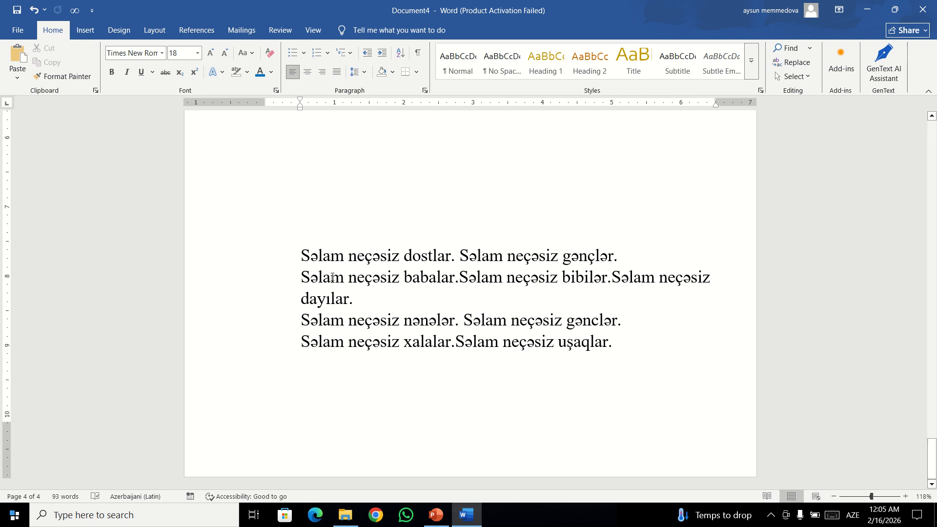
click(797, 64)
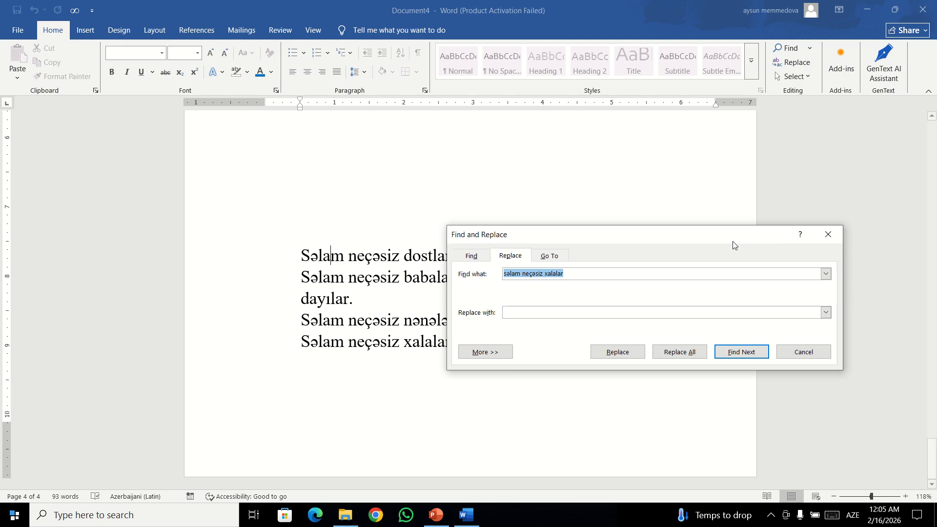
drag(732, 242, 794, 121)
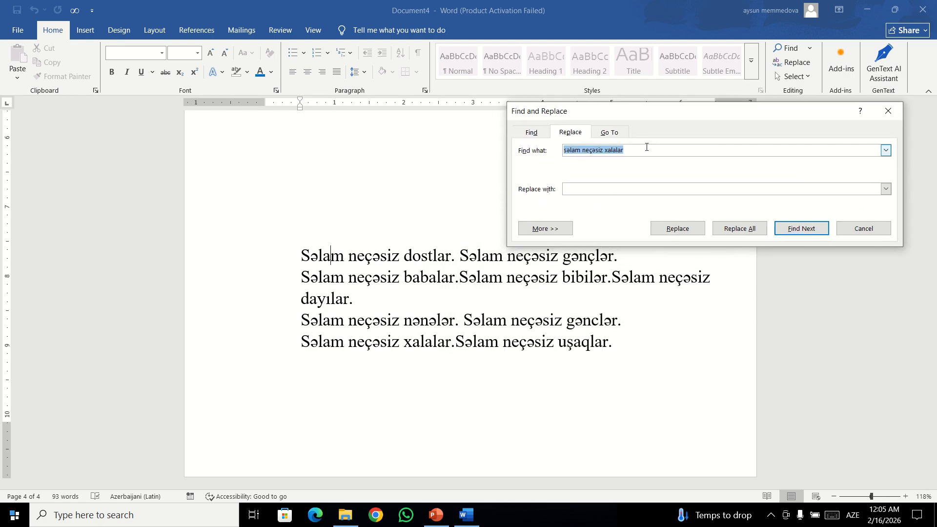
key(BackSpace)
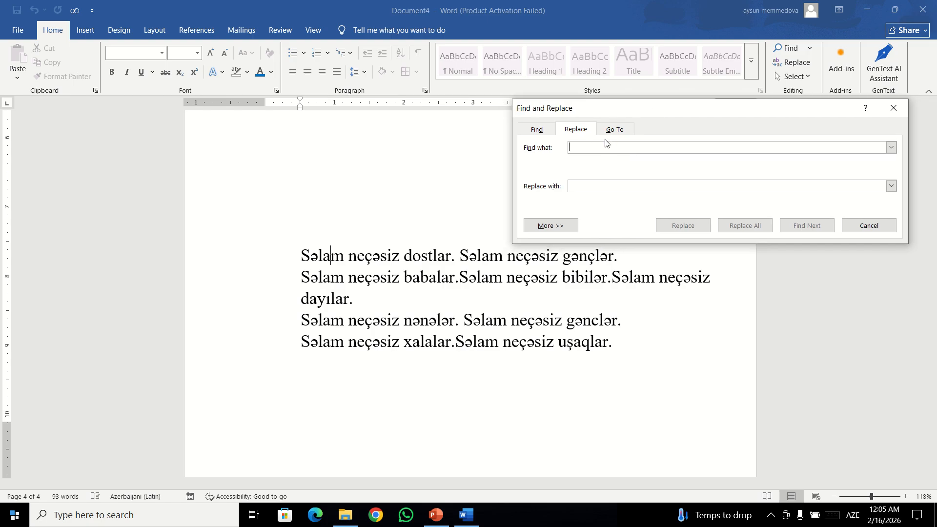
drag(659, 115, 664, 103)
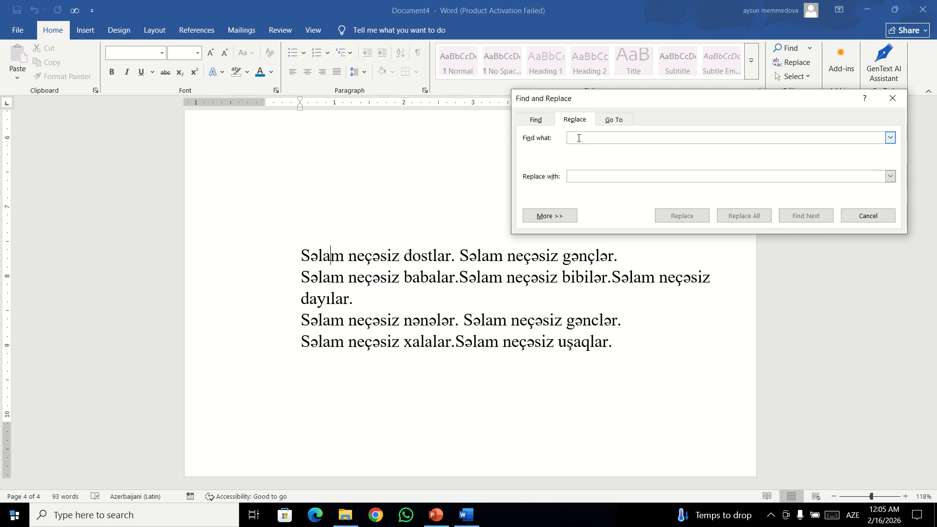
text(Səlam)
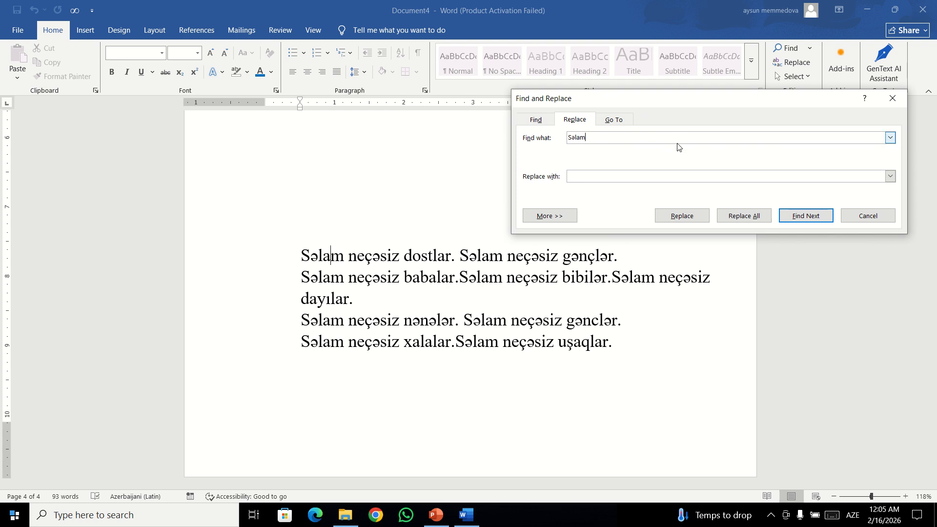
click(577, 178)
text(Salam)
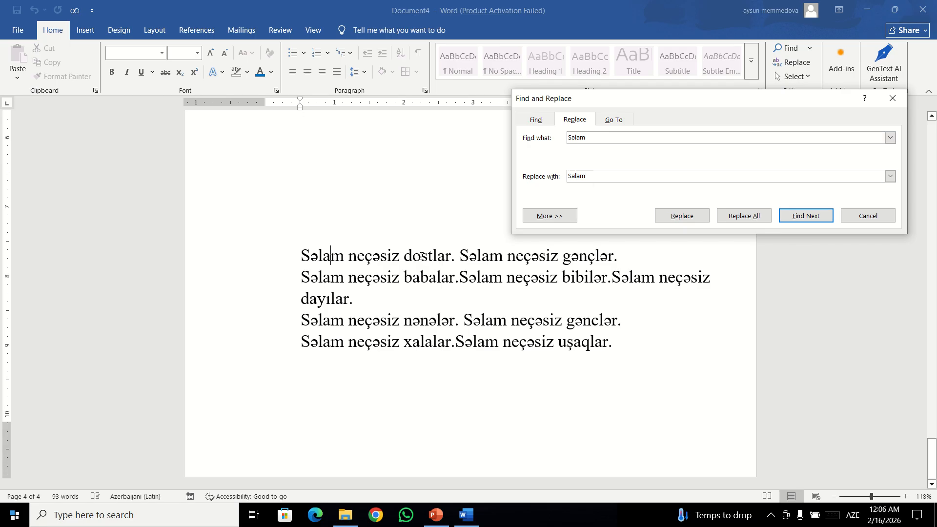
Step: Replace "Səlam" with "Salam" one match at a time, before "neçəsiz gənçlər" and before "neçəsiz babalar"
scroll(391, 316, up, 1)
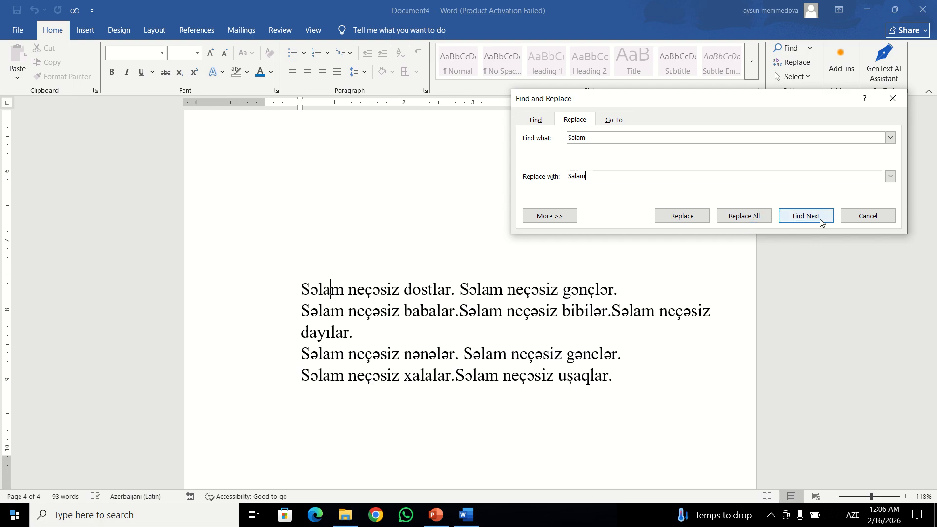
click(669, 223)
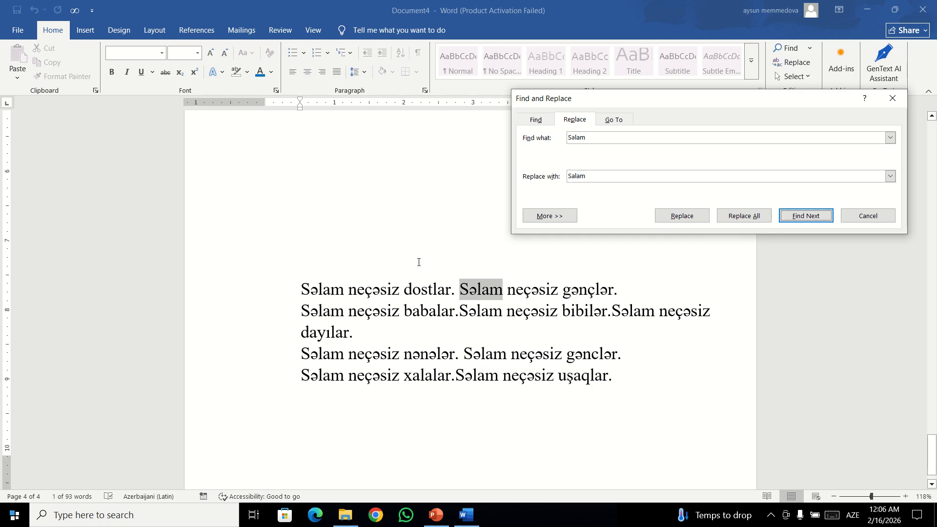
click(683, 223)
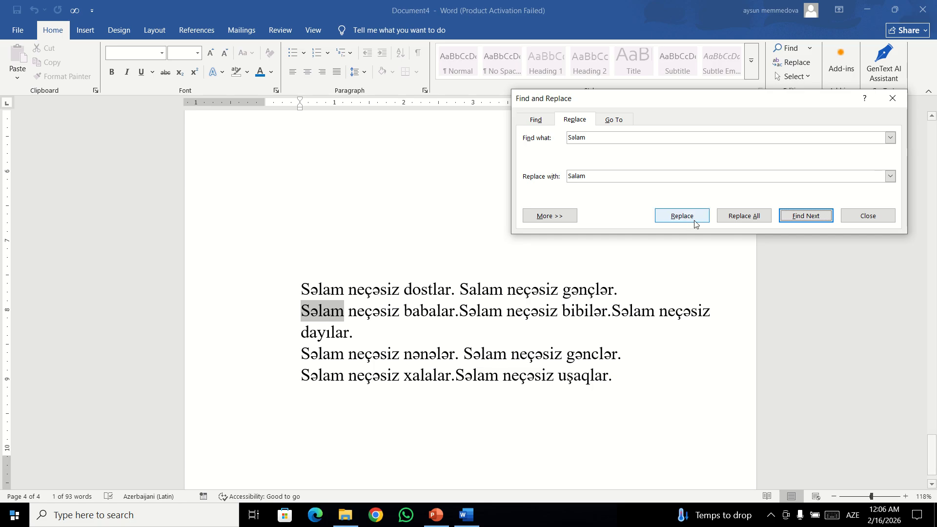
click(695, 221)
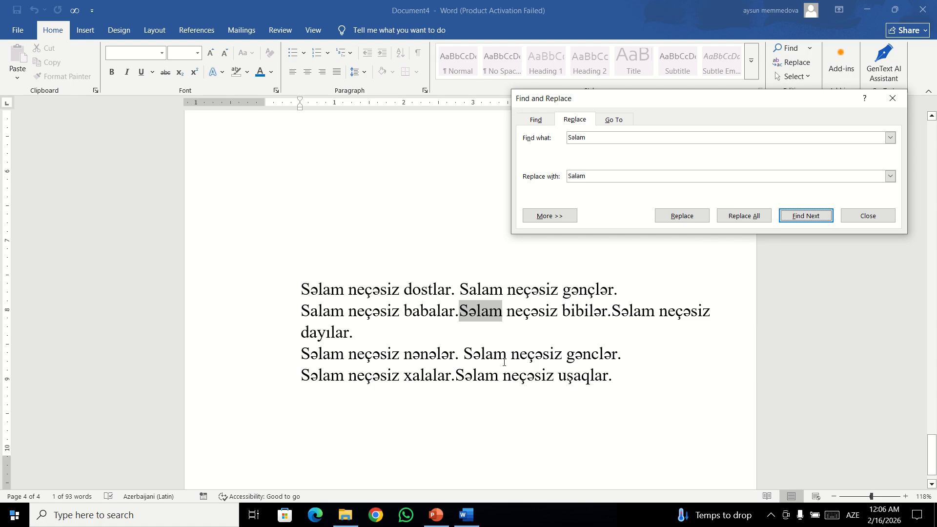
Step: Replace all the remaining "Səlam" matches with "Salam" at once and dismiss the summary message
click(752, 220)
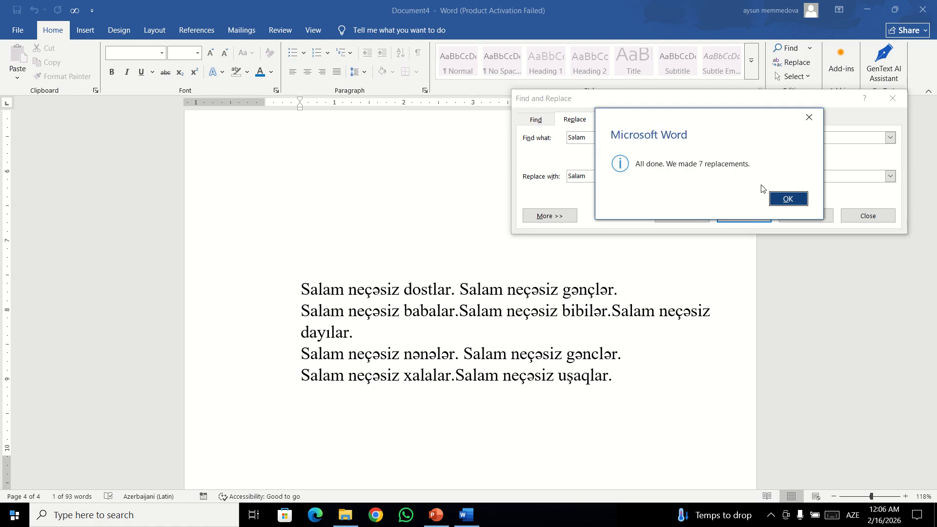
drag(695, 122, 454, 152)
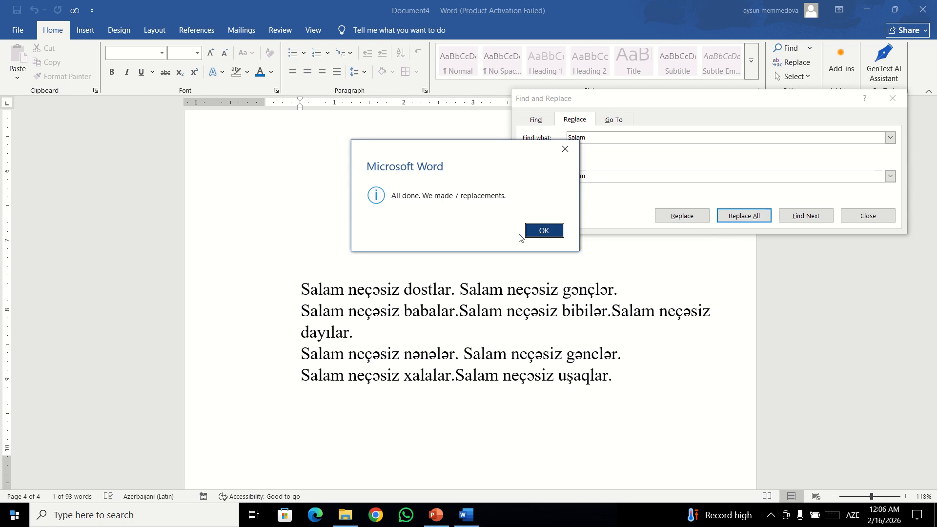
click(548, 234)
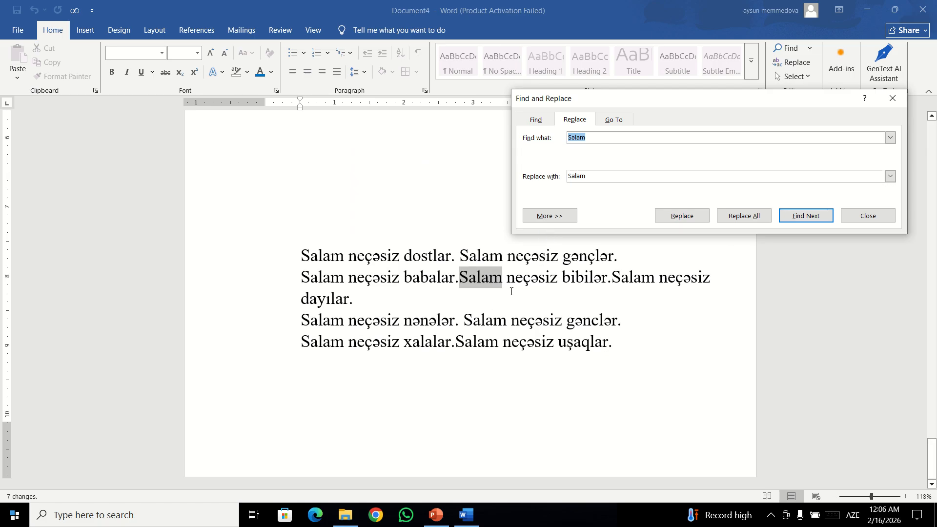
Step: Search for "Səlam" again, continuing from the beginning of the document, to check for leftover matches
text(Sal)
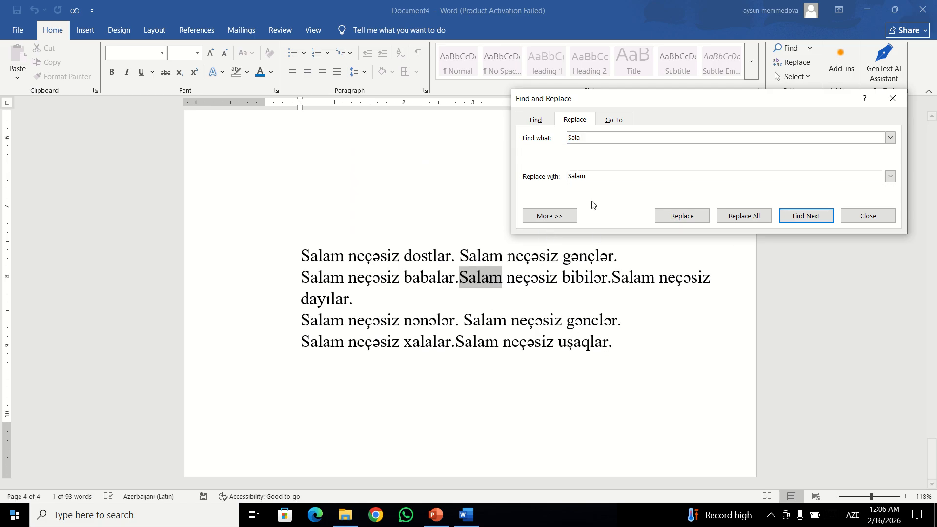
text(am)
click(805, 216)
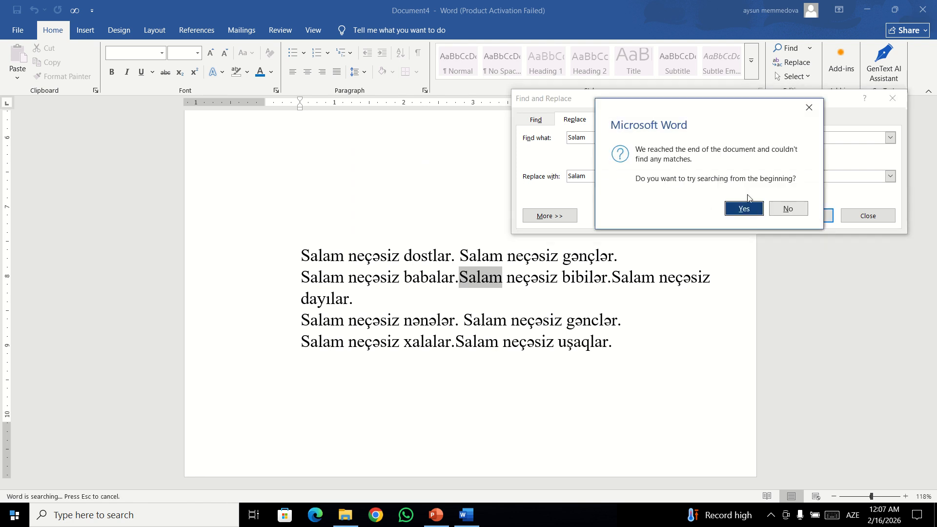
click(751, 204)
click(810, 122)
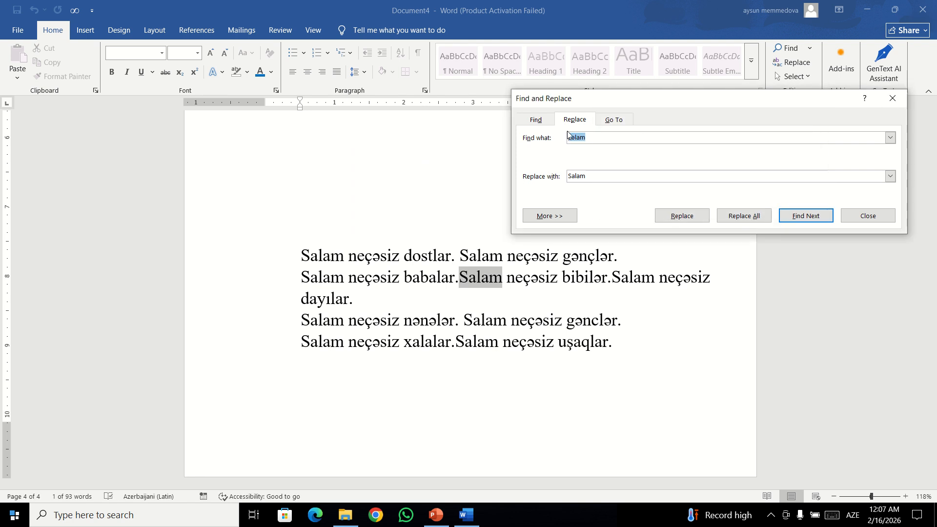
Step: Change the search text to "neçəsiz" and the replacement text to "necısiz"
key(BackSpace)
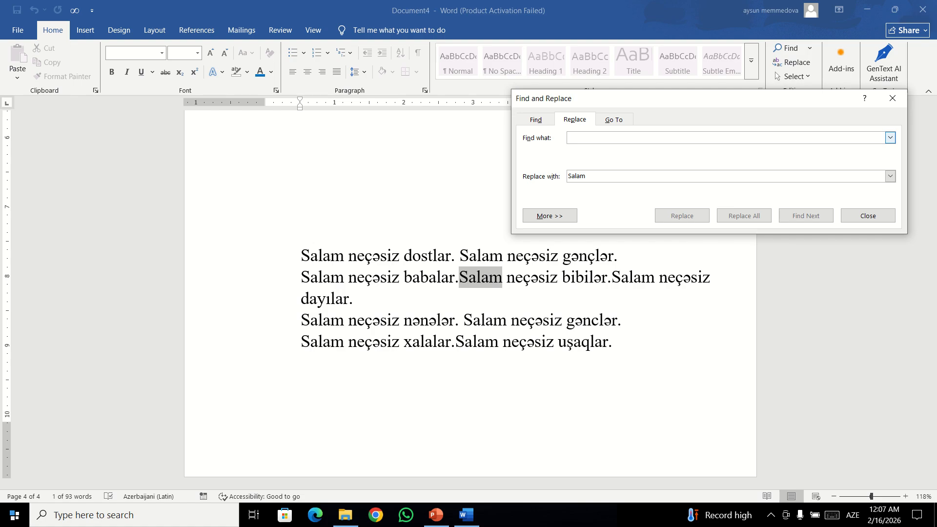
text(neç)
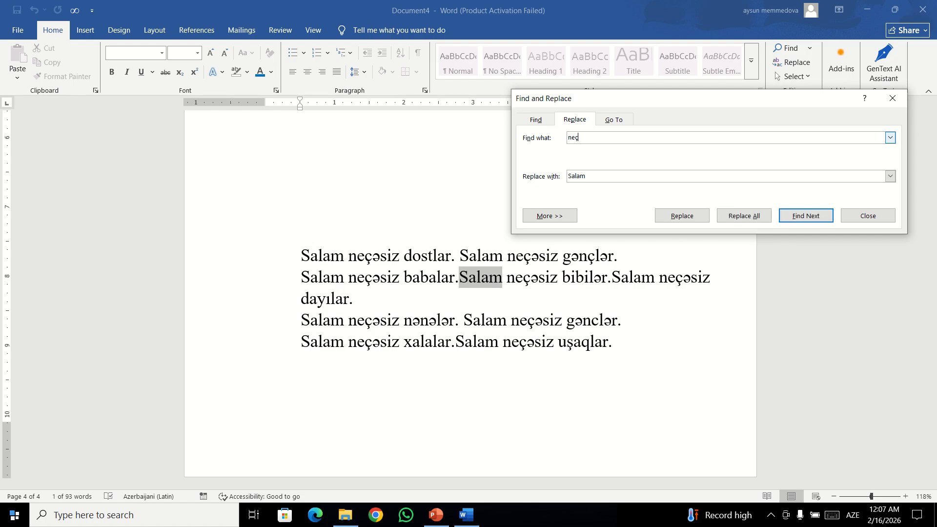
text(əsiz)
double_click(581, 174)
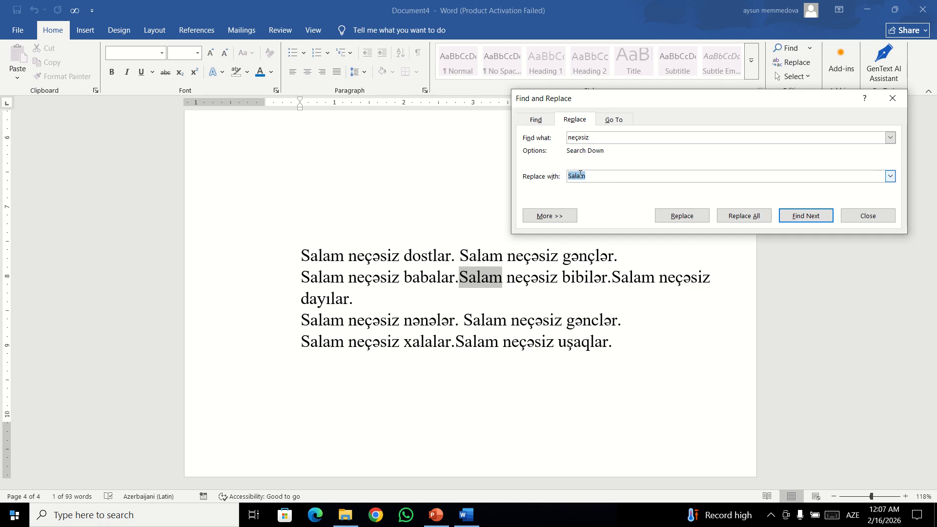
key(BackSpace)
text(necısiz)
Step: Place the insertion point at the start of the first greeting sentence and correct the replacement text to "necəsiz"
click(303, 258)
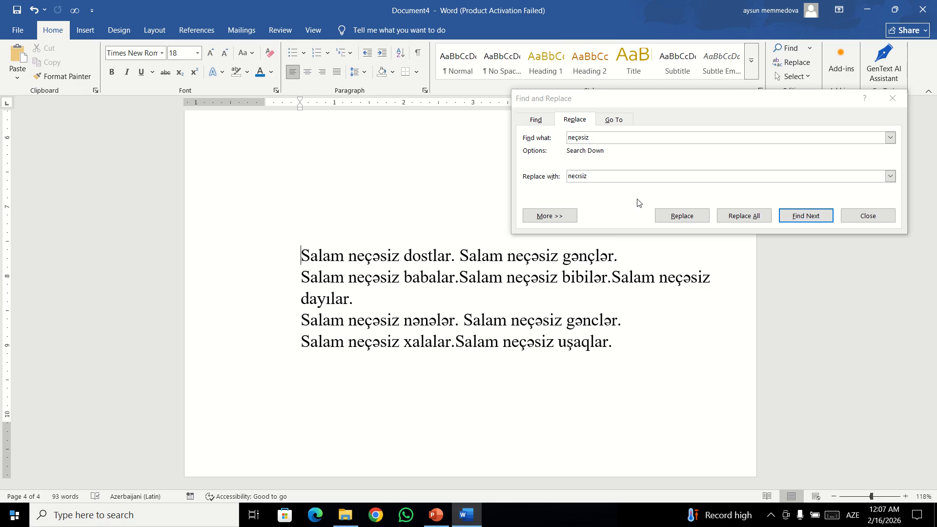
click(580, 179)
key(Left)
key(Left)
key(Left)
key(Left)
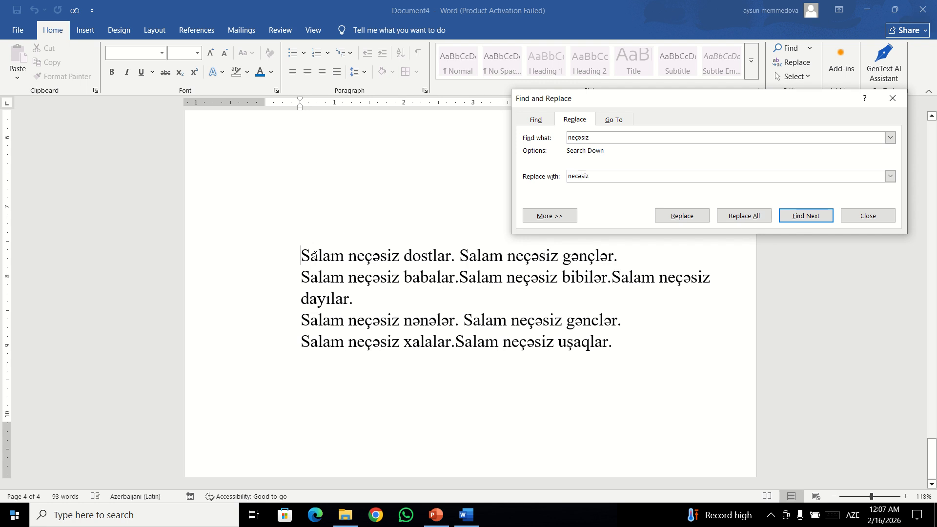
Step: Replace every "neçəsiz" with "necəsiz", continuing the search from the beginning, and close Find and Replace
click(747, 216)
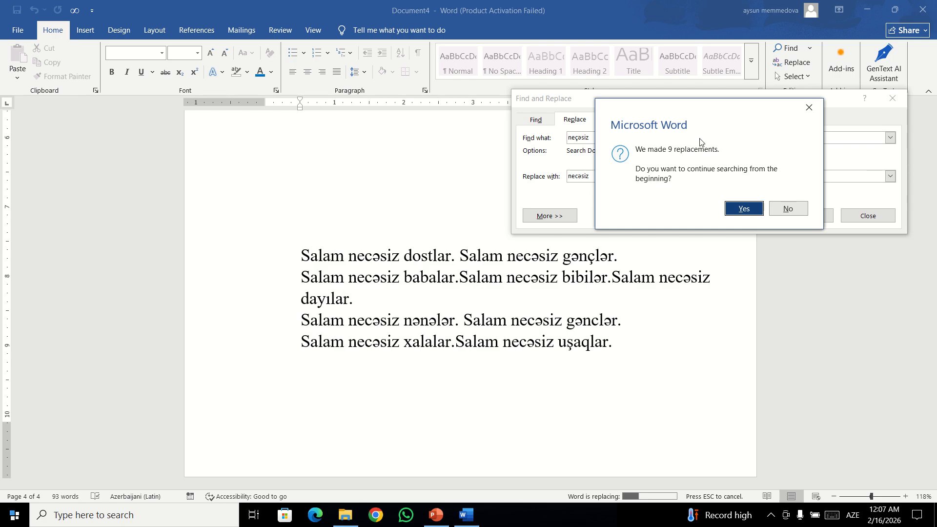
click(752, 213)
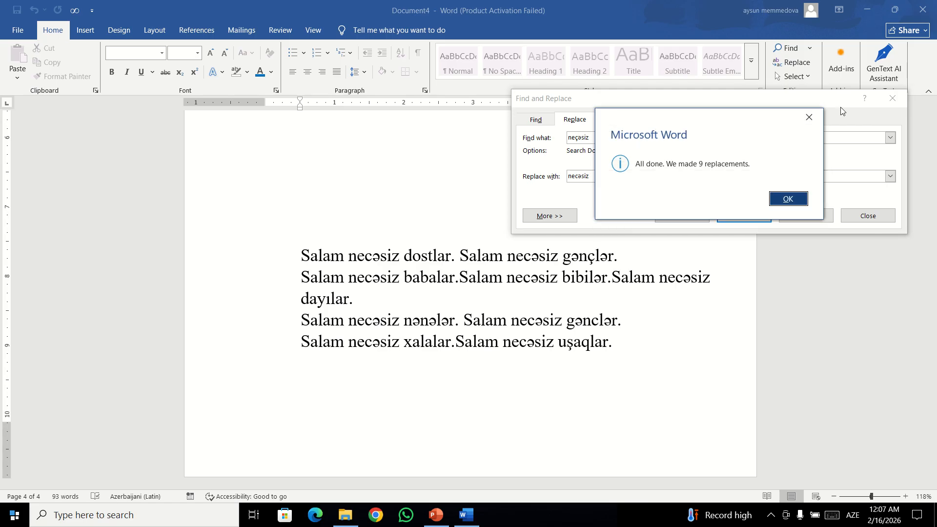
click(809, 116)
click(897, 103)
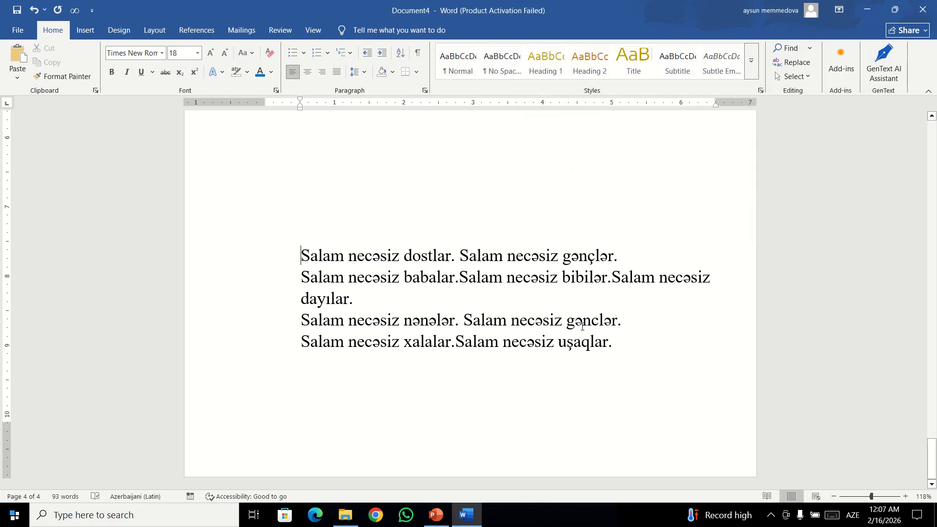